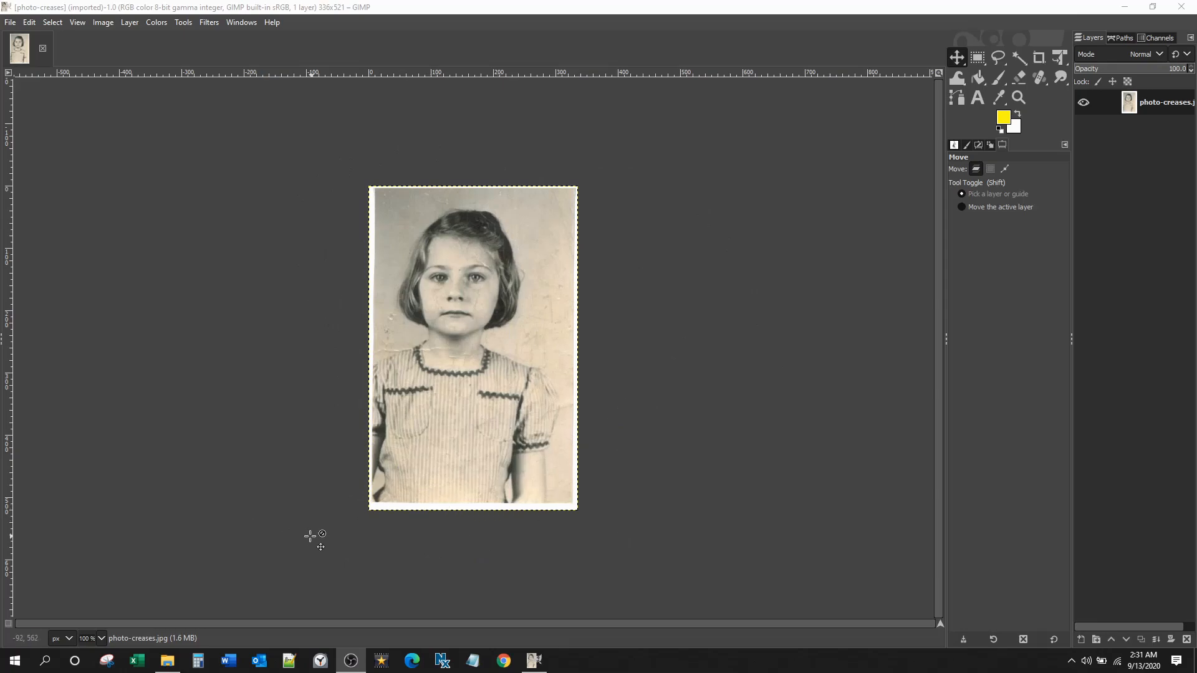
- Duplicate the photo-creases.jpg layer and hide the original layer beneath the copy
{"action": "mouse_move", "coordinate": [171, 671]}
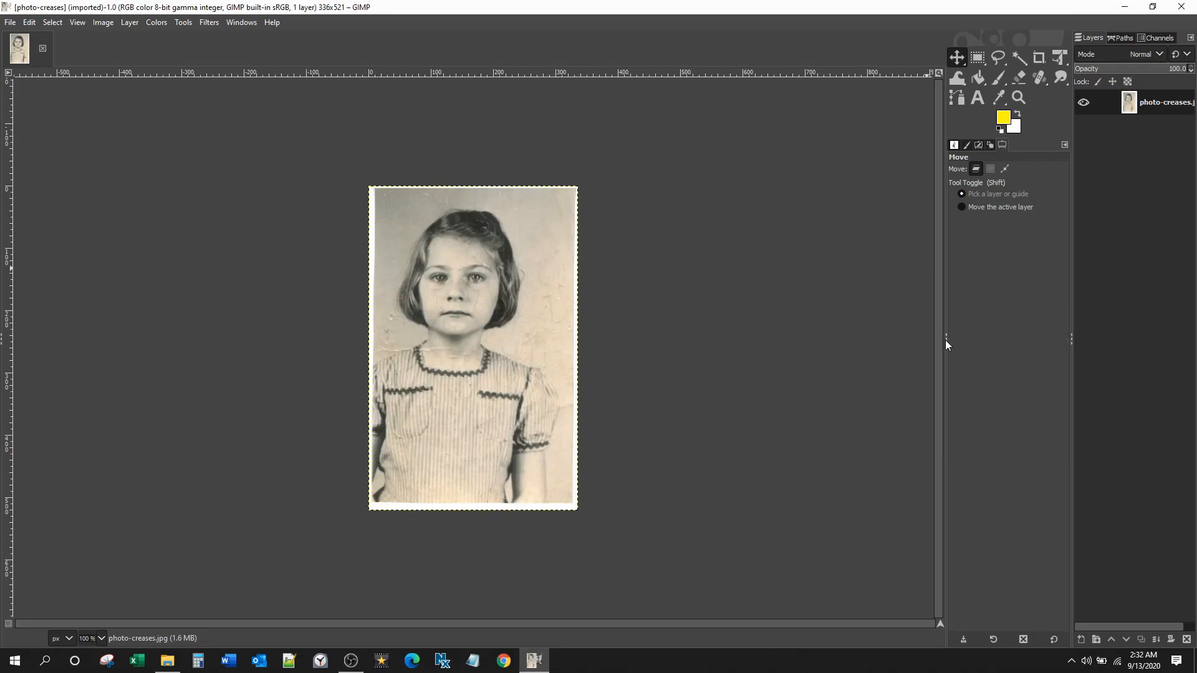
{"action": "left_click_drag", "start_coordinate": [946, 339], "coordinate": [756, 320]}
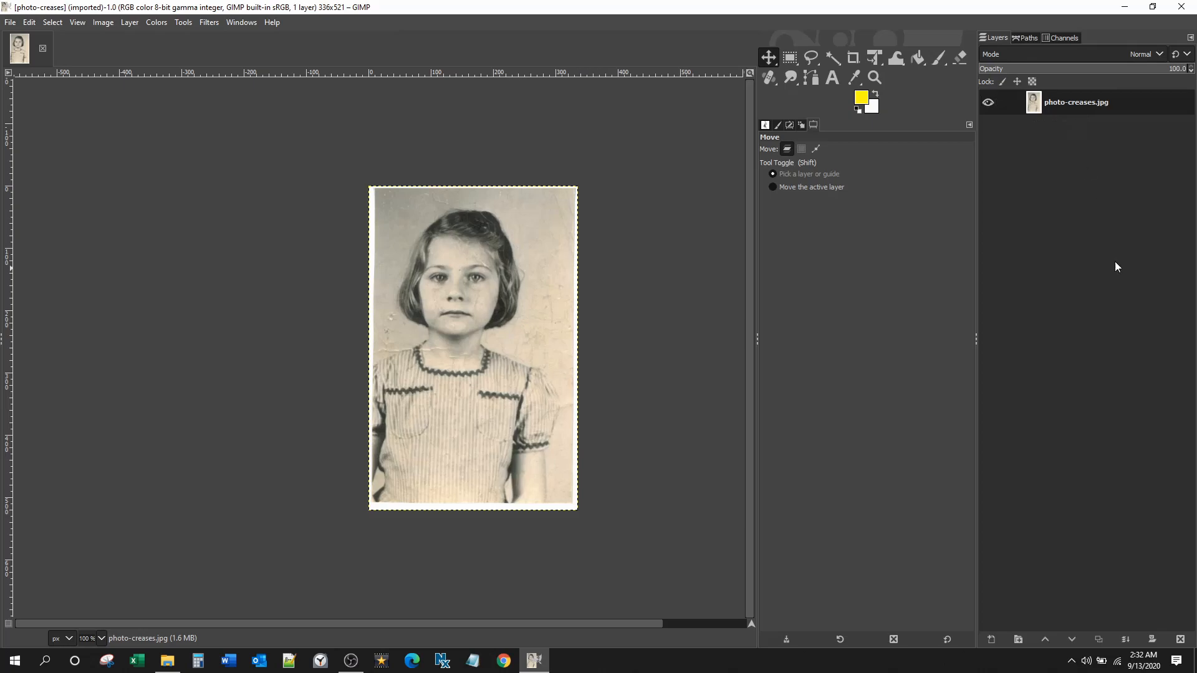
{"action": "left_click", "coordinate": [1104, 639]}
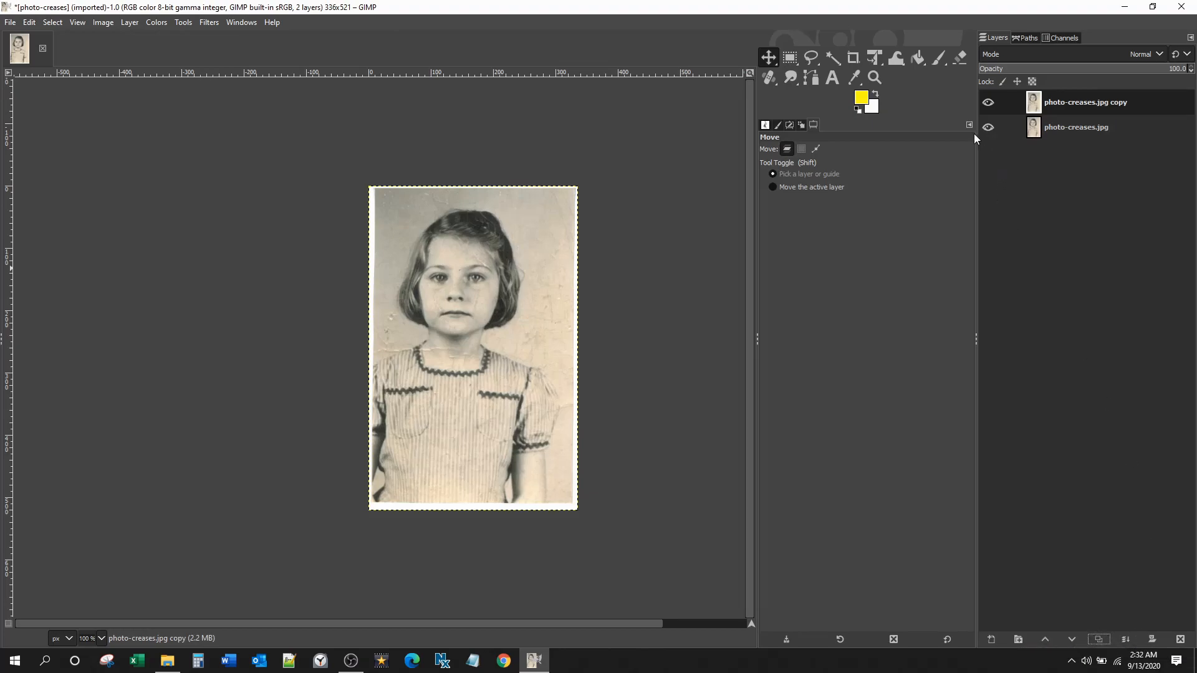
{"action": "left_click", "coordinate": [989, 128]}
- Activate the Healing tool for retouching the duplicated photo layer
{"action": "scroll", "coordinate": [448, 337], "scroll_direction": "up", "scroll_amount": 2, "text": "ctrl"}
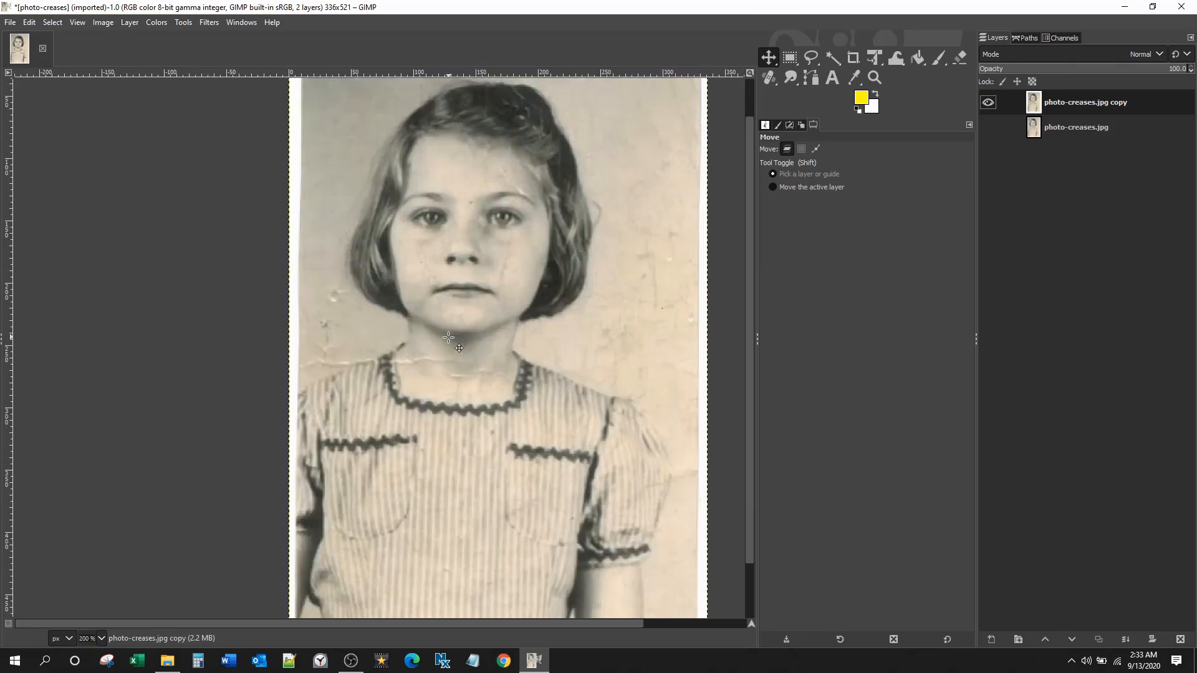
{"action": "scroll", "coordinate": [449, 337], "scroll_direction": "up", "scroll_amount": 1}
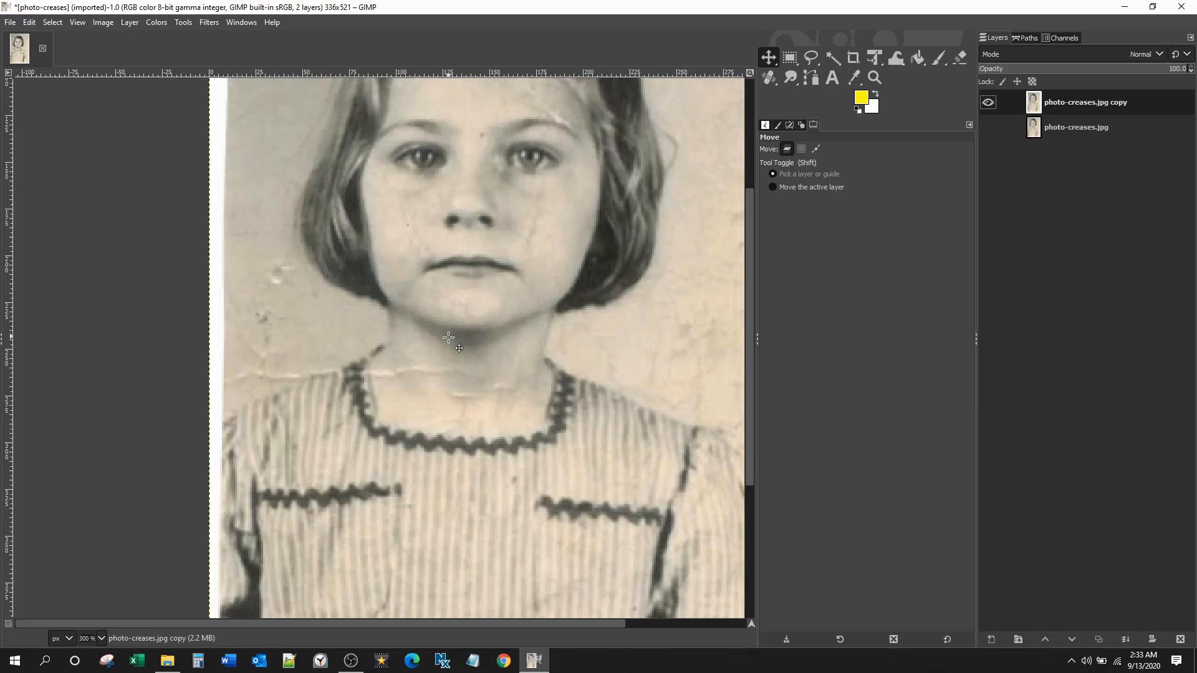
{"action": "scroll", "coordinate": [448, 337], "scroll_direction": "down", "scroll_amount": 1, "text": "ctrl"}
{"action": "scroll", "coordinate": [448, 337], "scroll_direction": "up", "scroll_amount": 1}
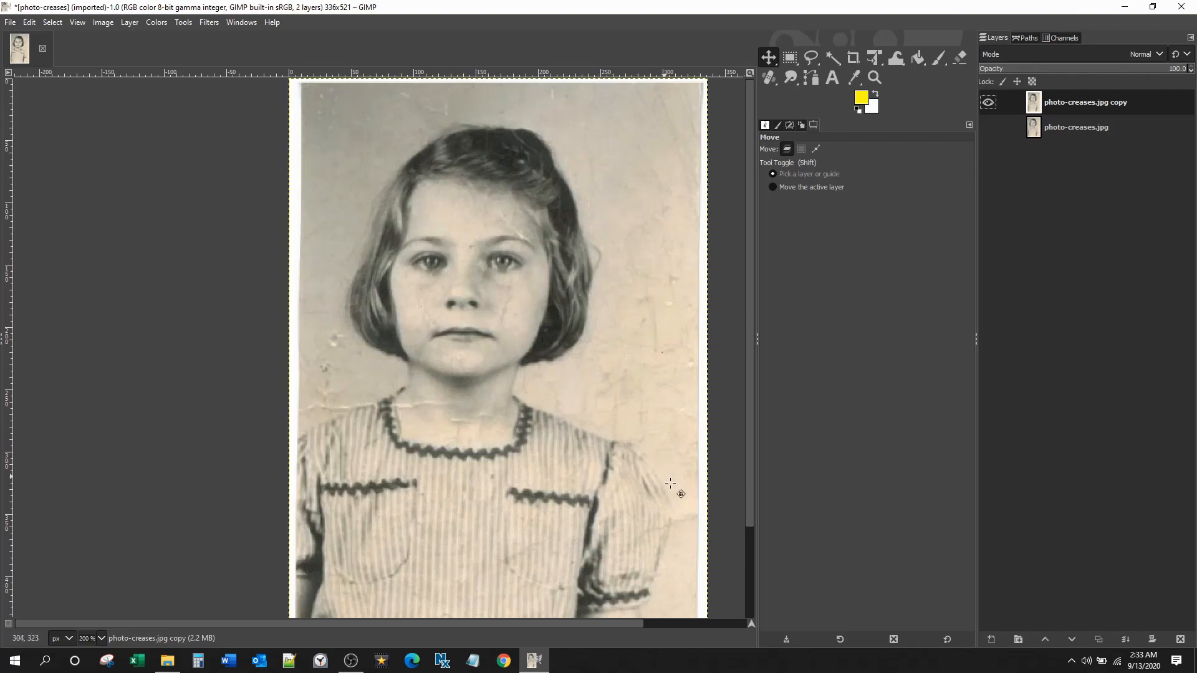
{"action": "scroll", "coordinate": [697, 542], "scroll_direction": "down", "scroll_amount": 3}
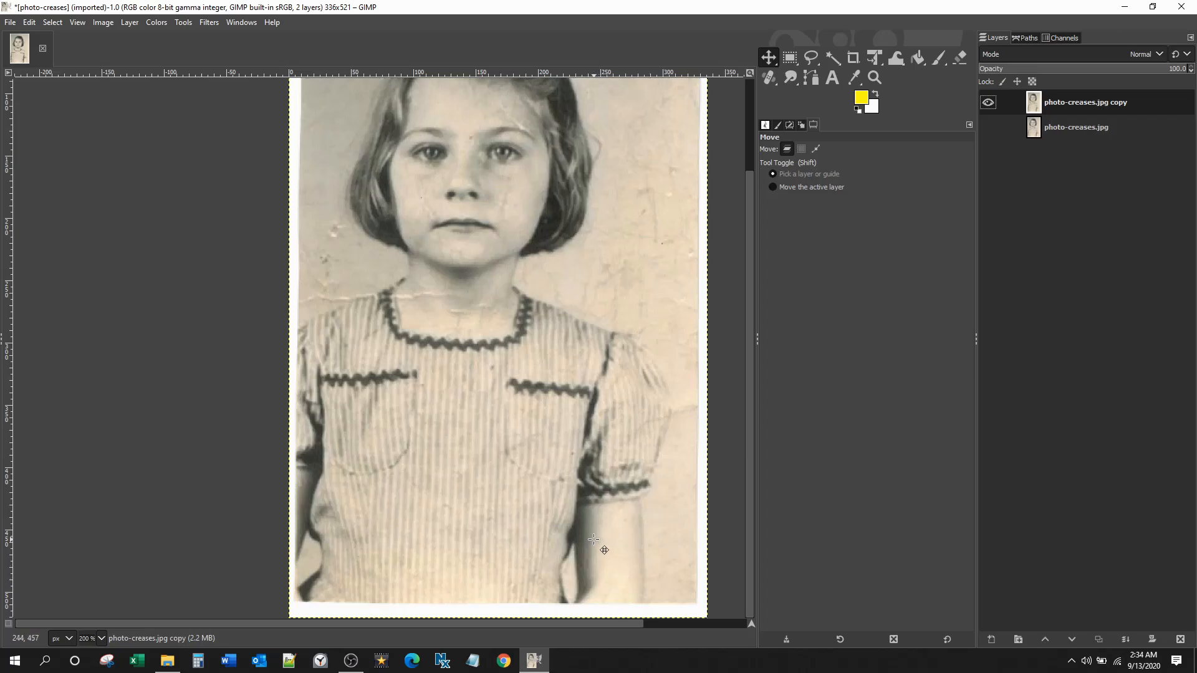
{"action": "scroll", "coordinate": [734, 343], "scroll_direction": "up", "scroll_amount": 3}
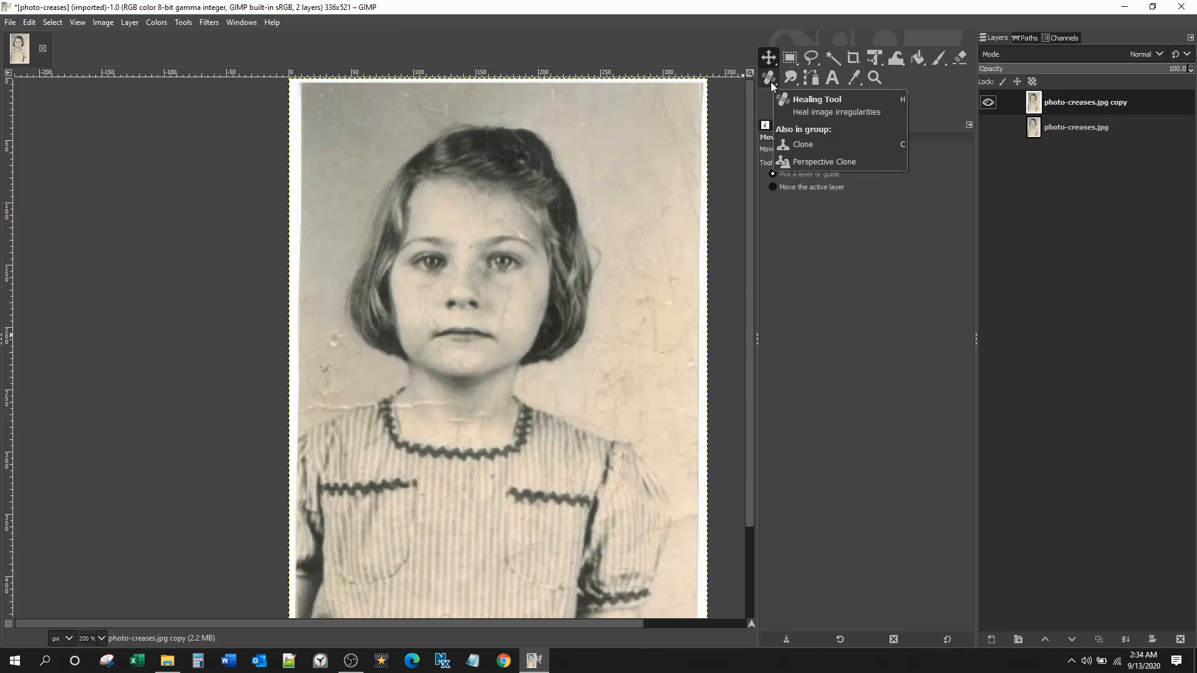
{"action": "left_click", "coordinate": [183, 23]}
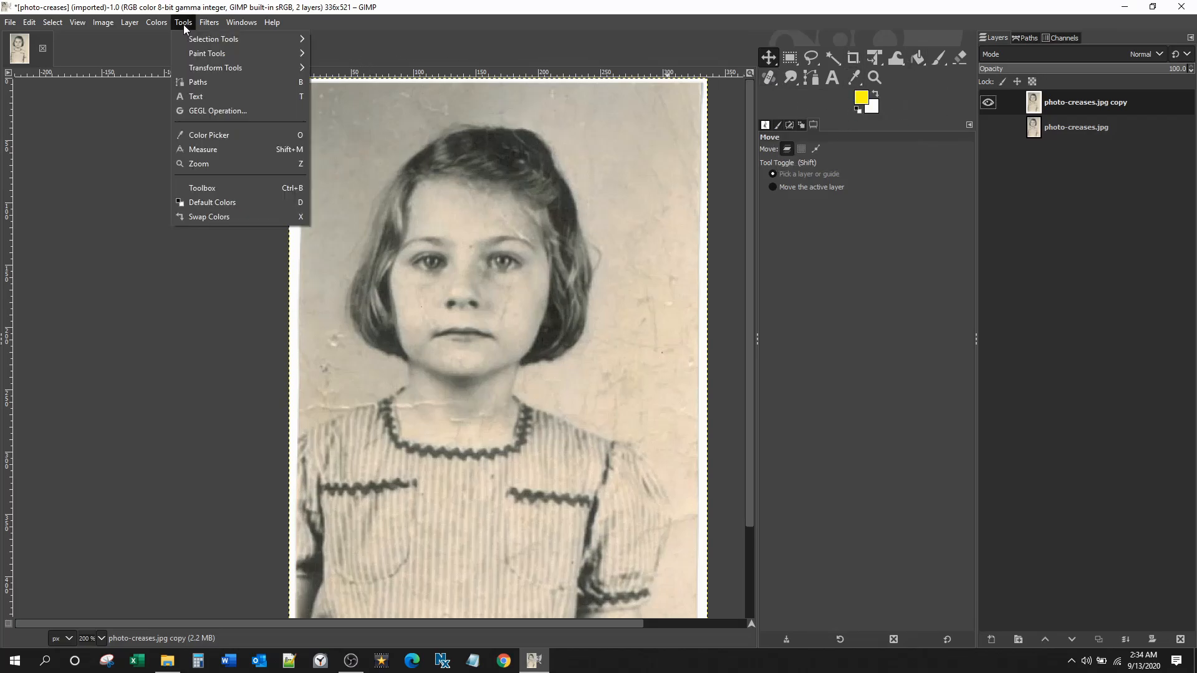
{"action": "mouse_move", "coordinate": [203, 55]}
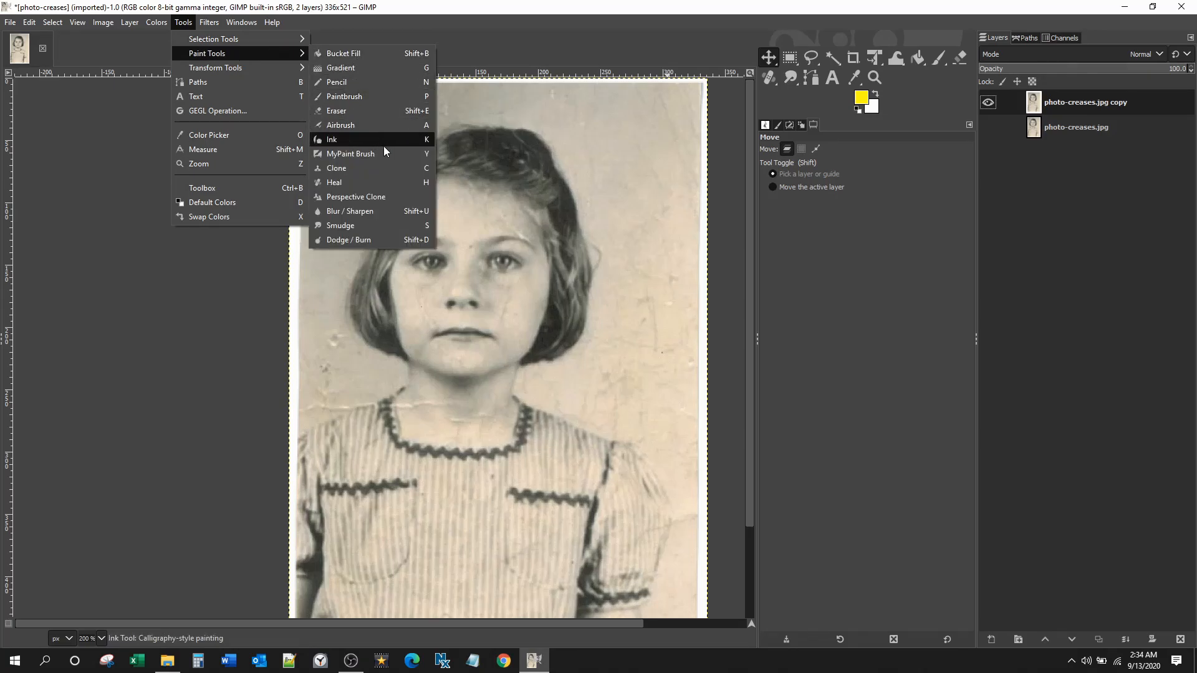
{"action": "left_click", "coordinate": [336, 185]}
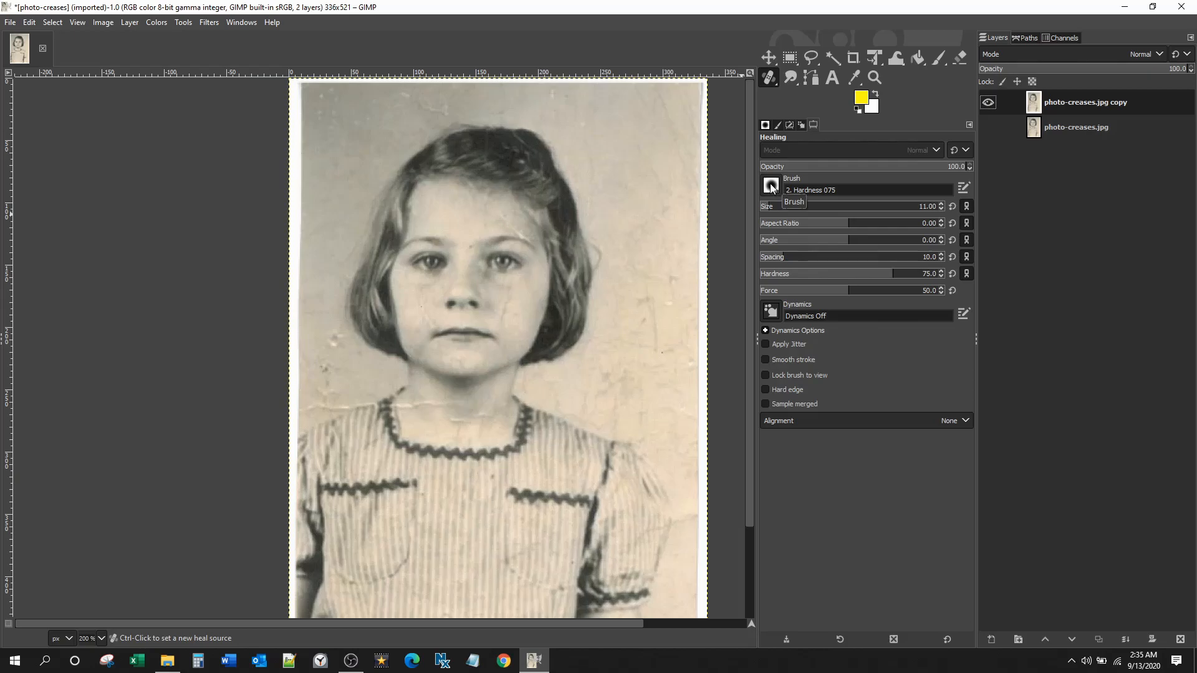
{"action": "left_click_drag", "start_coordinate": [836, 190], "coordinate": [787, 192]}
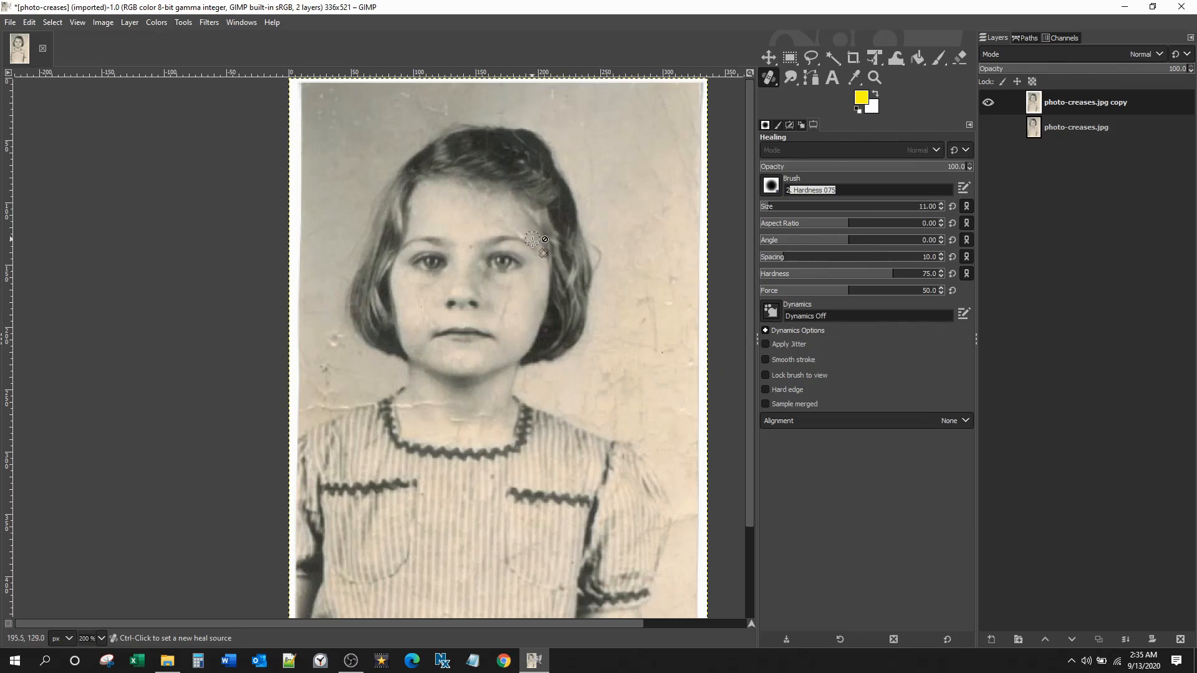
- Set the healing brush size to 5 and heal the white scratch above the eyebrow on the photo's right side using nearby skin
{"action": "scroll", "coordinate": [531, 243], "scroll_direction": "up", "scroll_amount": 4}
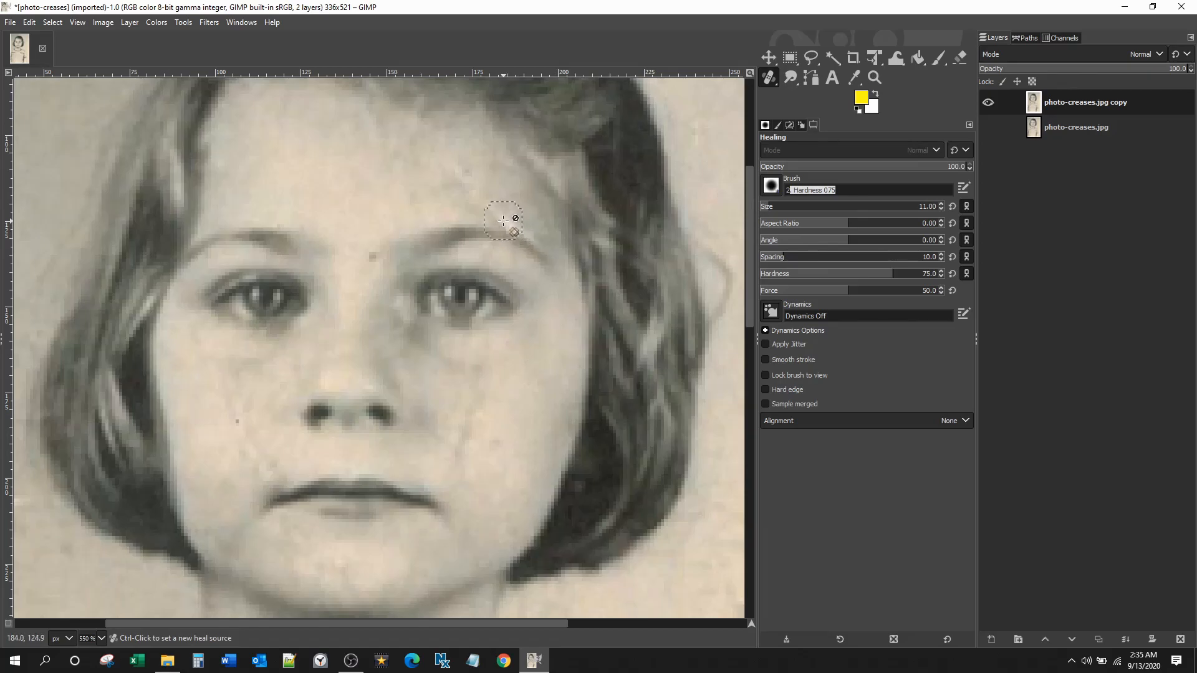
{"action": "left_click", "coordinate": [595, 256]}
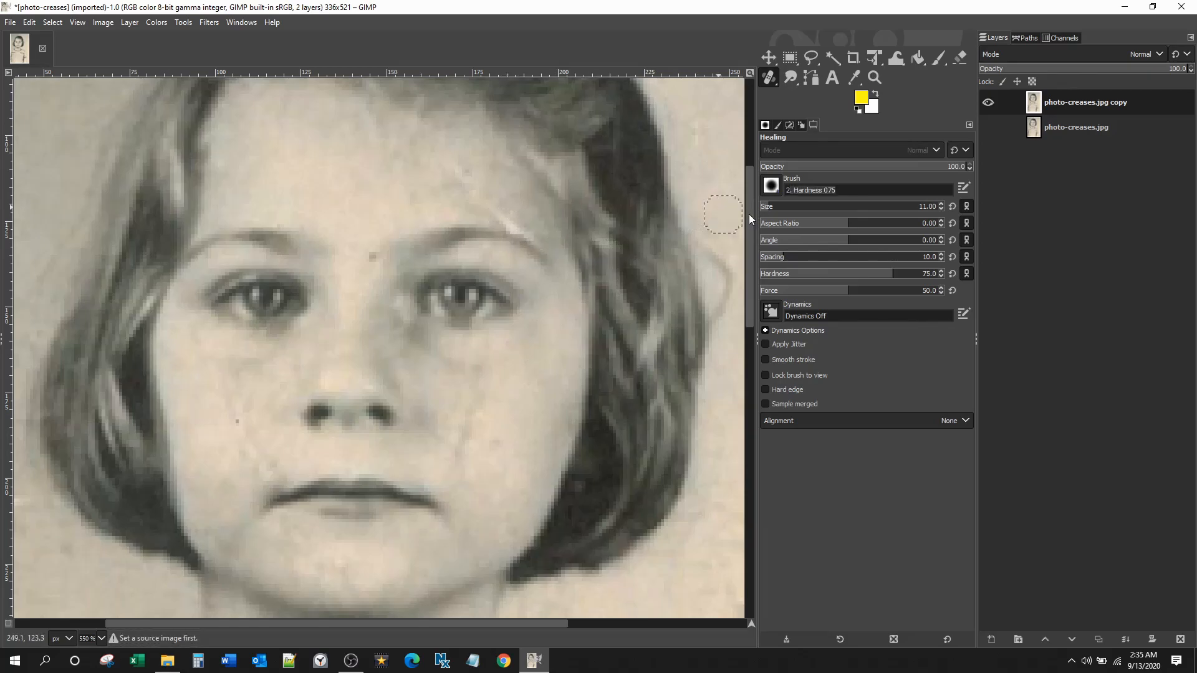
{"action": "left_click", "coordinate": [942, 208]}
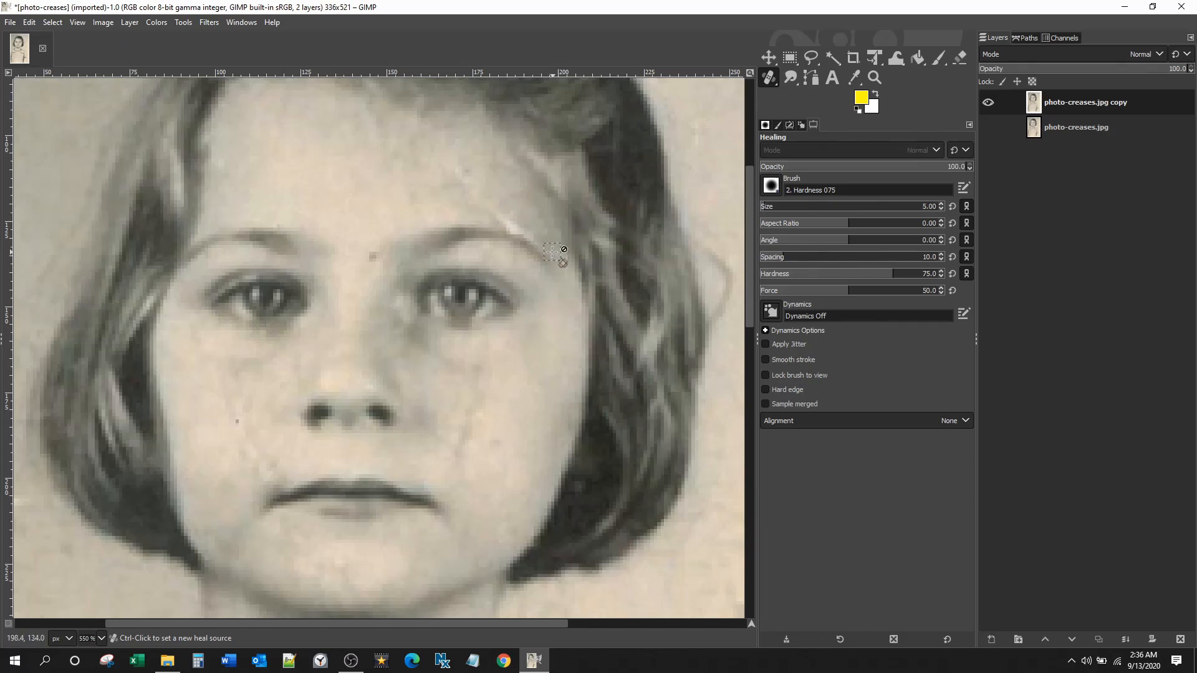
{"action": "left_click", "coordinate": [534, 221]}
{"action": "left_click", "coordinate": [528, 219], "text": "ctrl"}
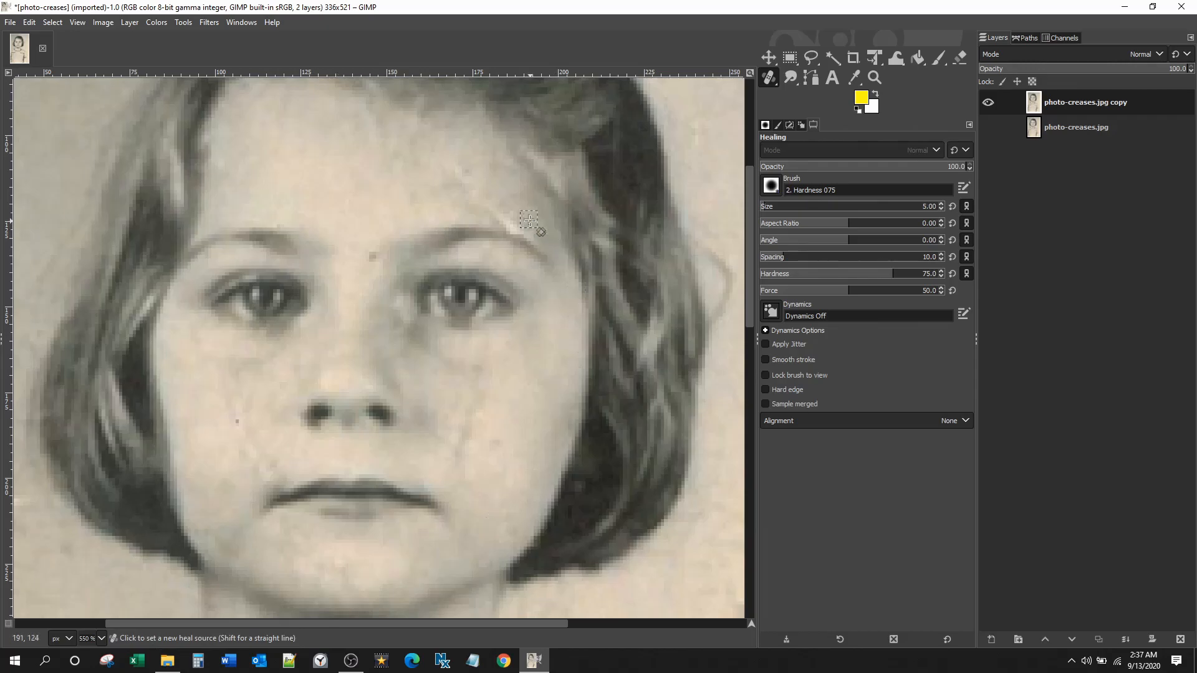
{"action": "left_click", "coordinate": [529, 219], "text": "ctrl"}
{"action": "key", "text": "ctrl"}
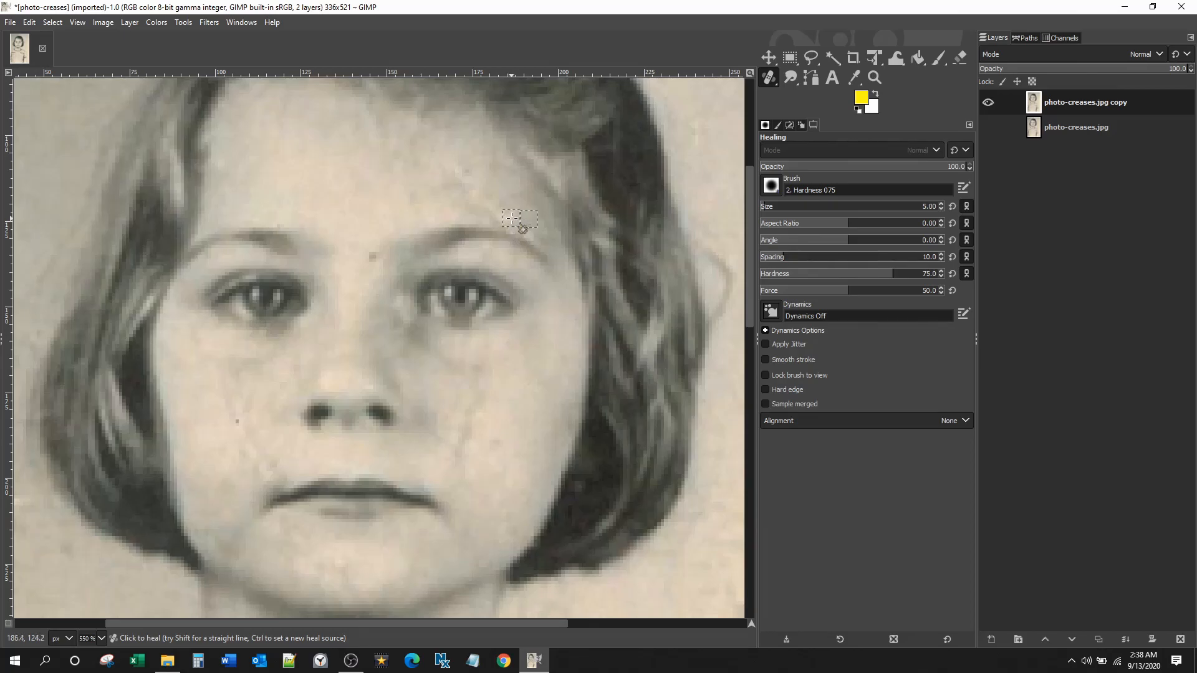
{"action": "left_click", "coordinate": [527, 251]}
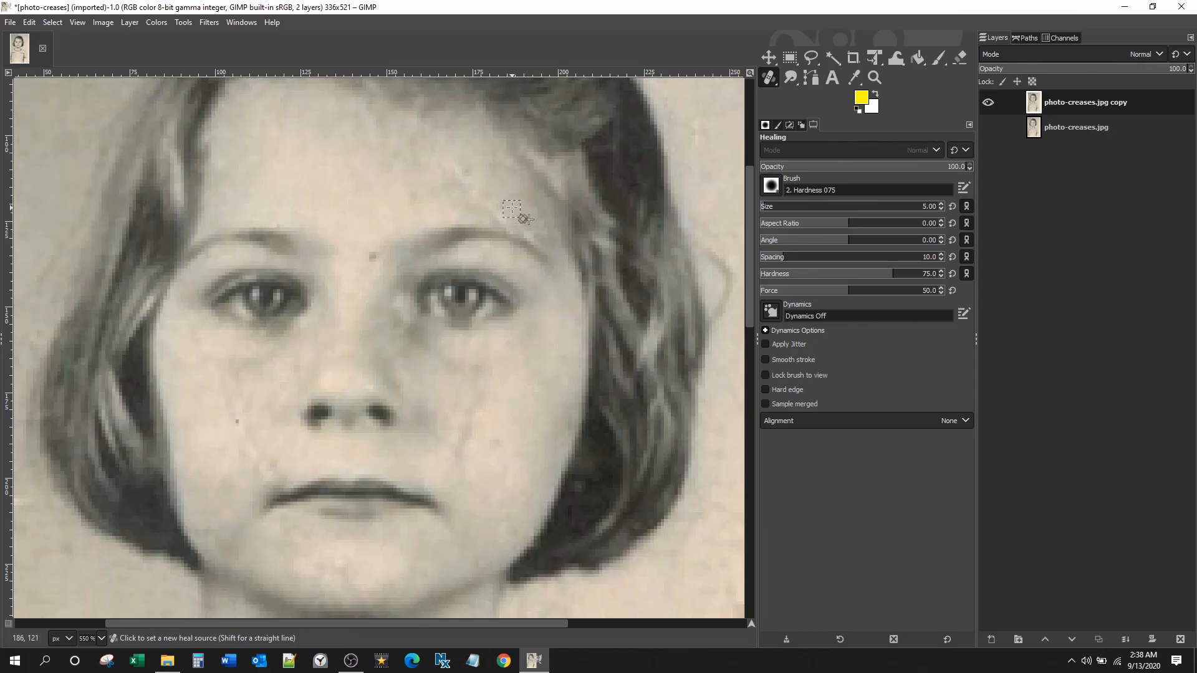
{"action": "left_click", "coordinate": [511, 208], "text": "ctrl"}
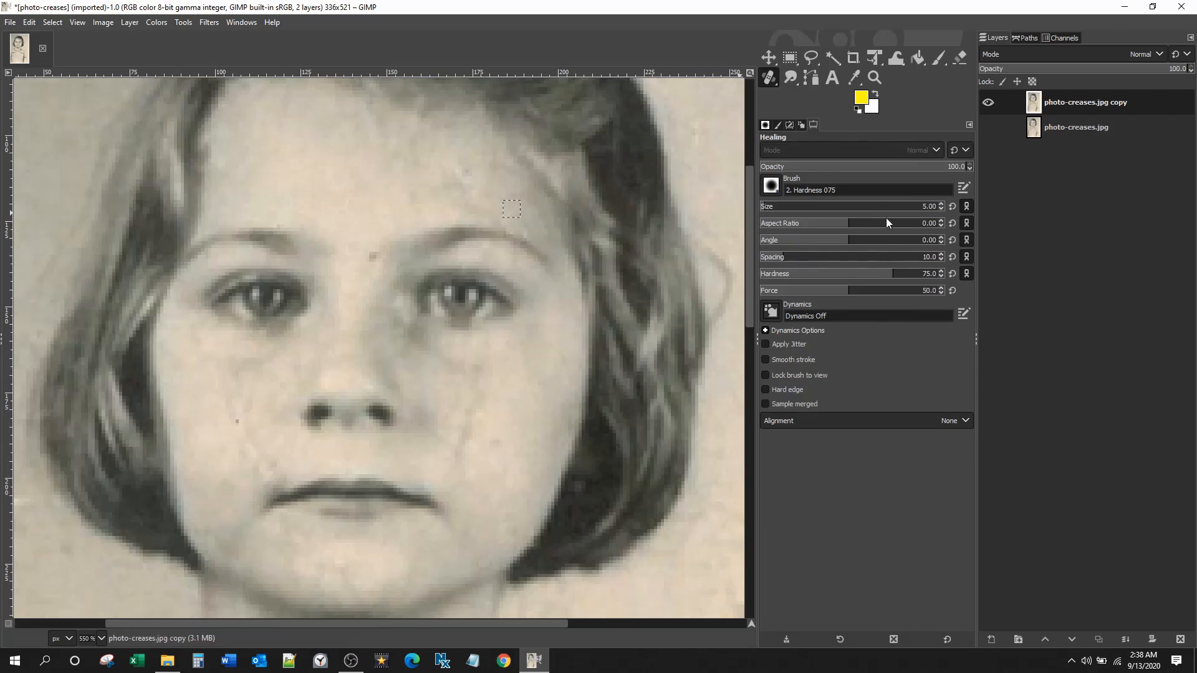
- Reduce the healing brush size to 2 and touch up the outer end of the eyebrow on the photo's right side
{"action": "left_click", "coordinate": [941, 209]}
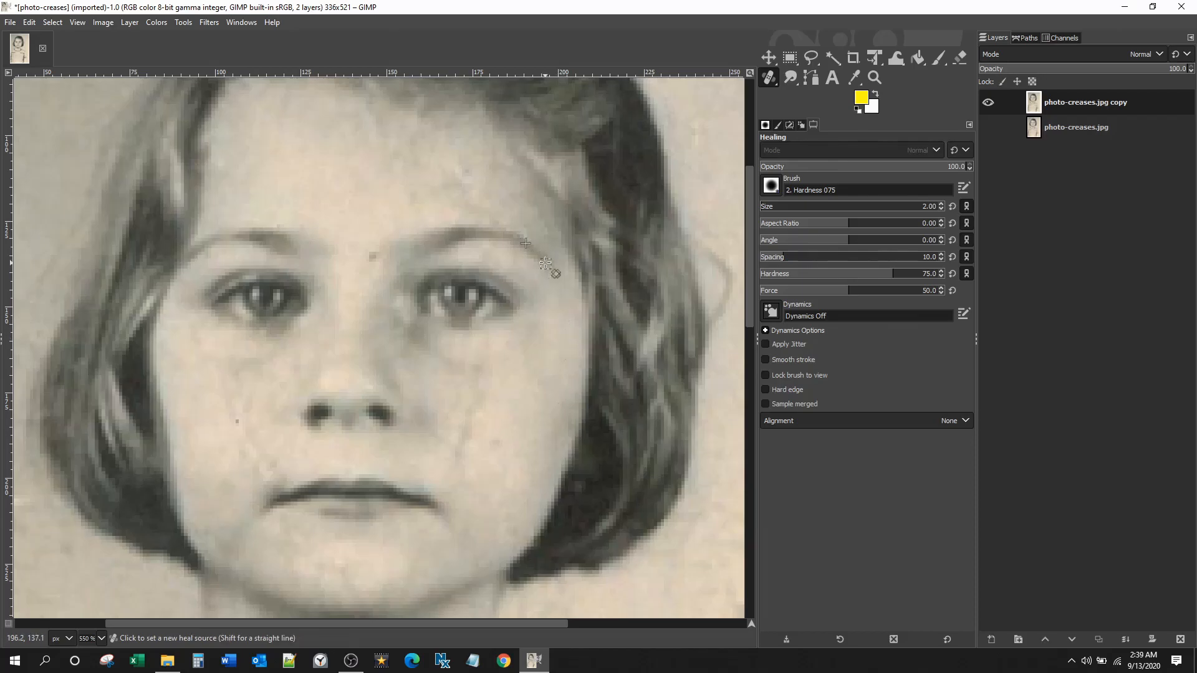
{"action": "scroll", "coordinate": [550, 272], "scroll_direction": "down", "scroll_amount": 2, "text": "ctrl"}
{"action": "scroll", "coordinate": [550, 273], "scroll_direction": "down", "scroll_amount": 1, "text": "ctrl"}
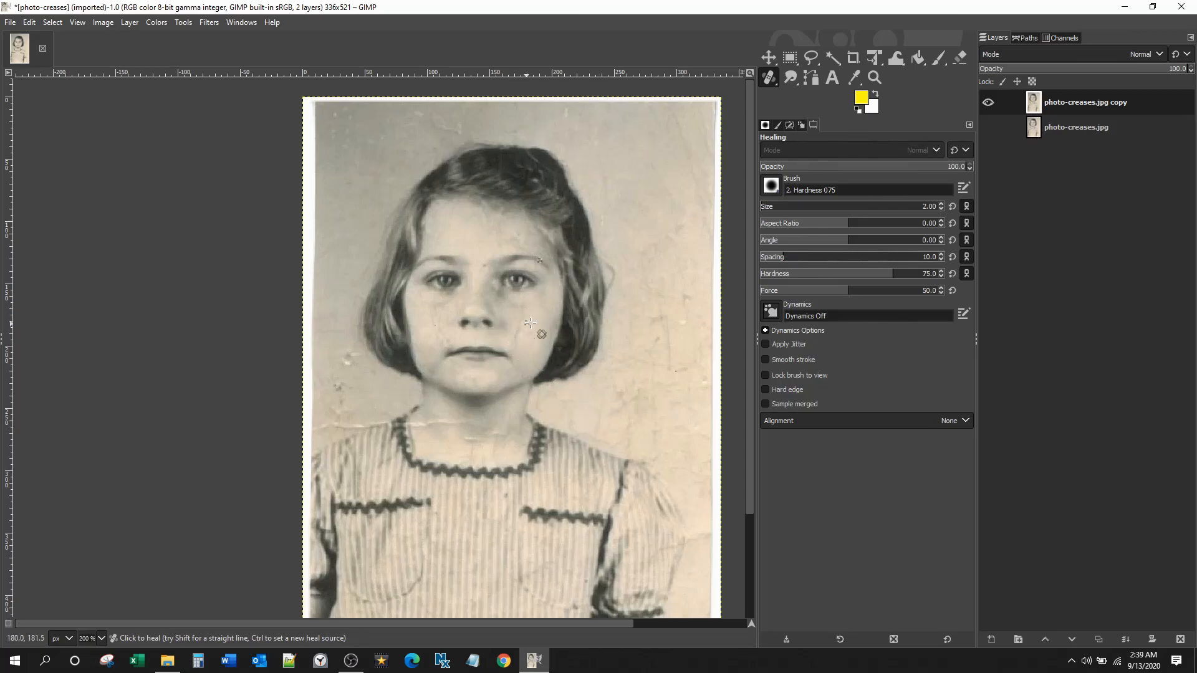
- Heal the vertical crease running down the cheek below the eye on the photo's right side, resampling adjacent clean skin along it
{"action": "scroll", "coordinate": [529, 320], "scroll_direction": "up", "scroll_amount": 1, "text": "ctrl"}
{"action": "scroll", "coordinate": [529, 321], "scroll_direction": "up", "scroll_amount": 3, "text": "ctrl"}
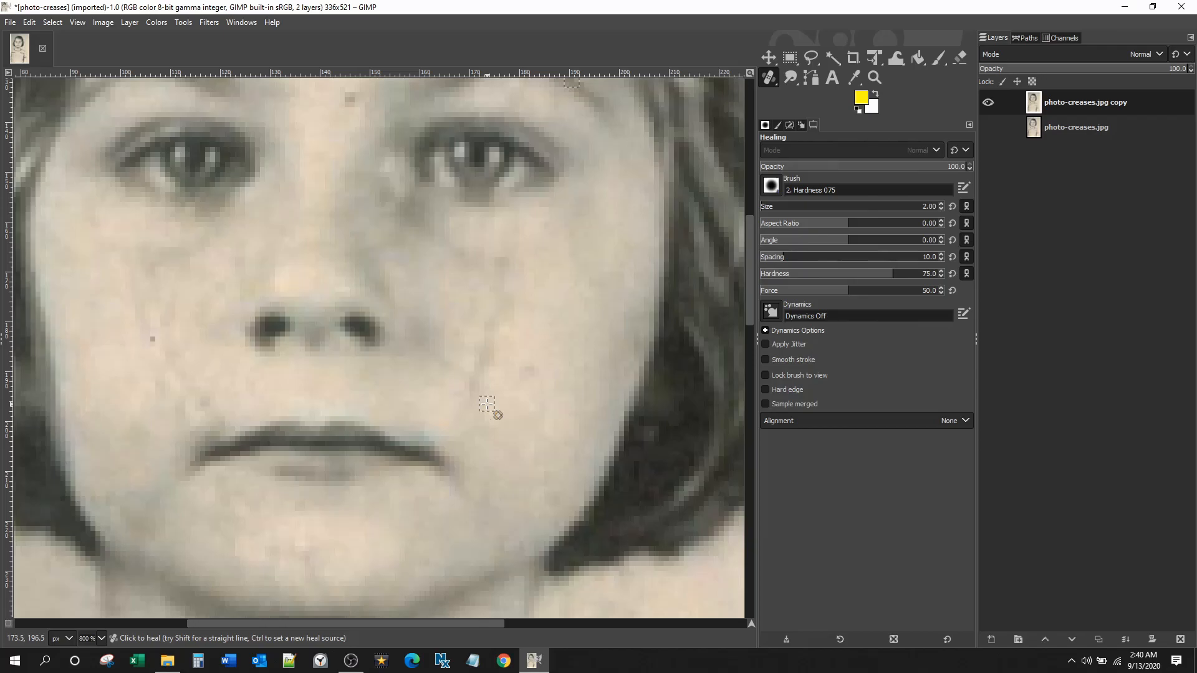
{"action": "left_click", "coordinate": [530, 268], "text": "ctrl"}
{"action": "key", "text": "ctrl"}
{"action": "left_click", "coordinate": [527, 295], "text": "ctrl"}
{"action": "left_click", "coordinate": [526, 319], "text": "ctrl"}
{"action": "left_click", "coordinate": [517, 339], "text": "ctrl"}
{"action": "left_click", "coordinate": [503, 364], "text": "ctrl"}
{"action": "left_click", "coordinate": [512, 339], "text": "ctrl"}
{"action": "left_click", "coordinate": [542, 349], "text": "ctrl"}
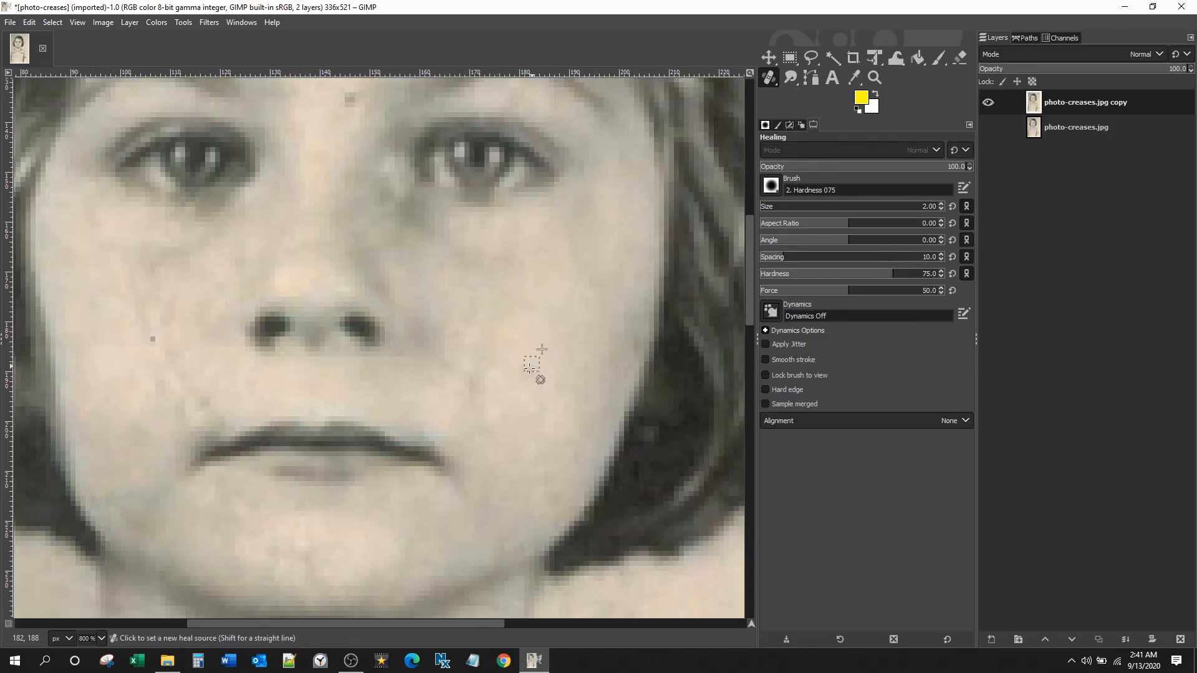
- Heal the remaining crease marks between the nose and the mouth corner on the photo's right cheek
{"action": "left_click_drag", "start_coordinate": [522, 371], "coordinate": [537, 376]}
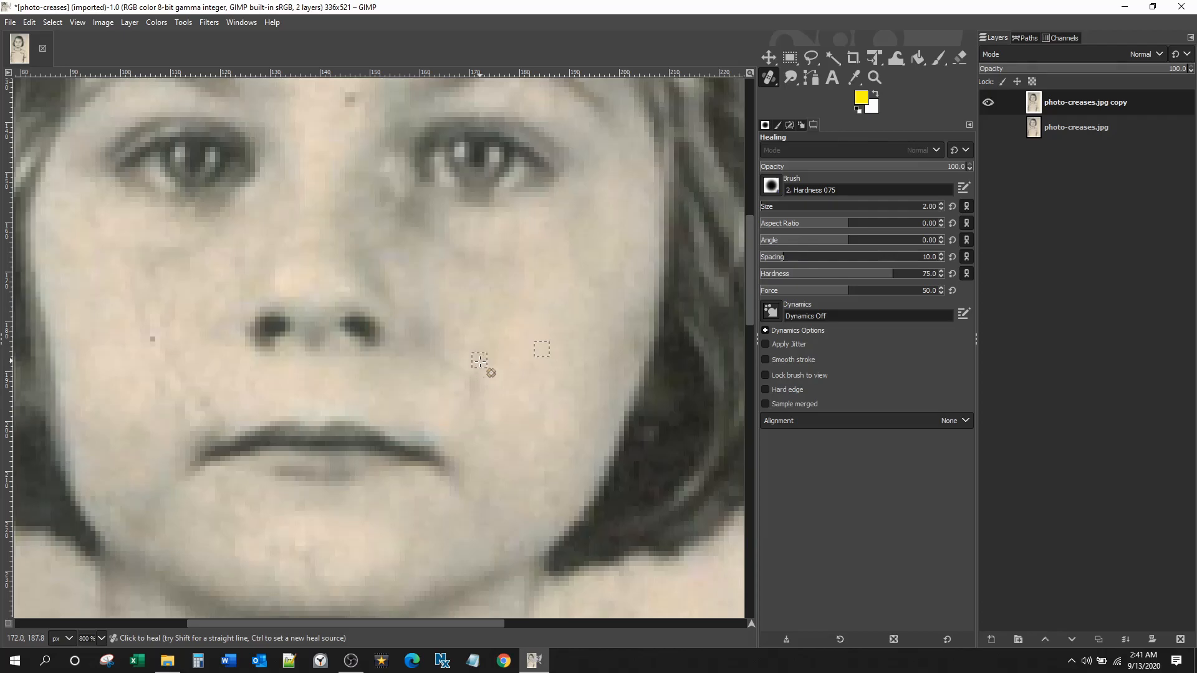
{"action": "left_click", "coordinate": [502, 374], "text": "ctrl"}
{"action": "left_click", "coordinate": [477, 360]}
- Heal the dark spot between the eyebrows, sampling clean skin just above it
{"action": "scroll", "coordinate": [501, 350], "scroll_direction": "down", "scroll_amount": 2, "text": "ctrl"}
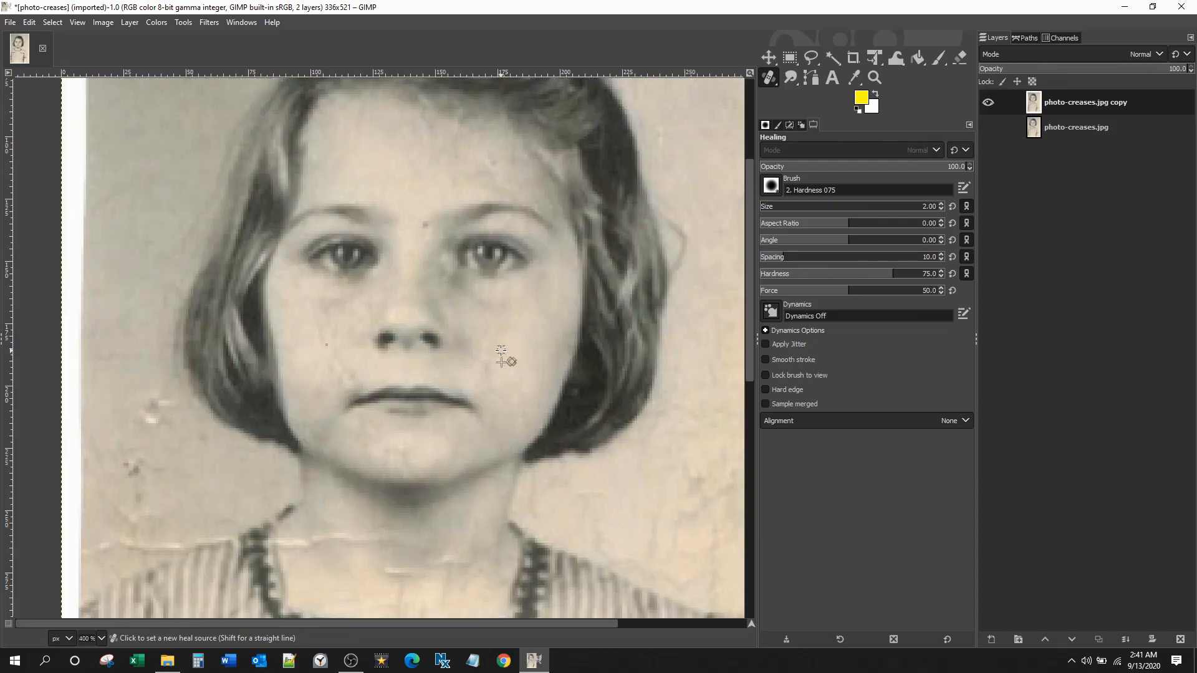
{"action": "scroll", "coordinate": [502, 351], "scroll_direction": "down", "scroll_amount": 2, "text": "ctrl"}
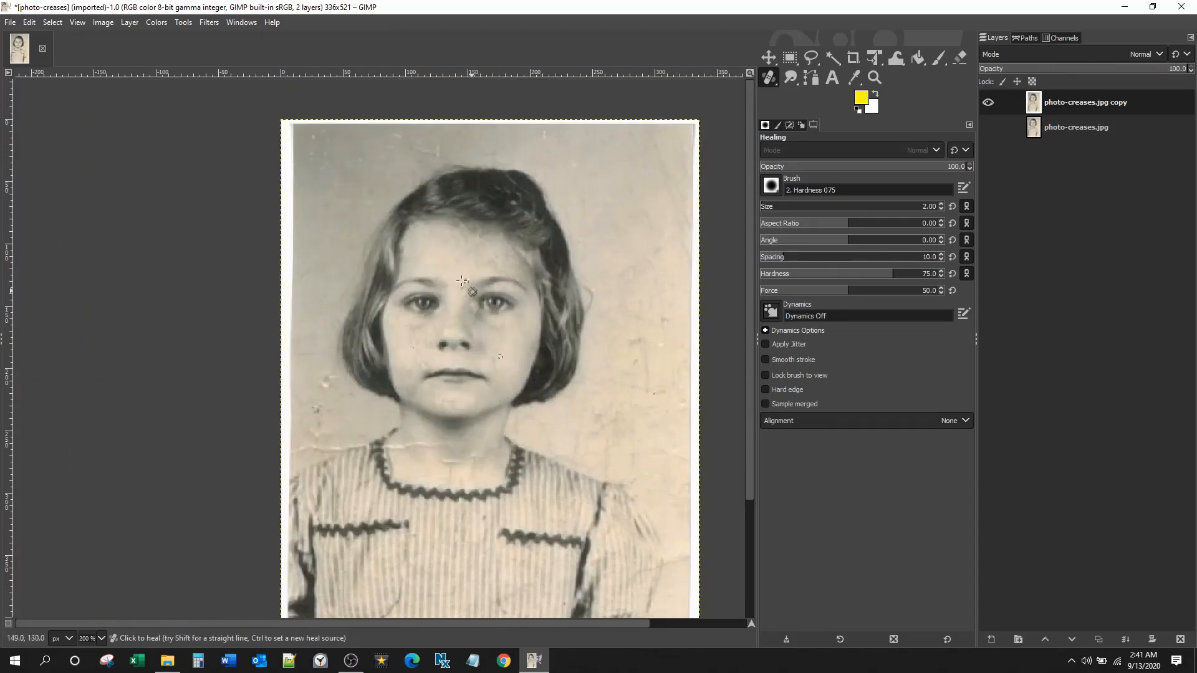
{"action": "scroll", "coordinate": [464, 290], "scroll_direction": "up", "scroll_amount": 1, "text": "ctrl"}
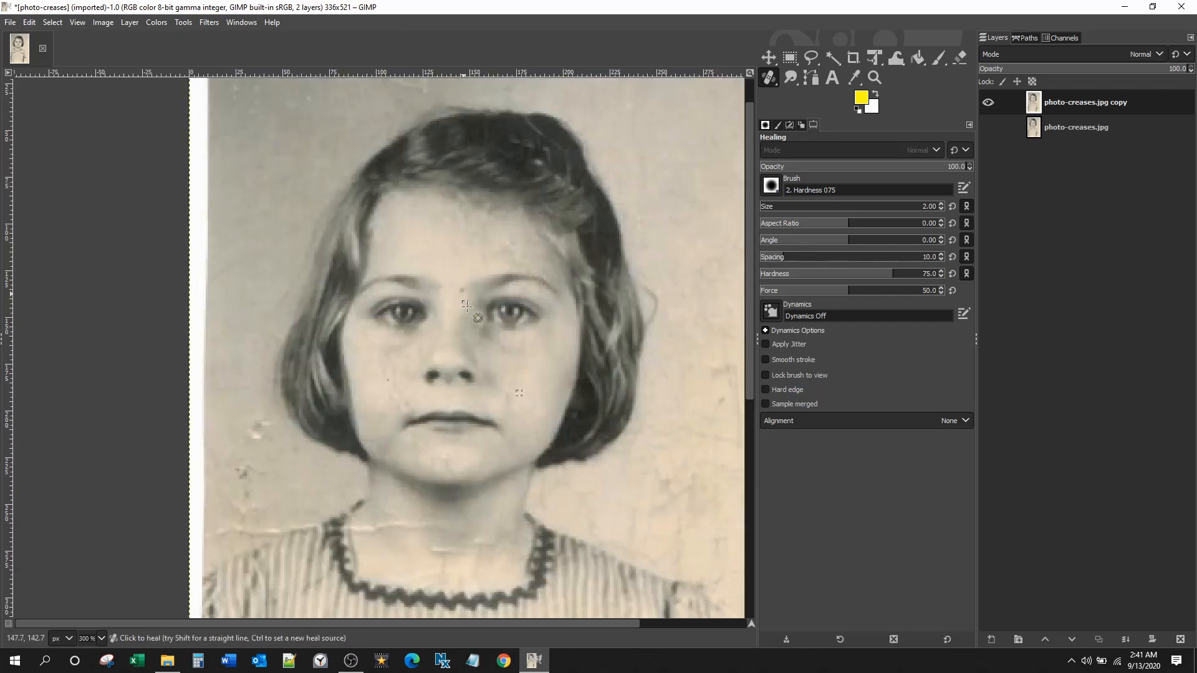
{"action": "scroll", "coordinate": [471, 284], "scroll_direction": "up", "scroll_amount": 4, "text": "ctrl"}
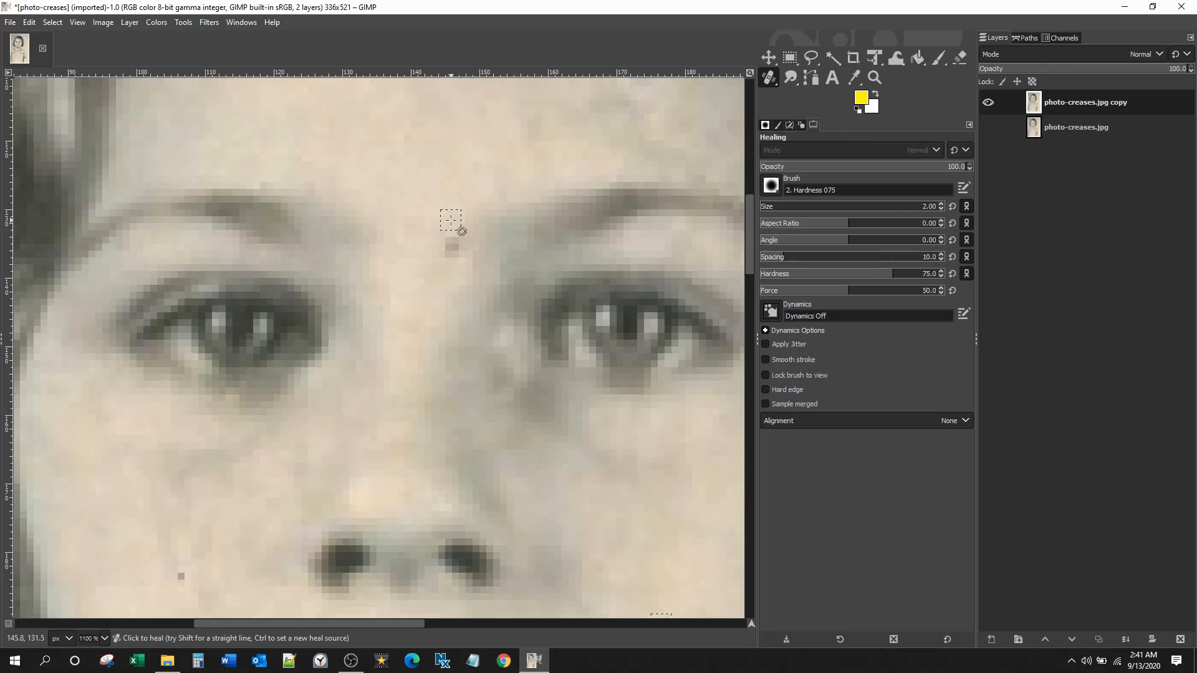
{"action": "key", "text": "ctrl"}
{"action": "left_click", "coordinate": [450, 219], "text": "ctrl"}
- Set the healing brush size to 4 and heal the faint crease under the eye on the photo's left cheek
{"action": "scroll", "coordinate": [461, 272], "scroll_direction": "down", "scroll_amount": 5}
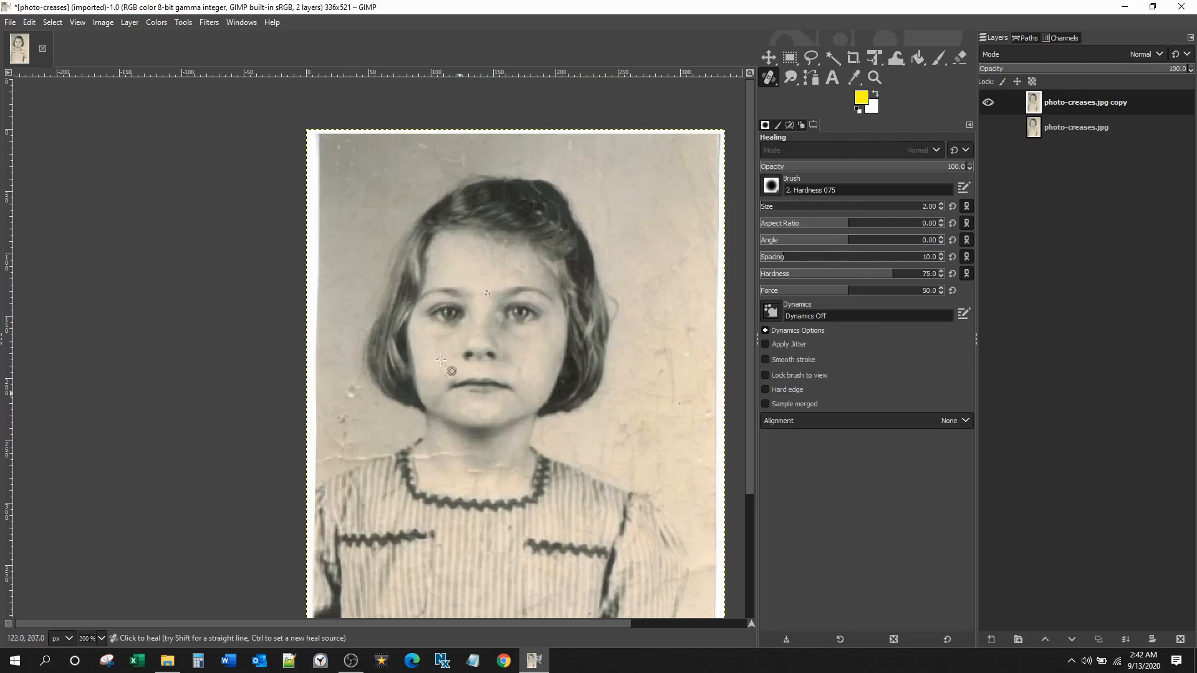
{"action": "scroll", "coordinate": [434, 351], "scroll_direction": "up", "scroll_amount": 4, "text": "ctrl"}
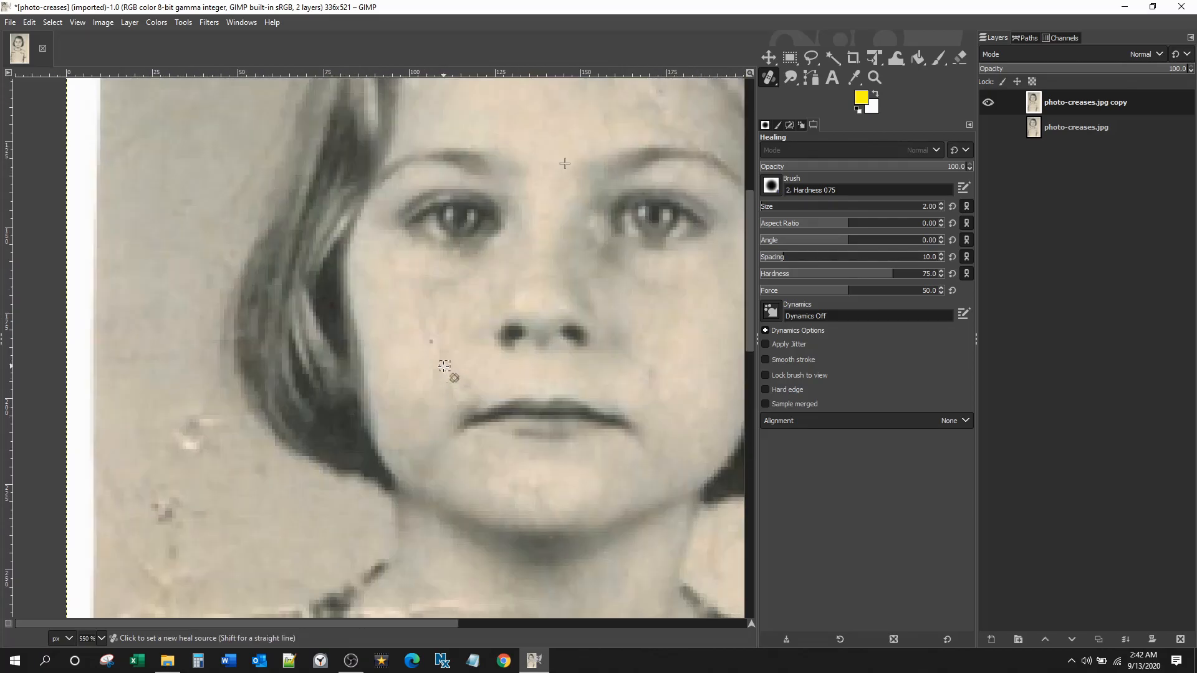
{"action": "scroll", "coordinate": [445, 366], "scroll_direction": "up", "scroll_amount": 1, "text": "ctrl"}
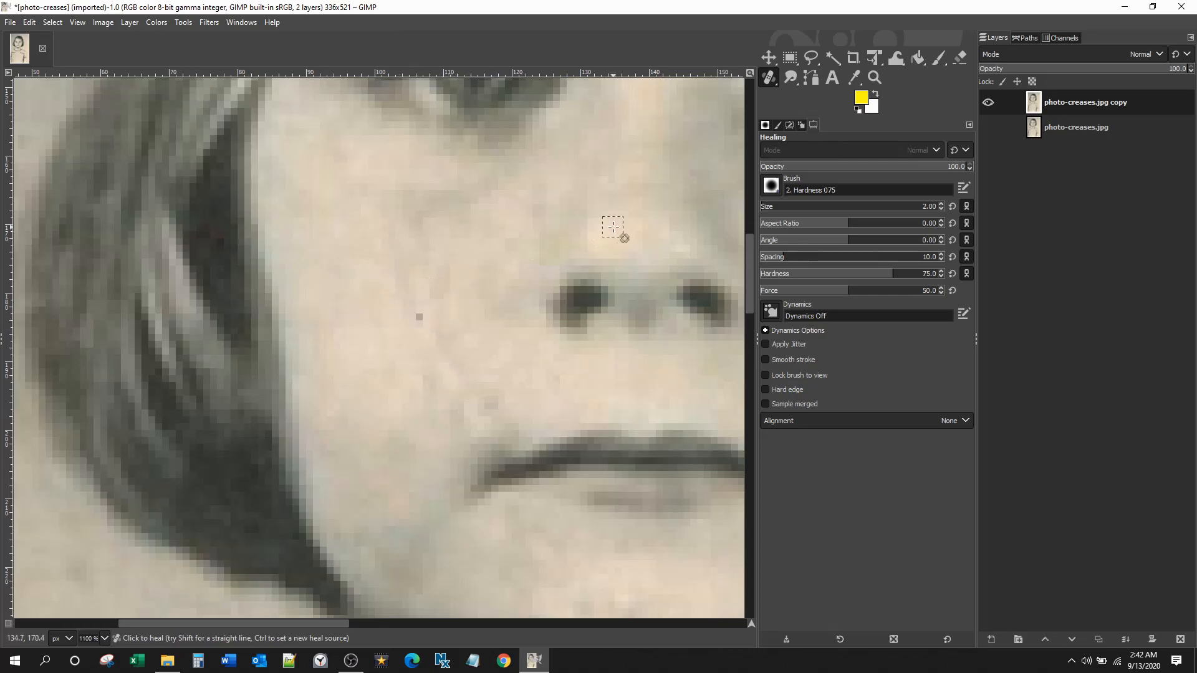
{"action": "left_click", "coordinate": [941, 203]}
{"action": "scroll", "coordinate": [488, 406], "scroll_direction": "down", "scroll_amount": 5}
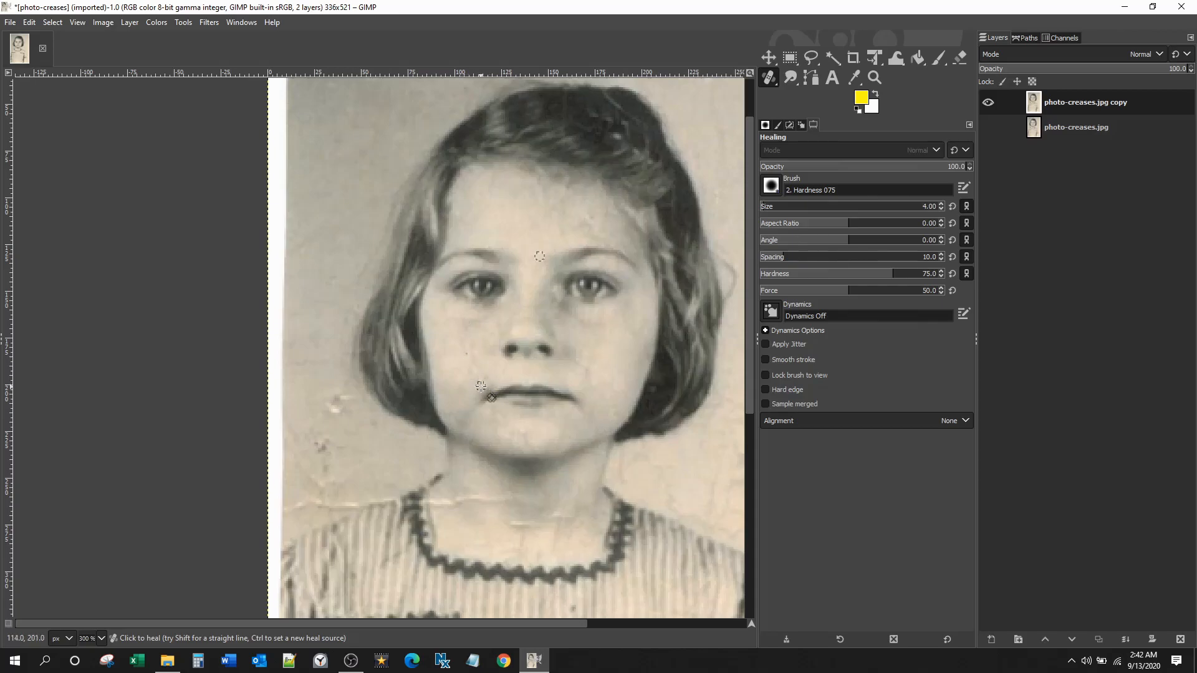
{"action": "scroll", "coordinate": [472, 368], "scroll_direction": "up", "scroll_amount": 4}
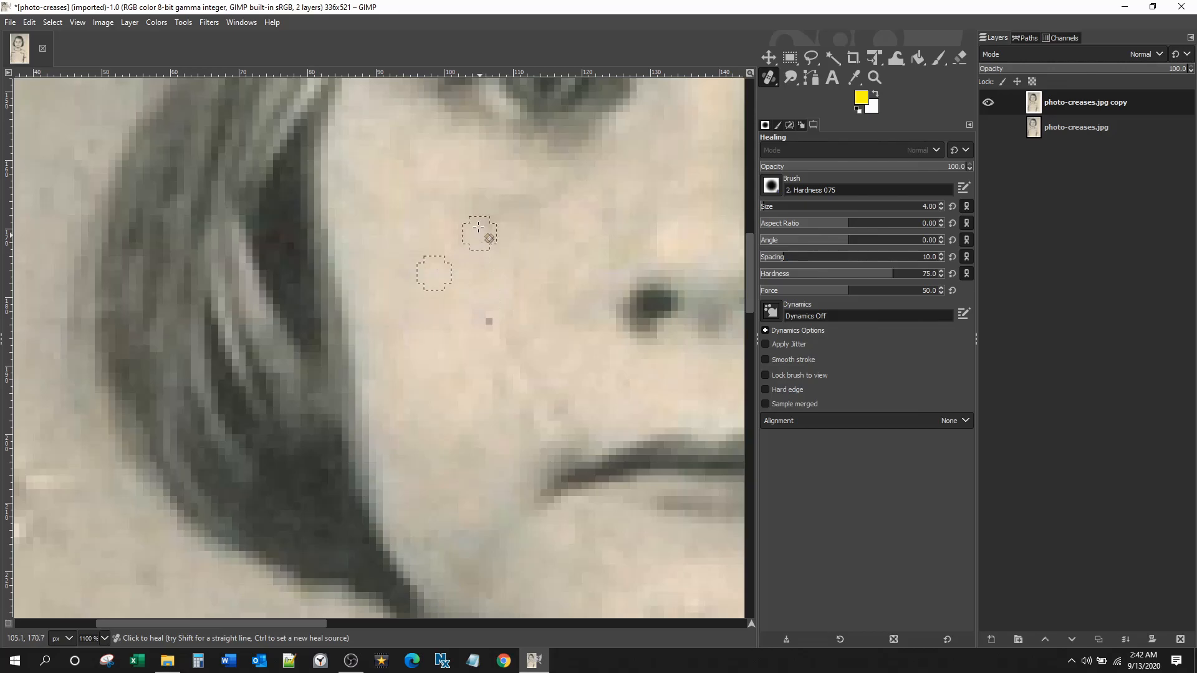
{"action": "mouse_move", "coordinate": [504, 241]}
{"action": "left_mouse_down"}
{"action": "mouse_move", "coordinate": [516, 251]}
{"action": "mouse_move", "coordinate": [484, 273]}
{"action": "left_mouse_up"}
- Heal the crease running down the cheek on the photo's left side, from below the eye towards the mouth, resampling adjacent clean skin
{"action": "left_click", "coordinate": [455, 307], "text": "ctrl"}
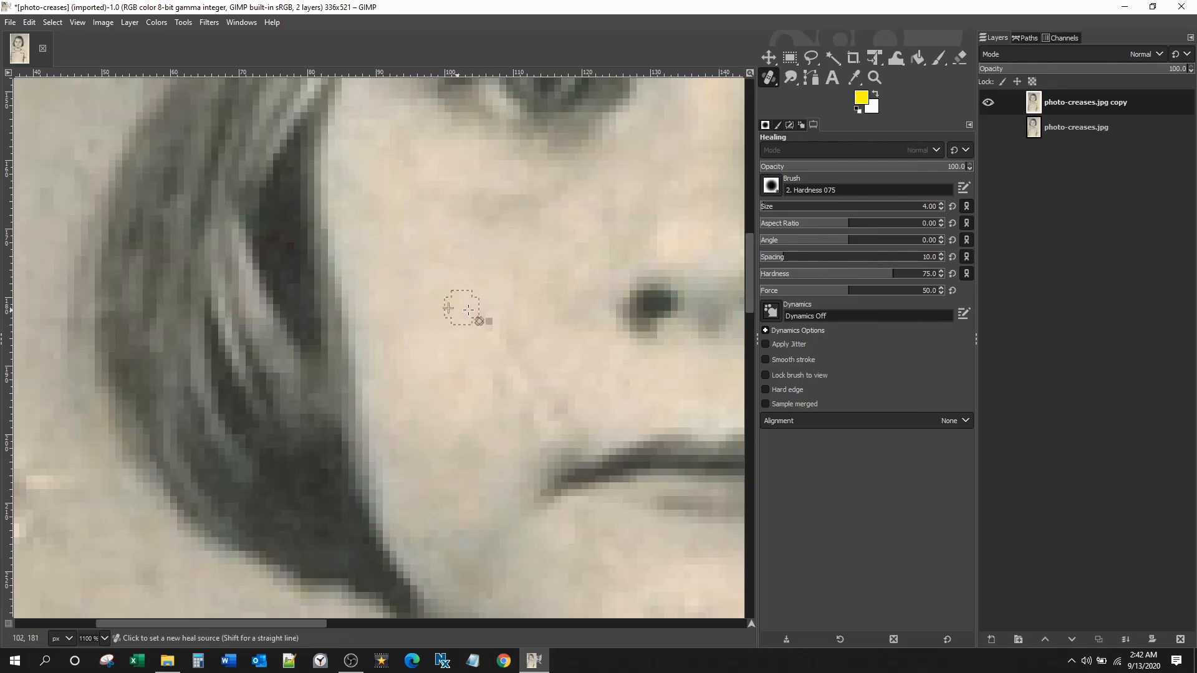
{"action": "mouse_move", "coordinate": [484, 316]}
{"action": "left_mouse_down"}
{"action": "mouse_move", "coordinate": [441, 308]}
{"action": "mouse_move", "coordinate": [479, 309]}
{"action": "mouse_move", "coordinate": [509, 279]}
{"action": "mouse_move", "coordinate": [506, 315]}
{"action": "mouse_move", "coordinate": [488, 327]}
{"action": "mouse_move", "coordinate": [484, 305]}
{"action": "mouse_move", "coordinate": [463, 322]}
{"action": "mouse_move", "coordinate": [489, 343]}
{"action": "mouse_move", "coordinate": [518, 334]}
{"action": "mouse_move", "coordinate": [468, 348]}
{"action": "mouse_move", "coordinate": [487, 362]}
{"action": "mouse_move", "coordinate": [519, 363]}
{"action": "left_mouse_up"}
{"action": "left_click", "coordinate": [475, 308], "text": "ctrl"}
{"action": "left_click", "coordinate": [463, 321], "text": "ctrl"}
{"action": "left_click", "coordinate": [468, 348], "text": "ctrl"}
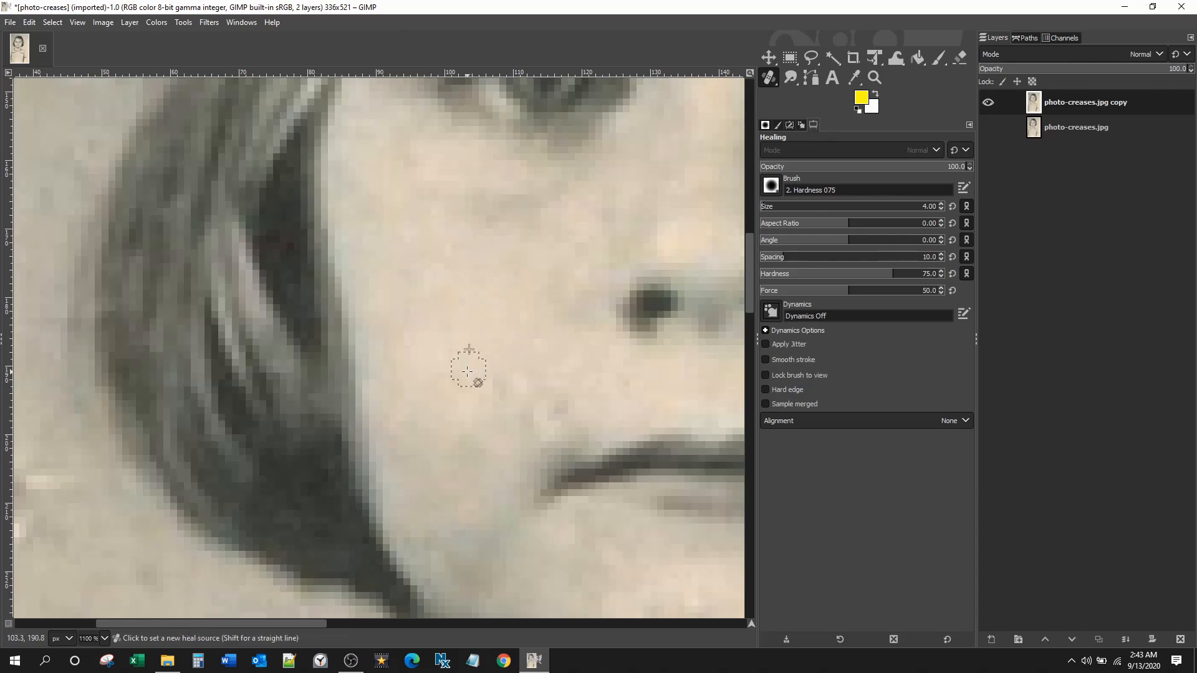
{"action": "left_click", "coordinate": [470, 373], "text": "ctrl"}
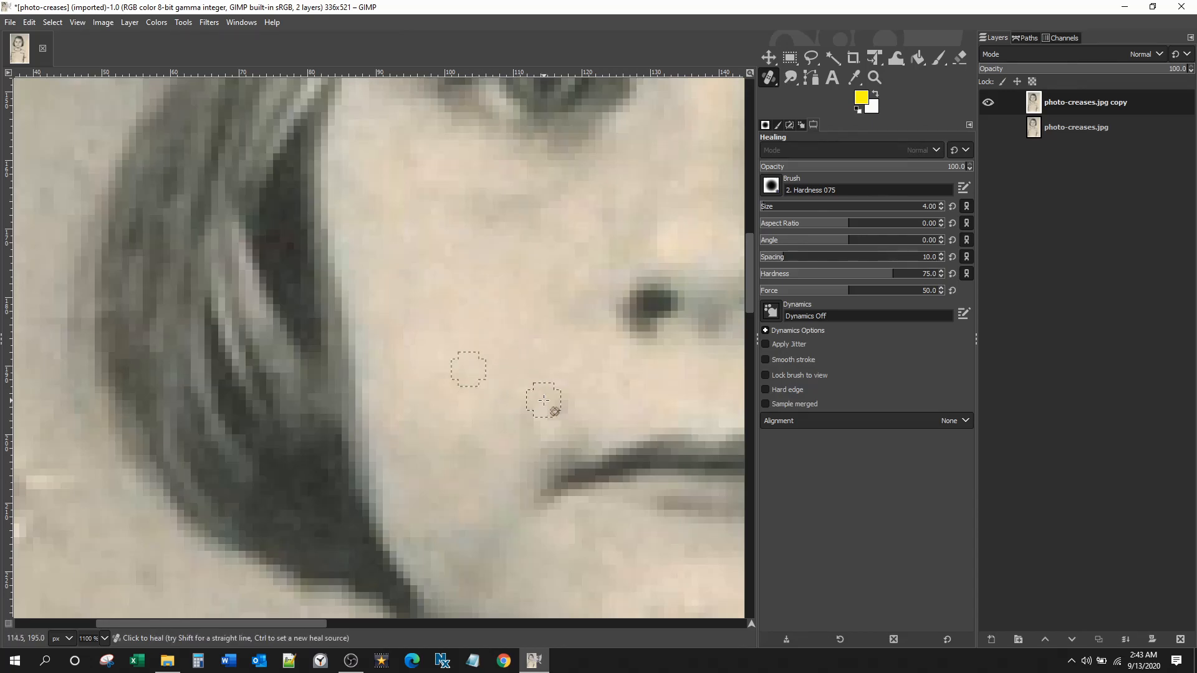
- Heal the remaining crease marks just above the mouth corner on the photo's left side, sampling nearby clean cheek skin
{"action": "left_click", "coordinate": [511, 369], "text": "ctrl"}
{"action": "mouse_move", "coordinate": [558, 406]}
{"action": "left_mouse_down"}
{"action": "mouse_move", "coordinate": [522, 348]}
{"action": "mouse_move", "coordinate": [469, 378]}
{"action": "mouse_move", "coordinate": [547, 402]}
{"action": "left_mouse_up"}
{"action": "left_click", "coordinate": [482, 376], "text": "ctrl"}
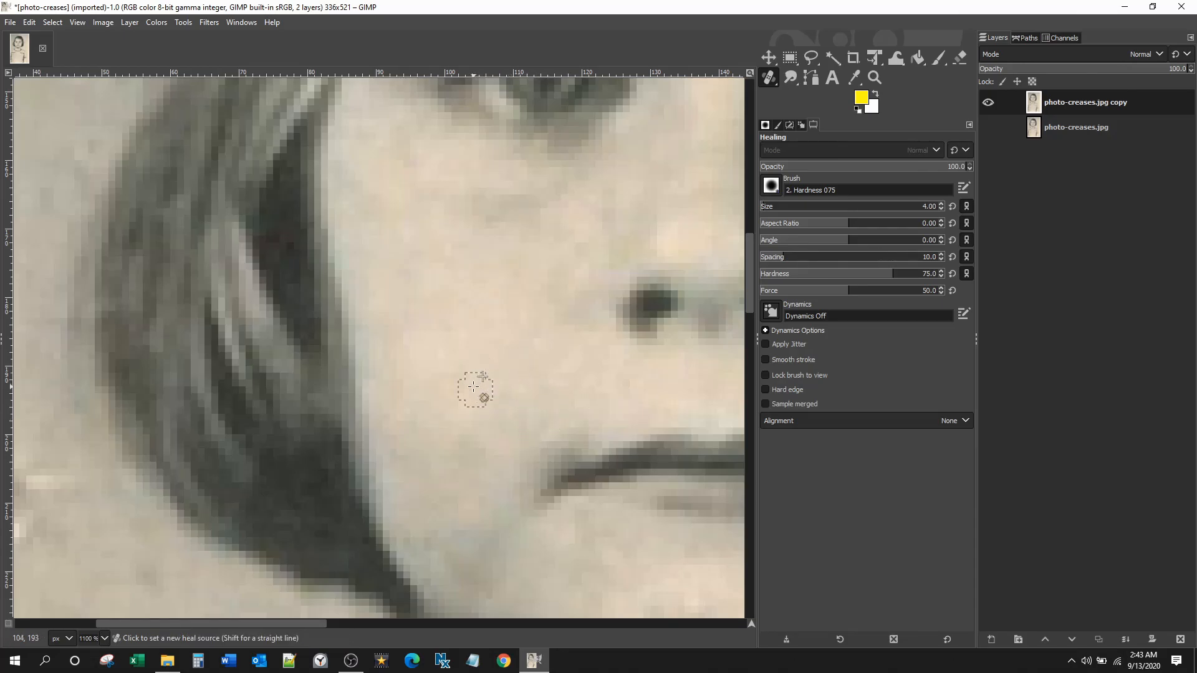
{"action": "left_click", "coordinate": [538, 397], "text": "ctrl"}
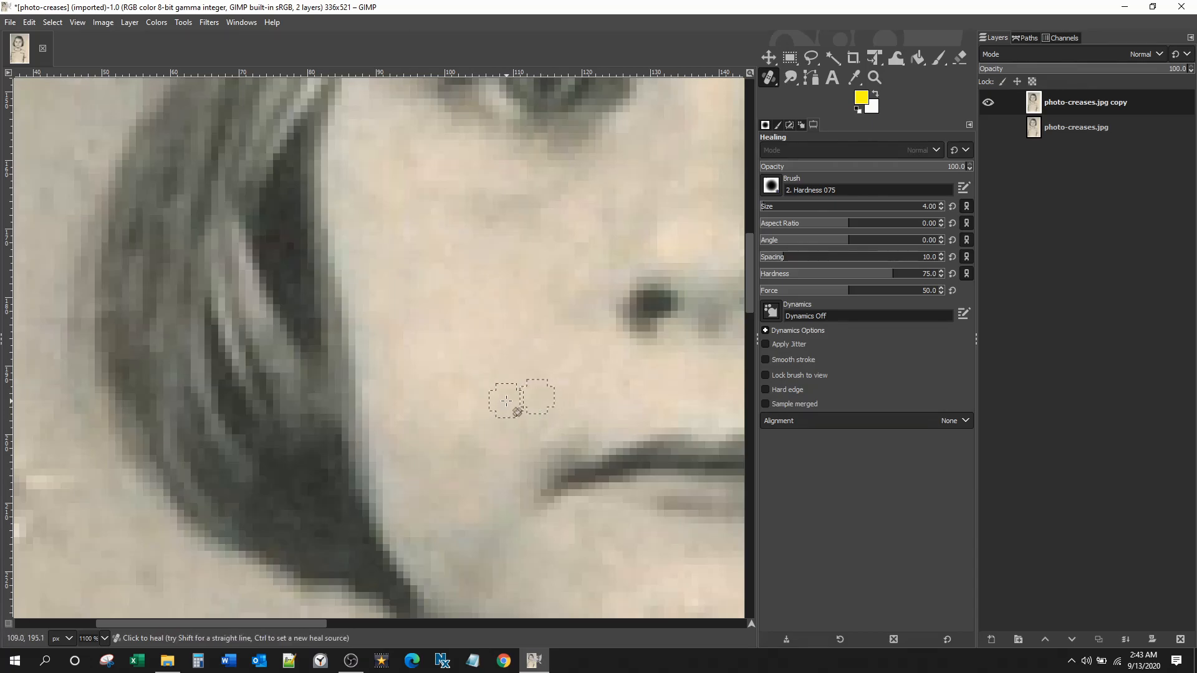
- Heal the mark above the mouth corner on the photo's right side, sampling clean skin from the adjacent cheek
{"action": "scroll", "coordinate": [506, 401], "scroll_direction": "down", "scroll_amount": 7}
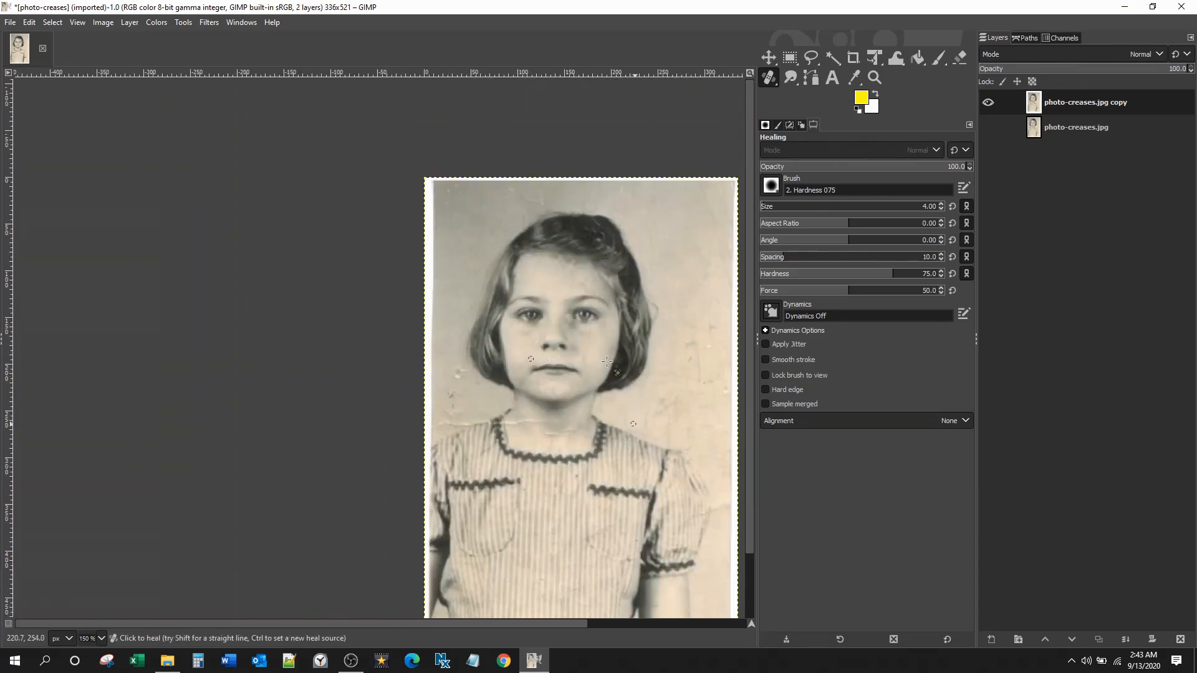
{"action": "scroll", "coordinate": [593, 377], "scroll_direction": "up", "scroll_amount": 5}
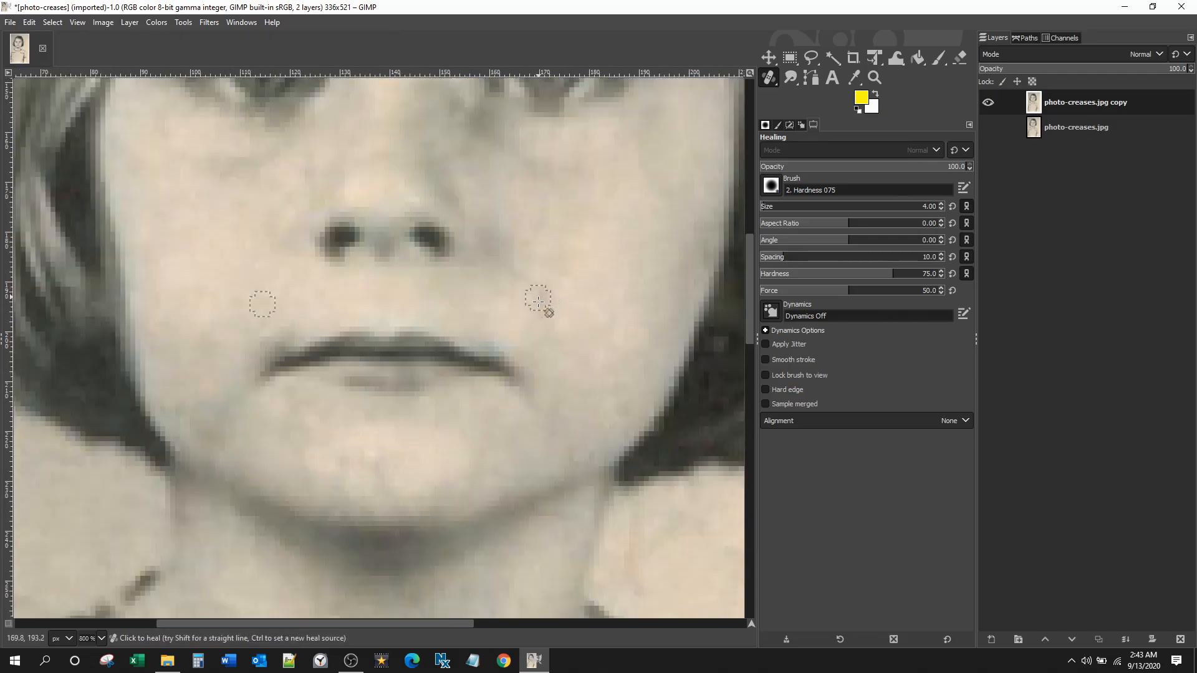
{"action": "left_click", "coordinate": [571, 290], "text": "ctrl"}
- Examine the whole portrait and the horizontal creases across the neck at different magnifications
{"action": "scroll", "coordinate": [580, 291], "scroll_direction": "down", "scroll_amount": 4}
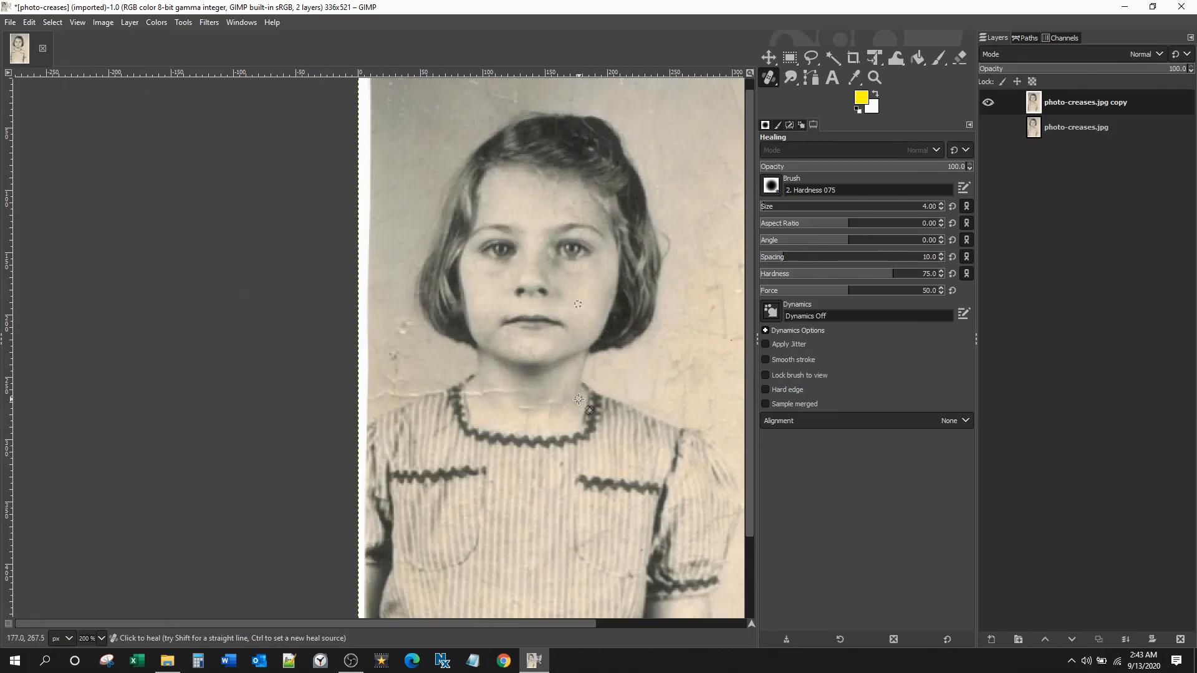
{"action": "scroll", "coordinate": [576, 405], "scroll_direction": "up", "scroll_amount": 4}
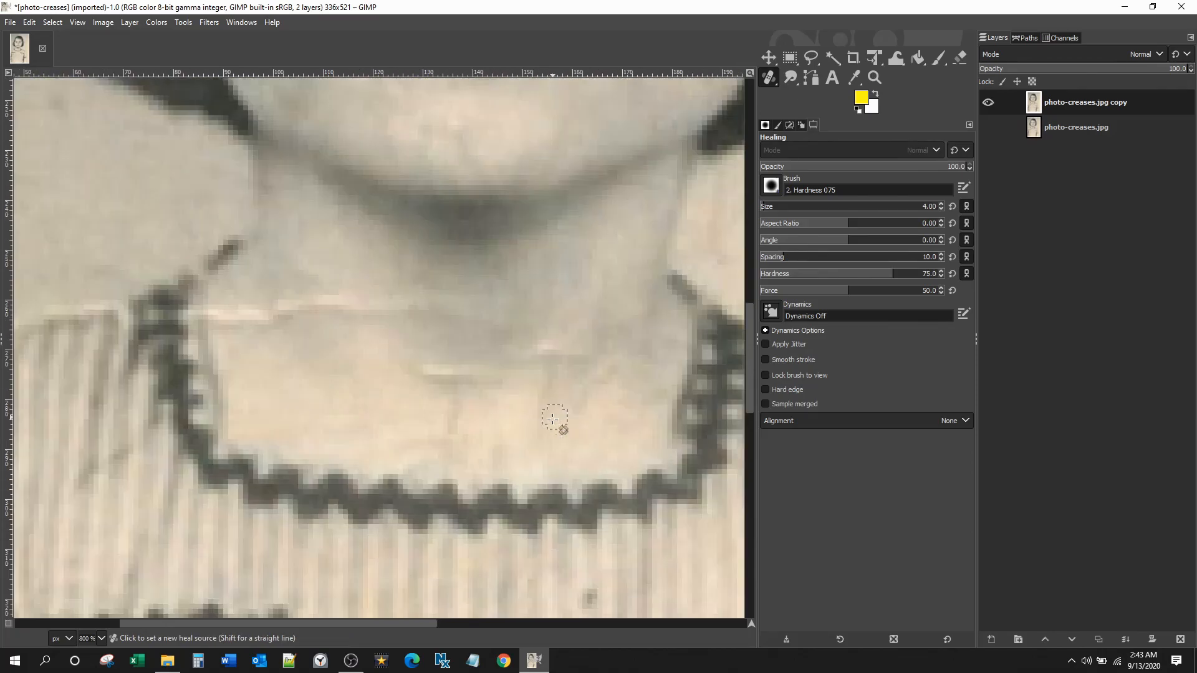
{"action": "scroll", "coordinate": [553, 419], "scroll_direction": "down", "scroll_amount": 8}
{"action": "scroll", "coordinate": [552, 412], "scroll_direction": "up", "scroll_amount": 6}
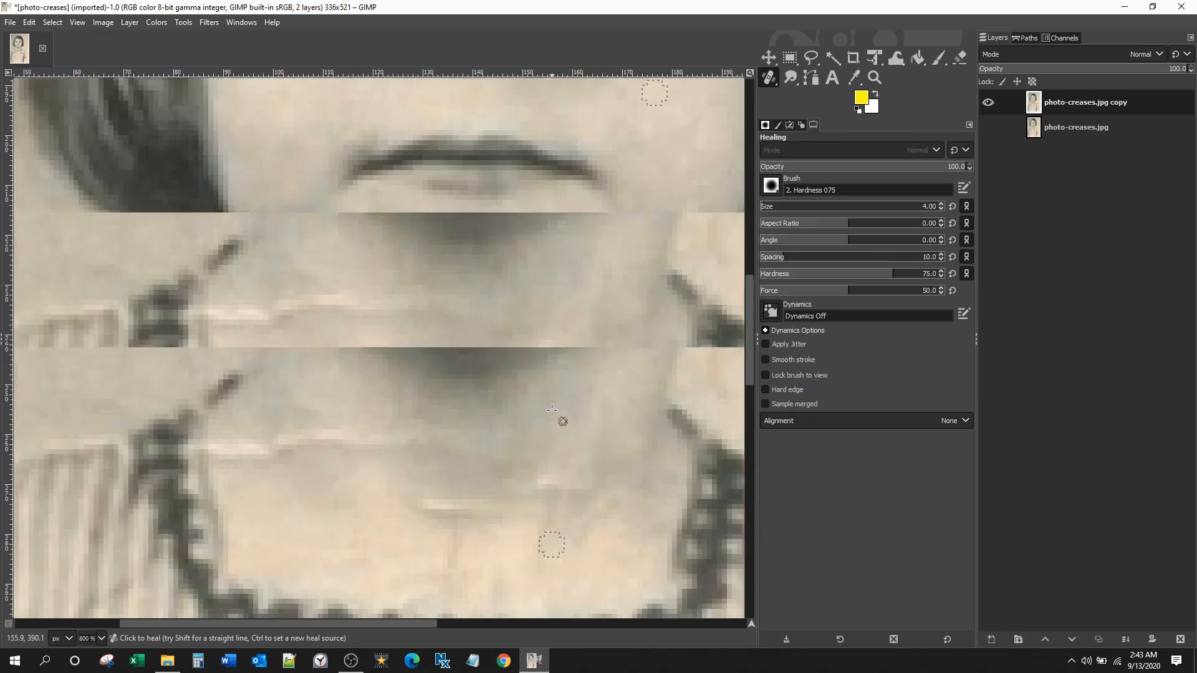
{"action": "scroll", "coordinate": [552, 410], "scroll_direction": "up", "scroll_amount": 3}
{"action": "scroll", "coordinate": [561, 424], "scroll_direction": "down", "scroll_amount": 5}
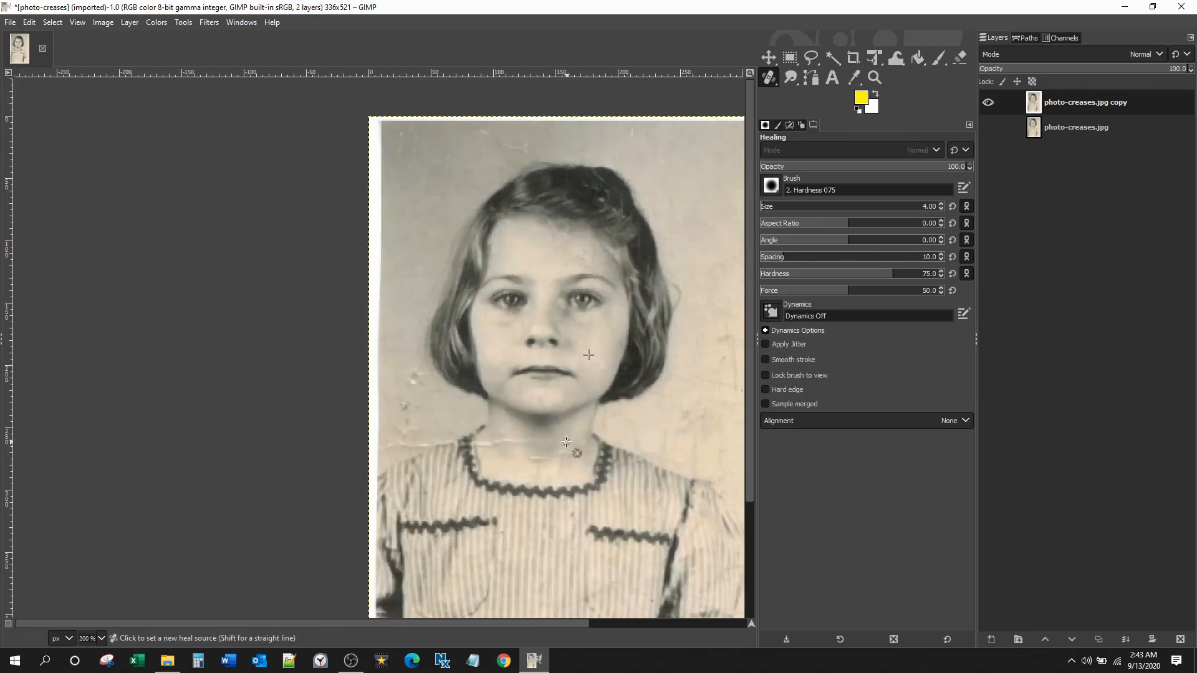
{"action": "scroll", "coordinate": [566, 442], "scroll_direction": "down", "scroll_amount": 1}
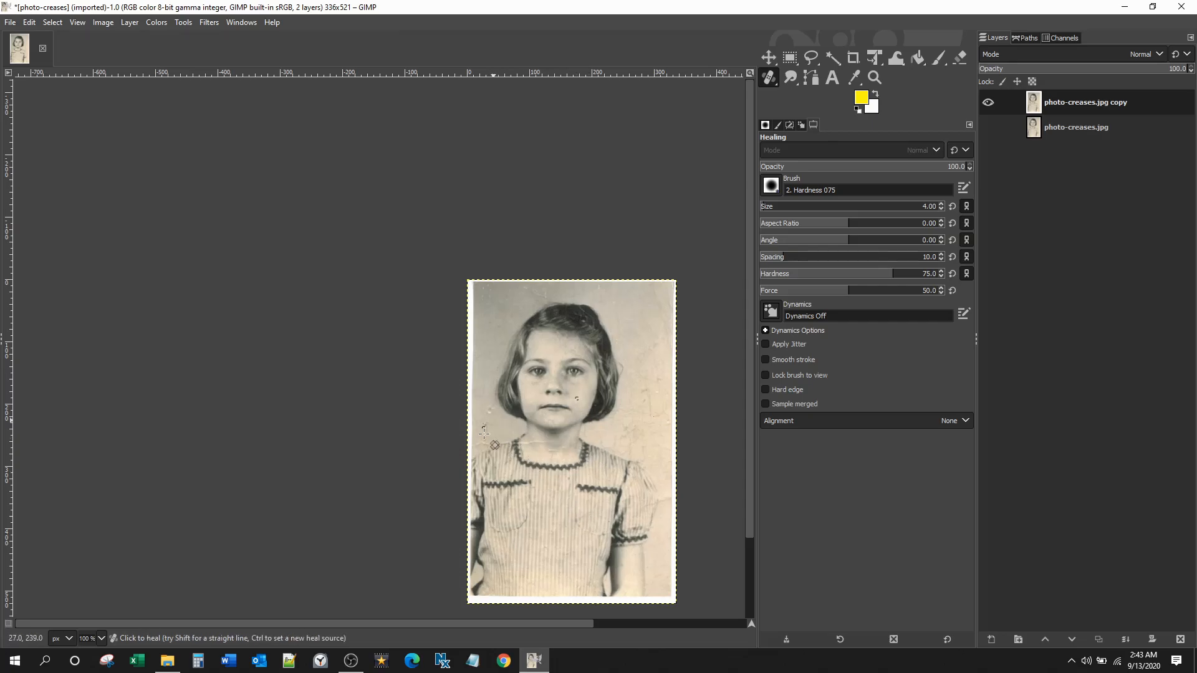
{"action": "scroll", "coordinate": [549, 451], "scroll_direction": "up", "scroll_amount": 4}
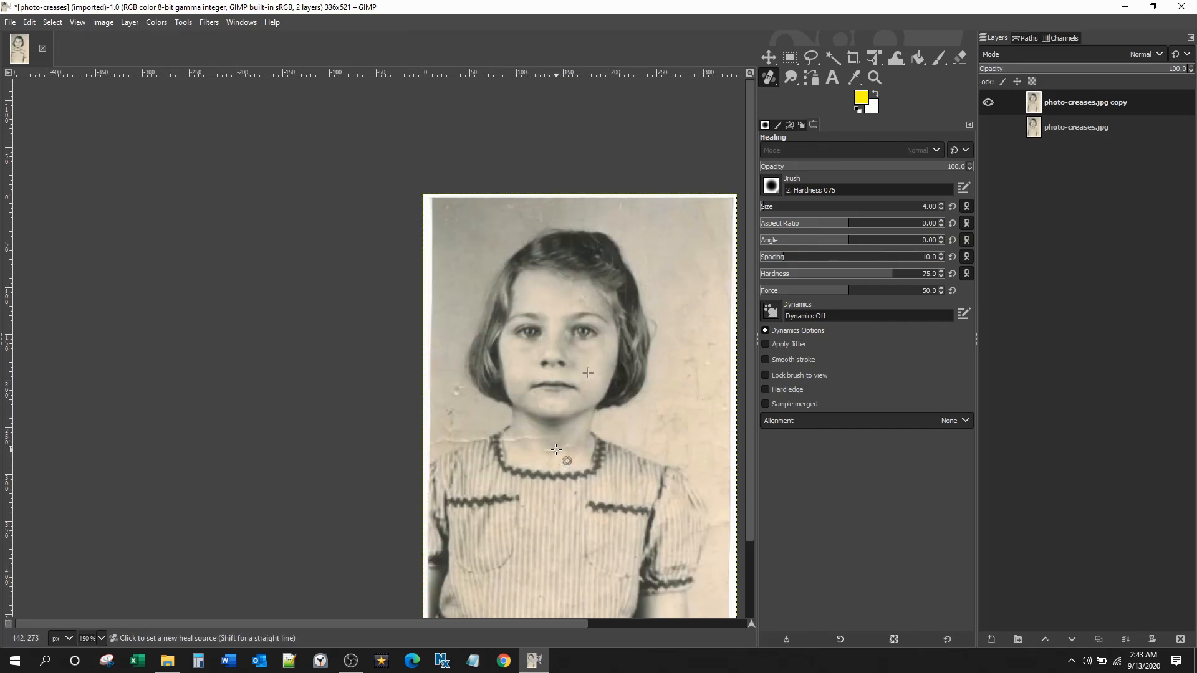
{"action": "scroll", "coordinate": [559, 452], "scroll_direction": "up", "scroll_amount": 5}
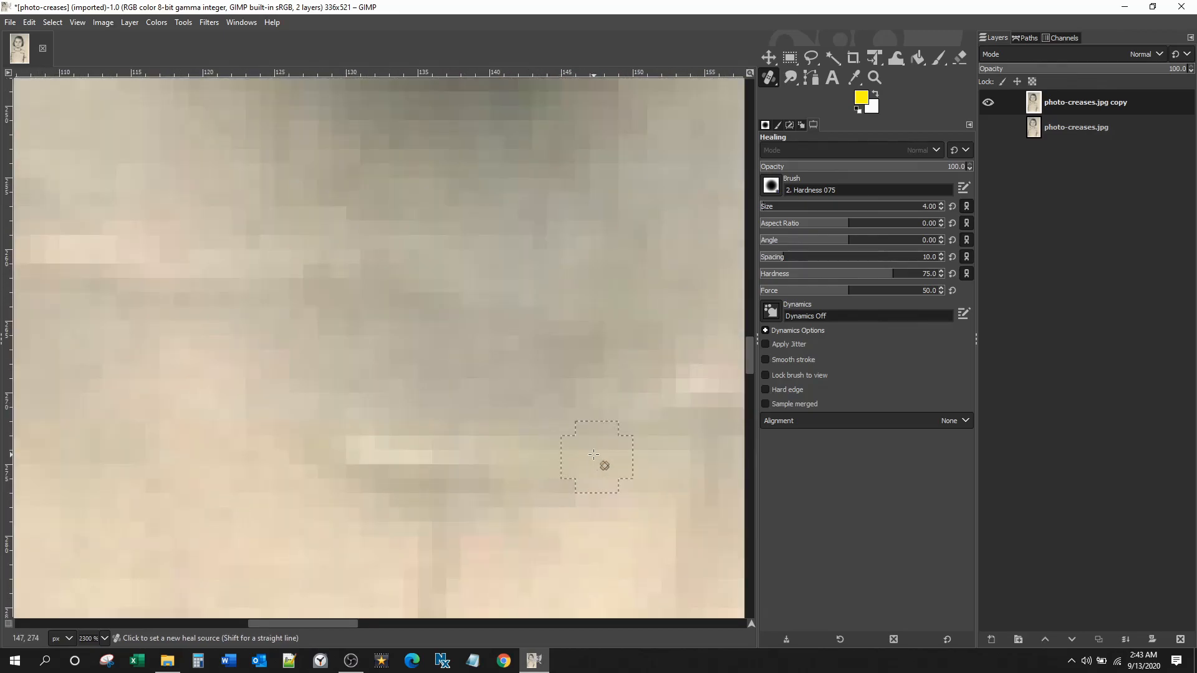
{"action": "scroll", "coordinate": [594, 454], "scroll_direction": "down", "scroll_amount": 4}
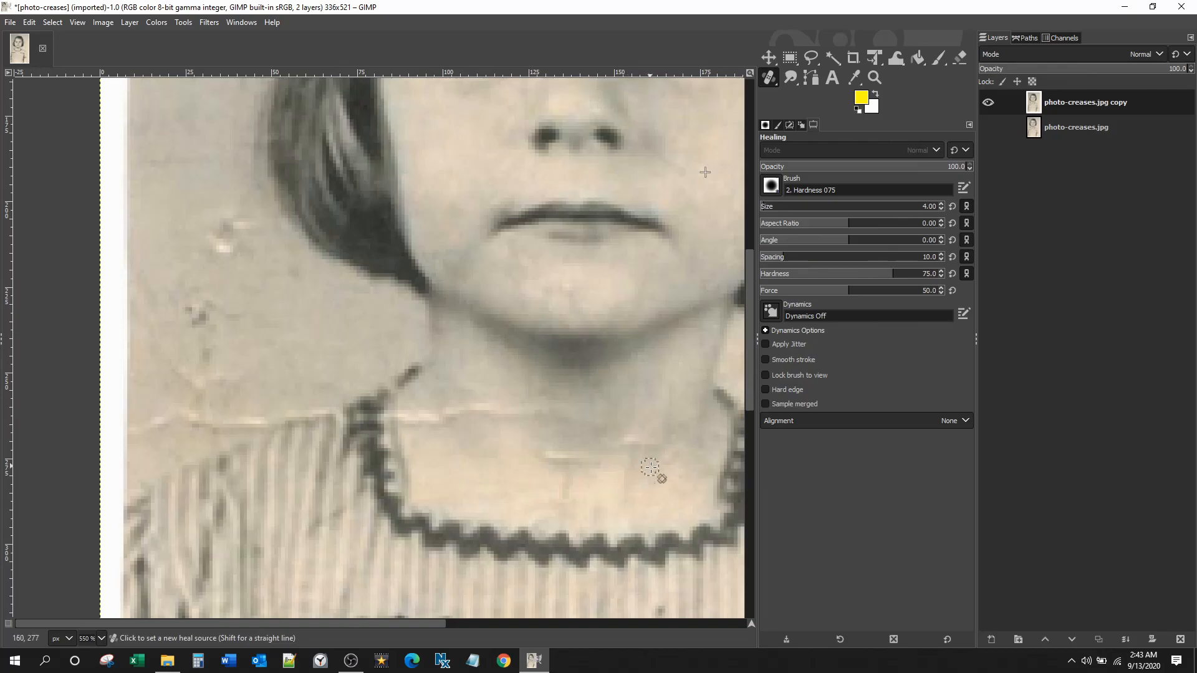
{"action": "scroll", "coordinate": [664, 480], "scroll_direction": "down", "scroll_amount": 1}
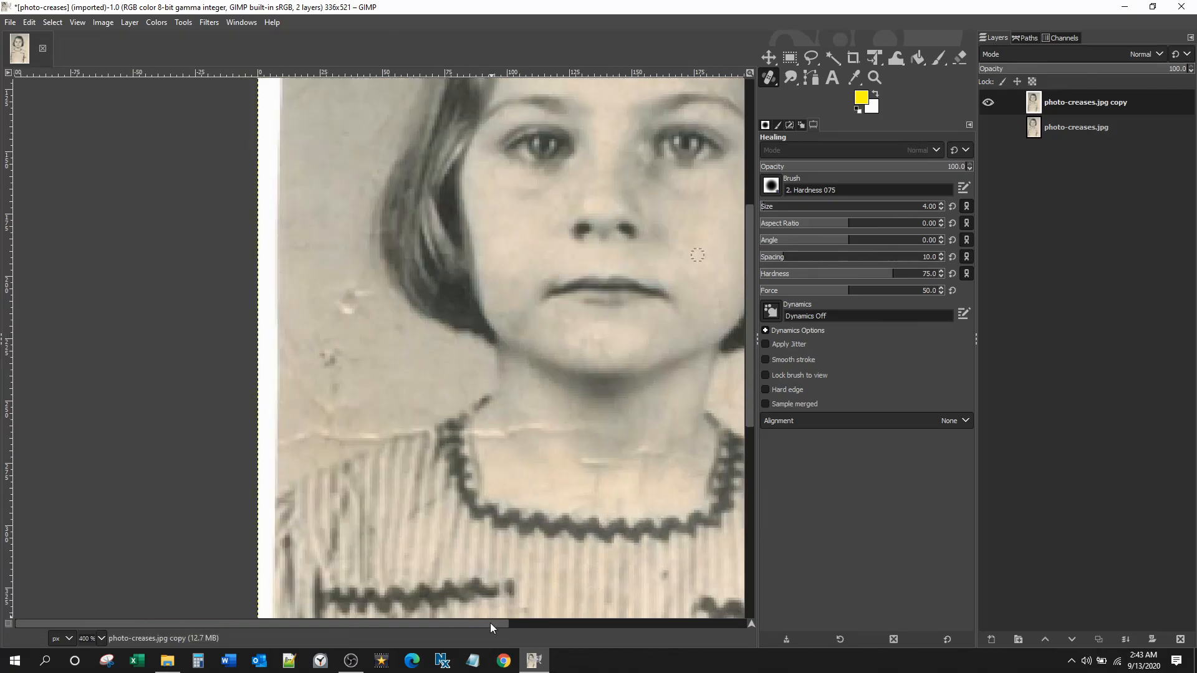
- Heal the short bright creases across the centre of the lower neck, sampling clean skin just above them
{"action": "left_click_drag", "start_coordinate": [491, 623], "coordinate": [523, 621]}
{"action": "scroll", "coordinate": [473, 479], "scroll_direction": "up", "scroll_amount": 2}
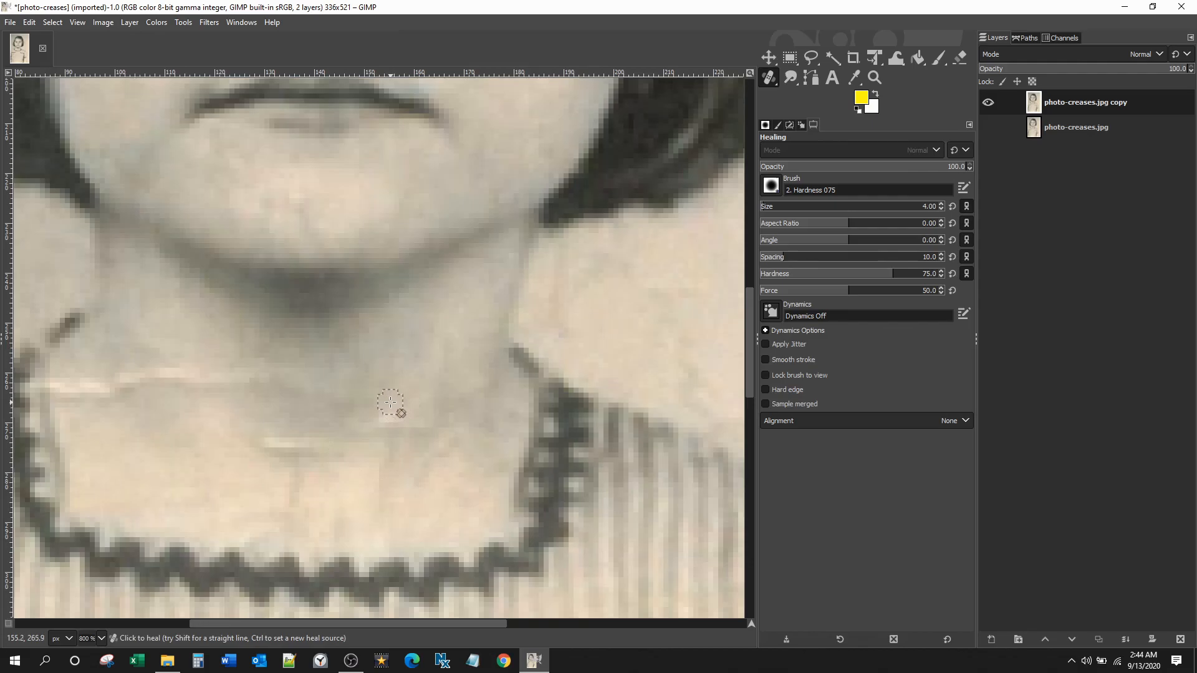
{"action": "left_click", "coordinate": [387, 398], "text": "ctrl"}
{"action": "left_click_drag", "start_coordinate": [340, 444], "coordinate": [278, 442]}
{"action": "left_click", "coordinate": [286, 420], "text": "ctrl"}
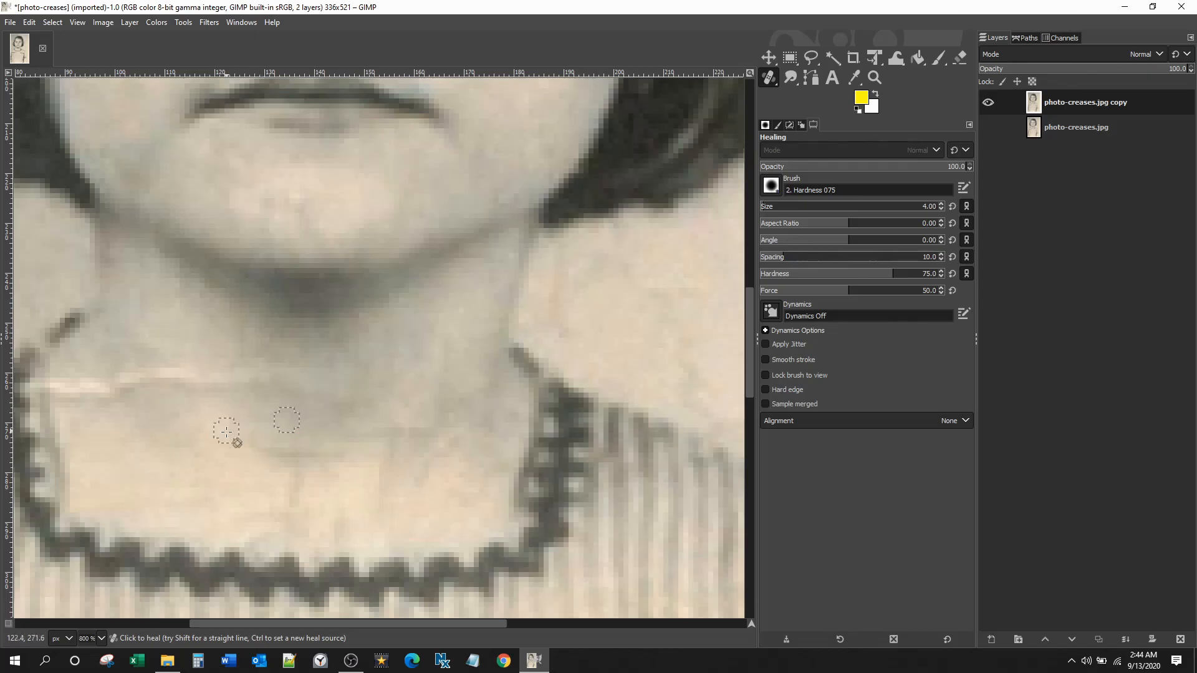
- Heal the bright horizontal crease across the neck on the photo's left side, resampling skin above and below it along the way
{"action": "scroll", "coordinate": [226, 432], "scroll_direction": "down", "scroll_amount": 3}
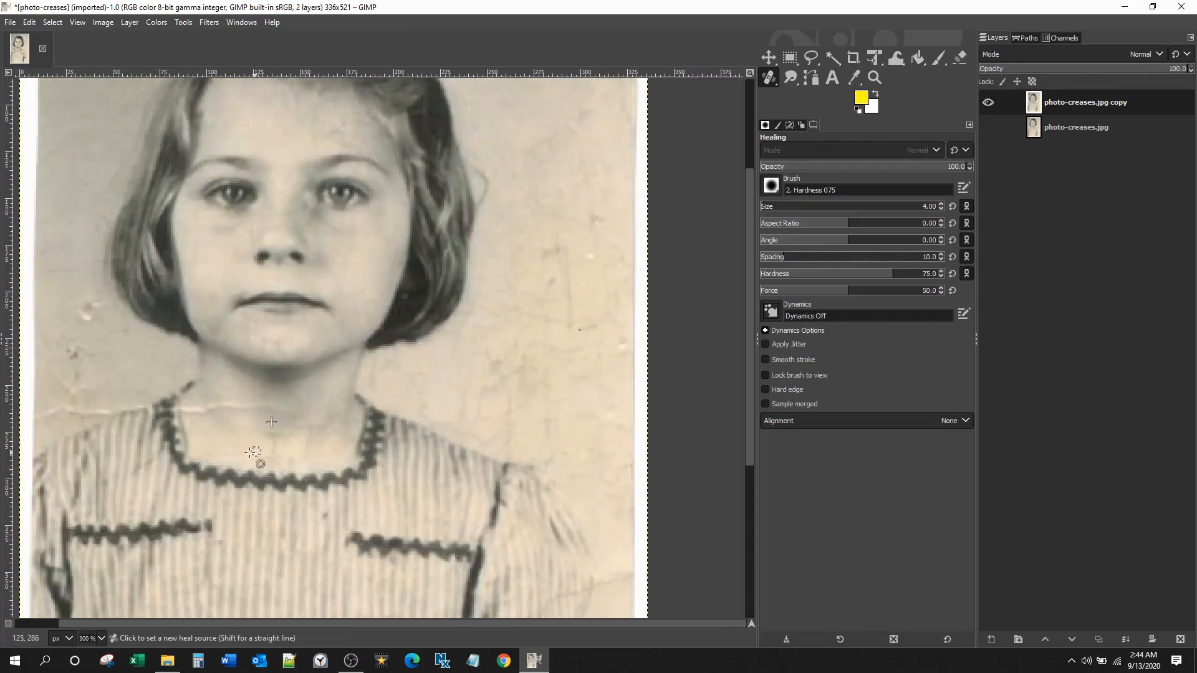
{"action": "scroll", "coordinate": [255, 452], "scroll_direction": "up", "scroll_amount": 3}
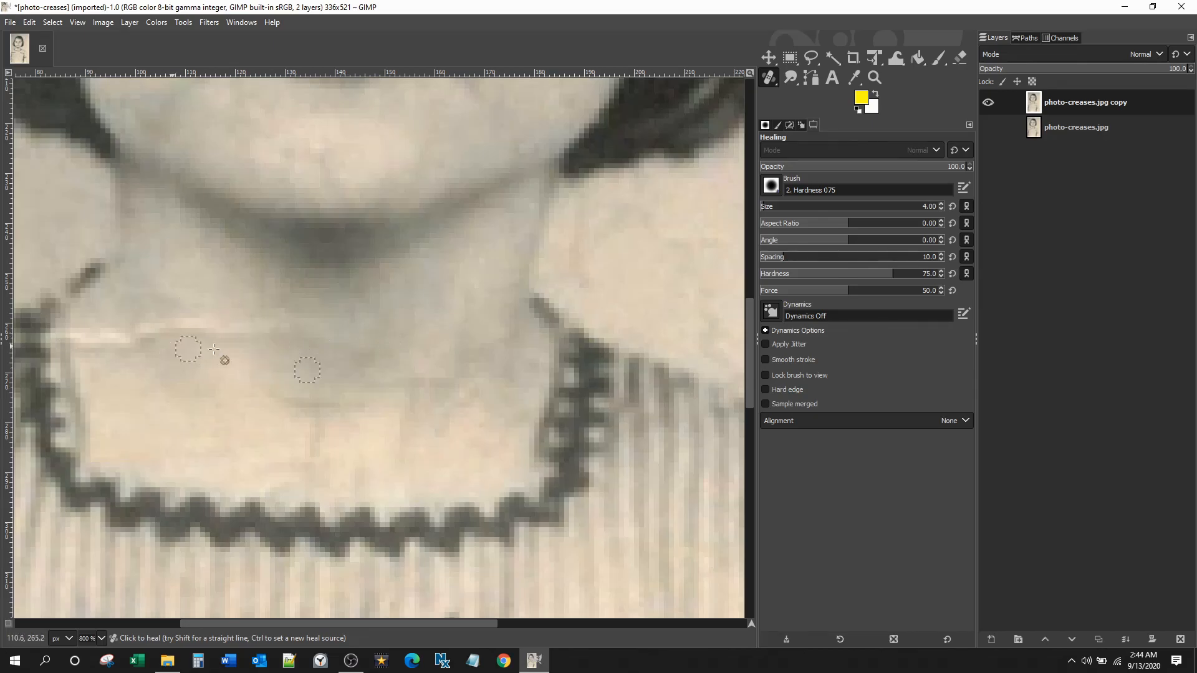
{"action": "left_click", "coordinate": [262, 302], "text": "ctrl"}
{"action": "left_click", "coordinate": [238, 301], "text": "ctrl"}
{"action": "left_click", "coordinate": [238, 310], "text": "ctrl"}
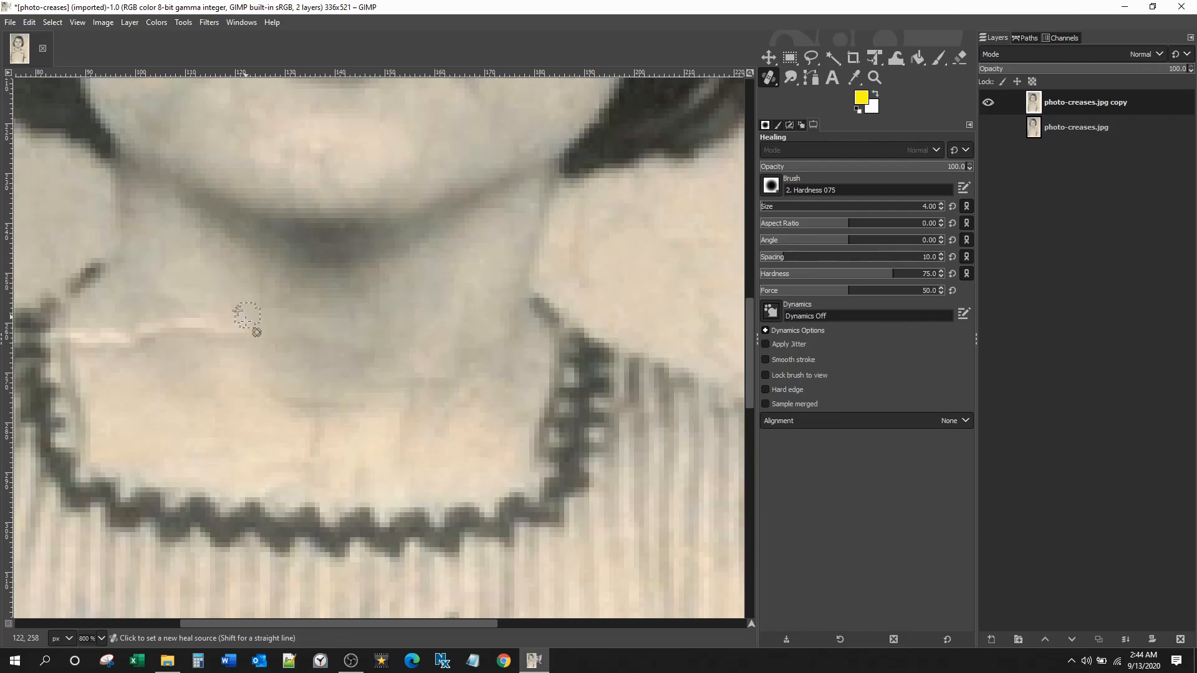
{"action": "left_click", "coordinate": [217, 302], "text": "ctrl"}
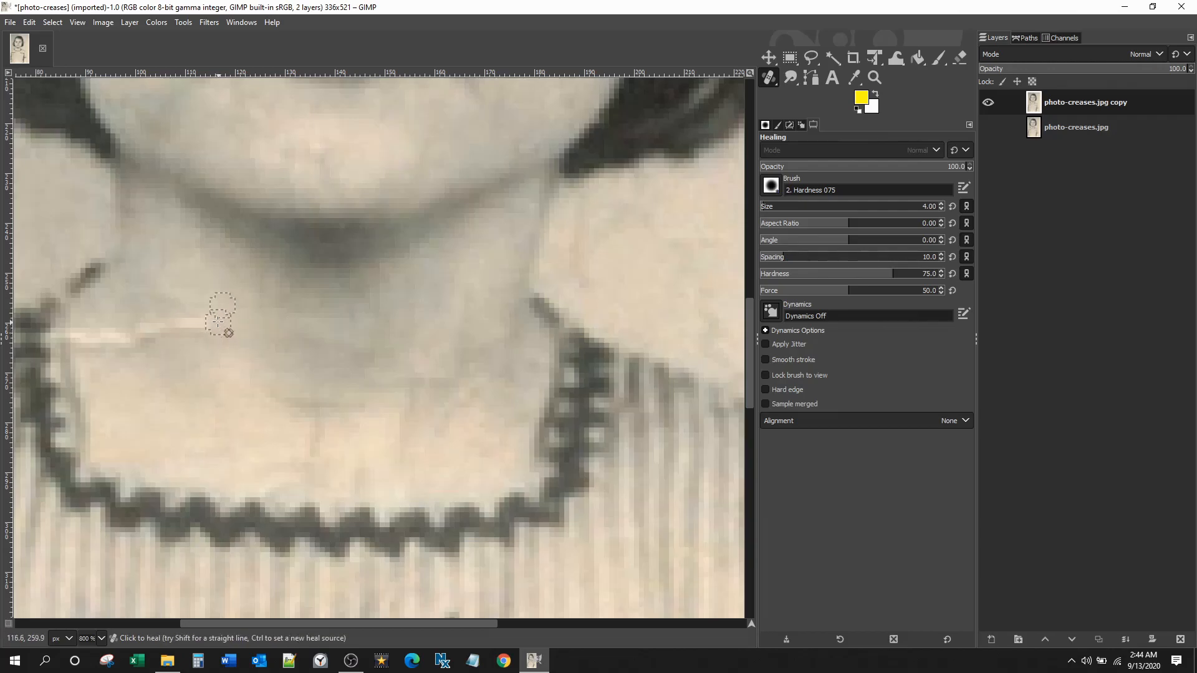
{"action": "left_click", "coordinate": [197, 300], "text": "ctrl"}
{"action": "left_click", "coordinate": [197, 343], "text": "ctrl"}
{"action": "left_click", "coordinate": [173, 346], "text": "ctrl"}
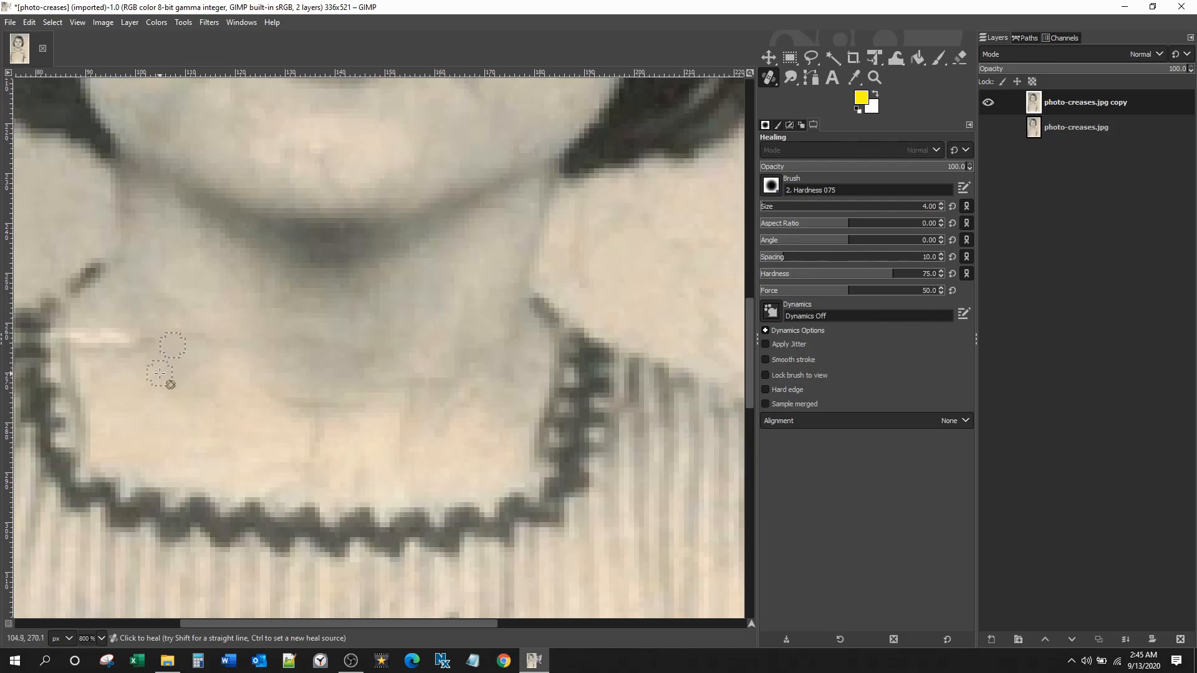
- Heal the bright end of the neck crease beside the collar trim on the photo's left side, sampling adjacent clean skin
{"action": "left_click", "coordinate": [133, 385], "text": "ctrl"}
{"action": "left_click", "coordinate": [122, 371], "text": "ctrl"}
{"action": "left_click", "coordinate": [113, 315], "text": "ctrl"}
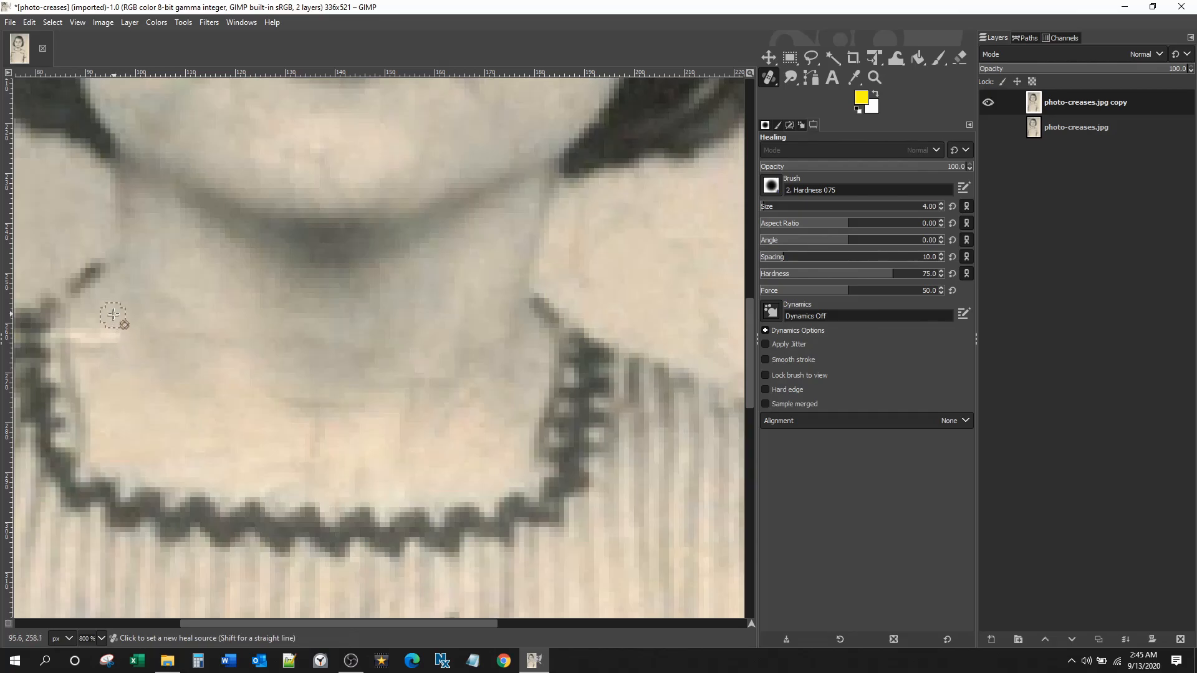
{"action": "left_click", "coordinate": [117, 343]}
{"action": "left_click_drag", "start_coordinate": [125, 329], "coordinate": [169, 326]}
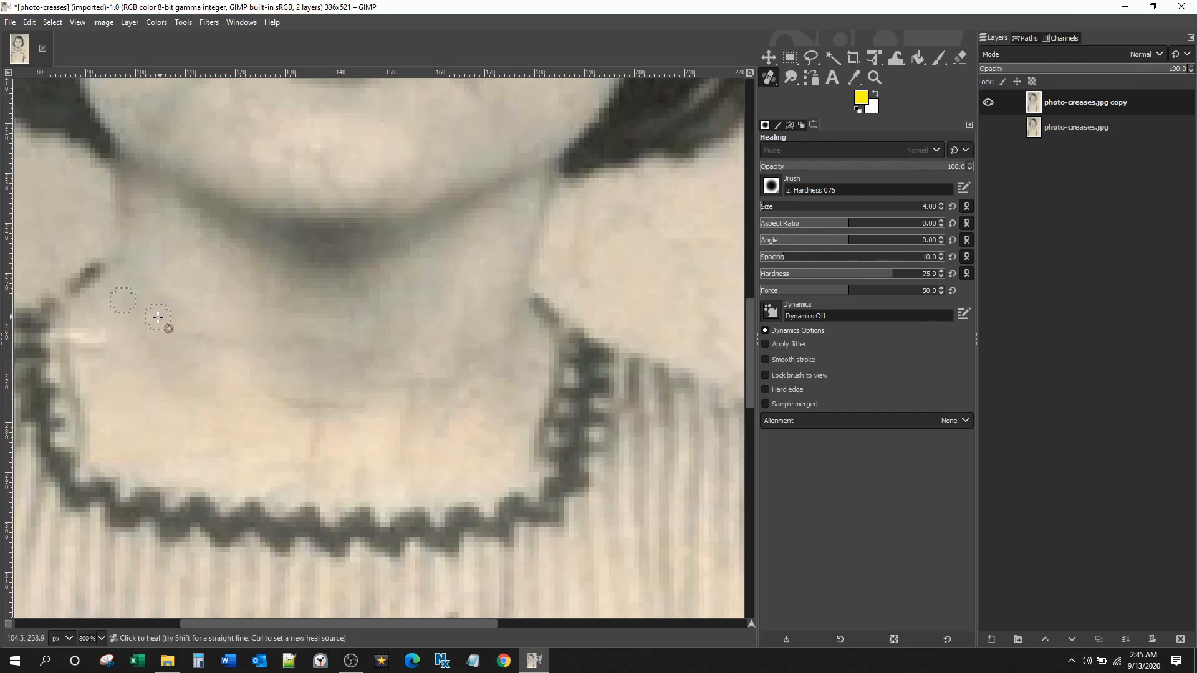
{"action": "left_click", "coordinate": [93, 314], "text": "ctrl"}
{"action": "key", "text": "ctrl"}
{"action": "left_click", "coordinate": [94, 374], "text": "ctrl"}
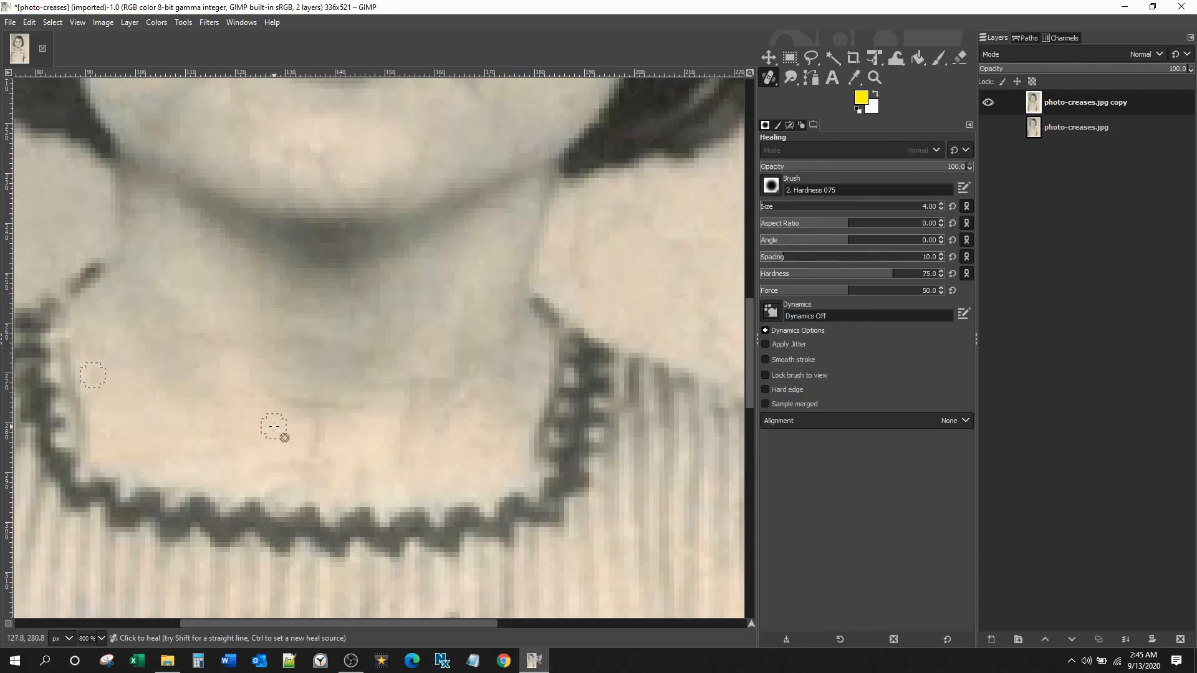
- Heal the faint vertical crease in the centre of the skin above the neckline, sampling clean skin beside it
{"action": "key", "text": "ctrl"}
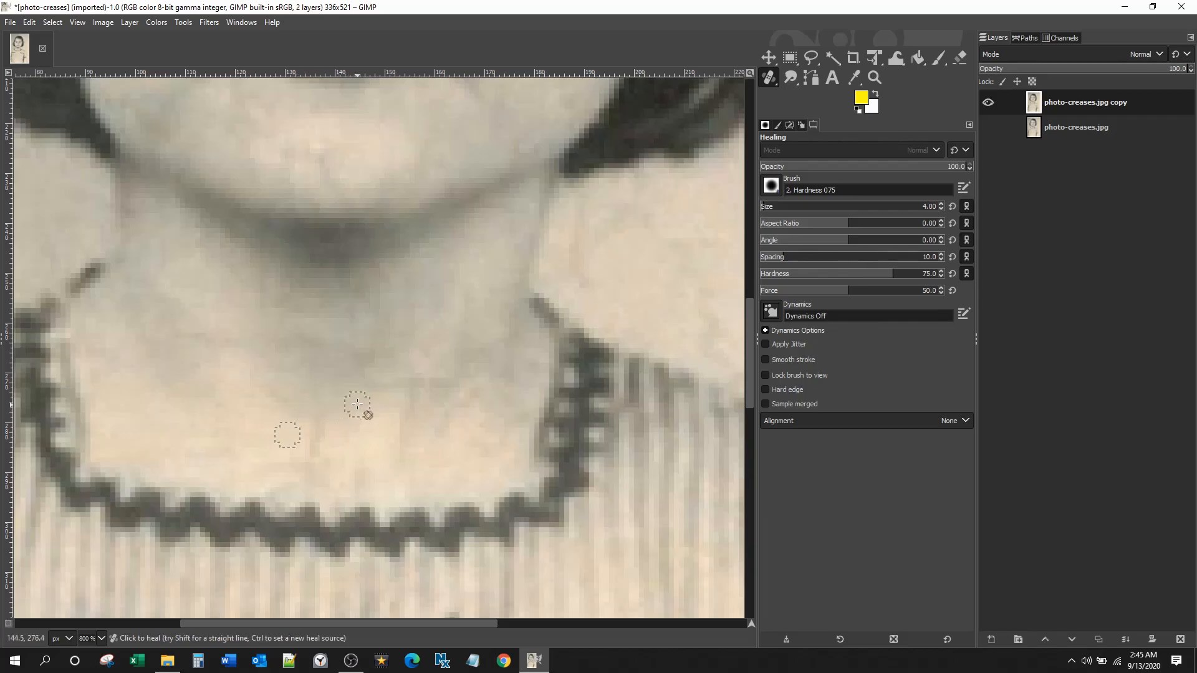
{"action": "left_click", "coordinate": [282, 445], "text": "ctrl"}
{"action": "key", "text": "ctrl"}
{"action": "left_click", "coordinate": [283, 440], "text": "ctrl"}
{"action": "key", "text": "ctrl"}
- Heal the faint crease lines right of centre between the neck and the collar trim, sampling the skin beside them
{"action": "left_click", "coordinate": [383, 436], "text": "ctrl"}
{"action": "mouse_move", "coordinate": [407, 424]}
{"action": "left_mouse_down"}
{"action": "mouse_move", "coordinate": [406, 436]}
{"action": "mouse_move", "coordinate": [412, 419]}
{"action": "mouse_move", "coordinate": [434, 424]}
{"action": "left_mouse_up"}
{"action": "left_click", "coordinate": [393, 430], "text": "ctrl"}
{"action": "left_click_drag", "start_coordinate": [422, 428], "coordinate": [441, 419]}
- Heal the remaining faint marks on the skin just above the middle of the collar trim, sampling adjacent clean skin
{"action": "scroll", "coordinate": [437, 439], "scroll_direction": "down", "scroll_amount": 4}
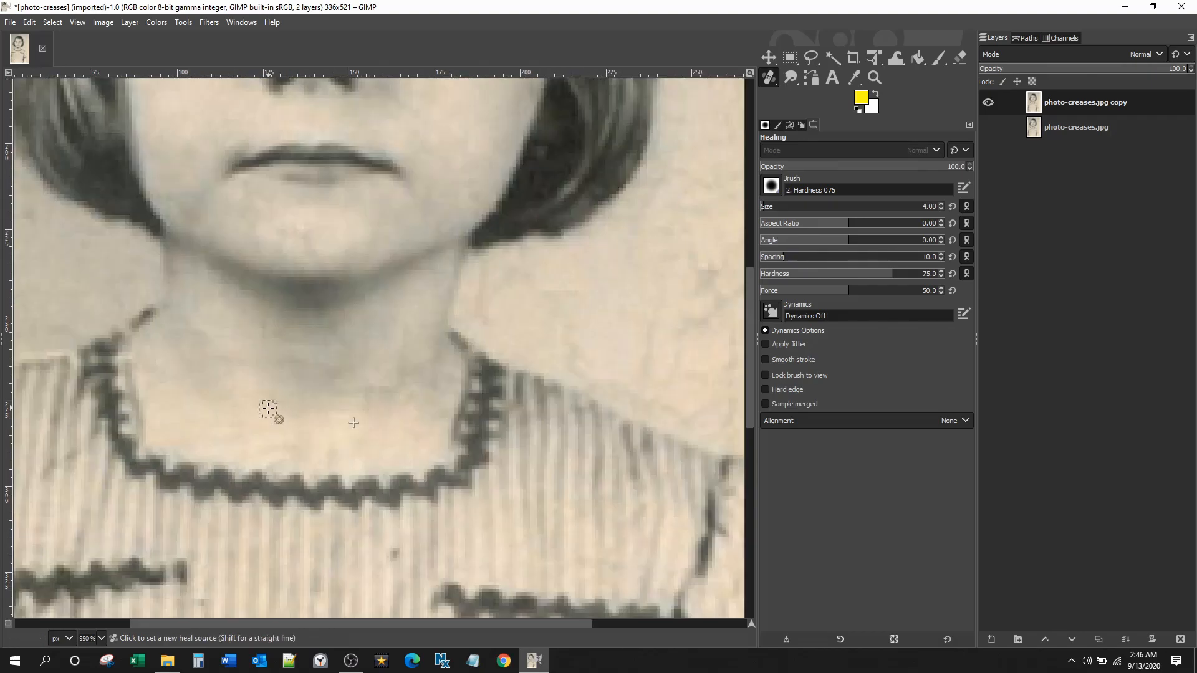
{"action": "scroll", "coordinate": [318, 414], "scroll_direction": "down", "scroll_amount": 1}
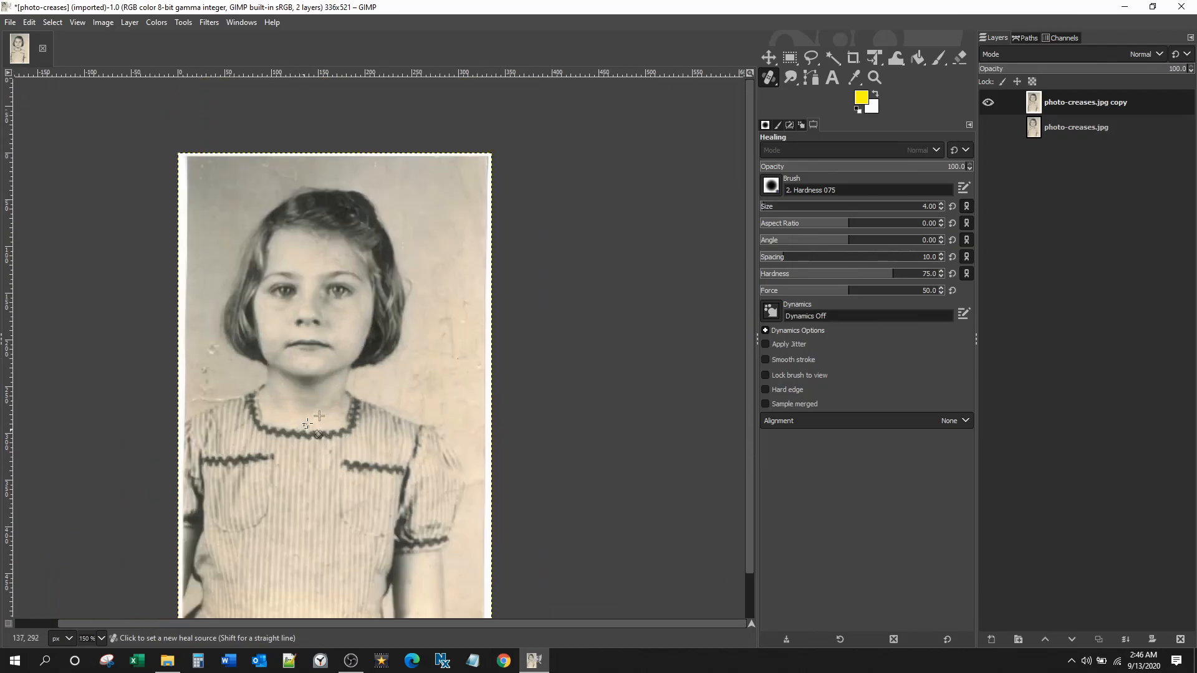
{"action": "scroll", "coordinate": [297, 427], "scroll_direction": "up", "scroll_amount": 5}
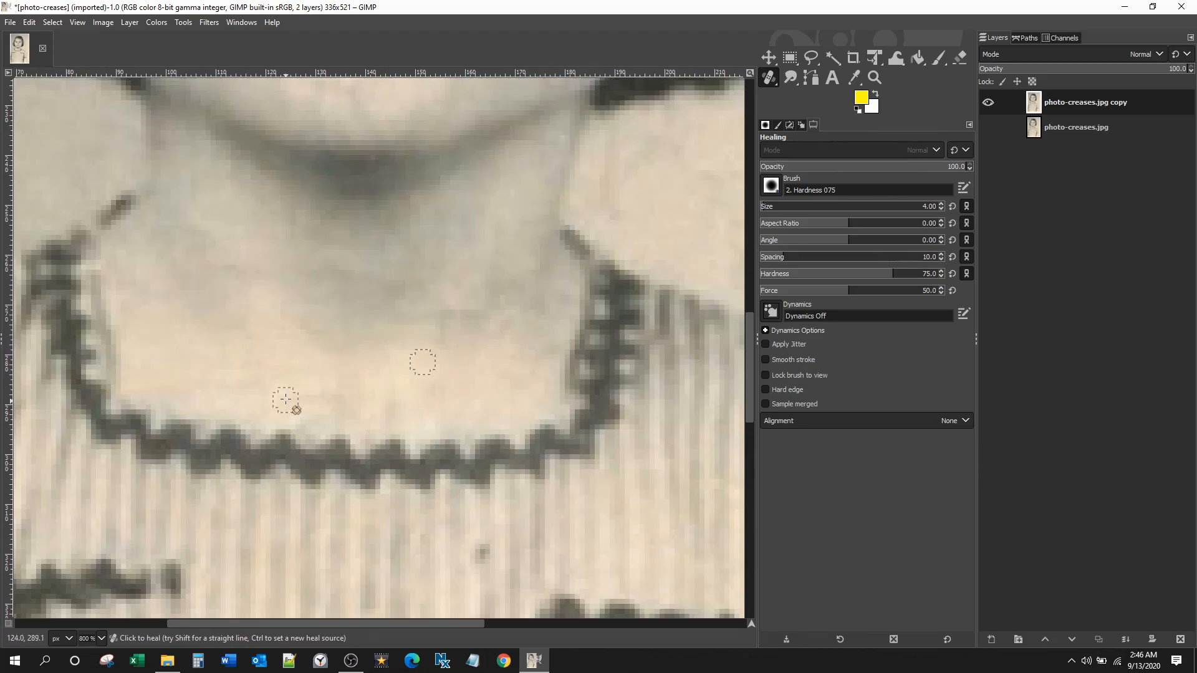
{"action": "left_click", "coordinate": [327, 397], "text": "ctrl"}
{"action": "mouse_move", "coordinate": [348, 381]}
{"action": "left_mouse_down"}
{"action": "mouse_move", "coordinate": [337, 413]}
{"action": "mouse_move", "coordinate": [319, 383]}
{"action": "mouse_move", "coordinate": [339, 383]}
{"action": "mouse_move", "coordinate": [327, 408]}
{"action": "mouse_move", "coordinate": [317, 392]}
{"action": "mouse_move", "coordinate": [348, 381]}
{"action": "mouse_move", "coordinate": [355, 398]}
{"action": "mouse_move", "coordinate": [333, 410]}
{"action": "left_mouse_up"}
{"action": "left_click", "coordinate": [321, 385], "text": "ctrl"}
{"action": "left_click", "coordinate": [316, 391], "text": "ctrl"}
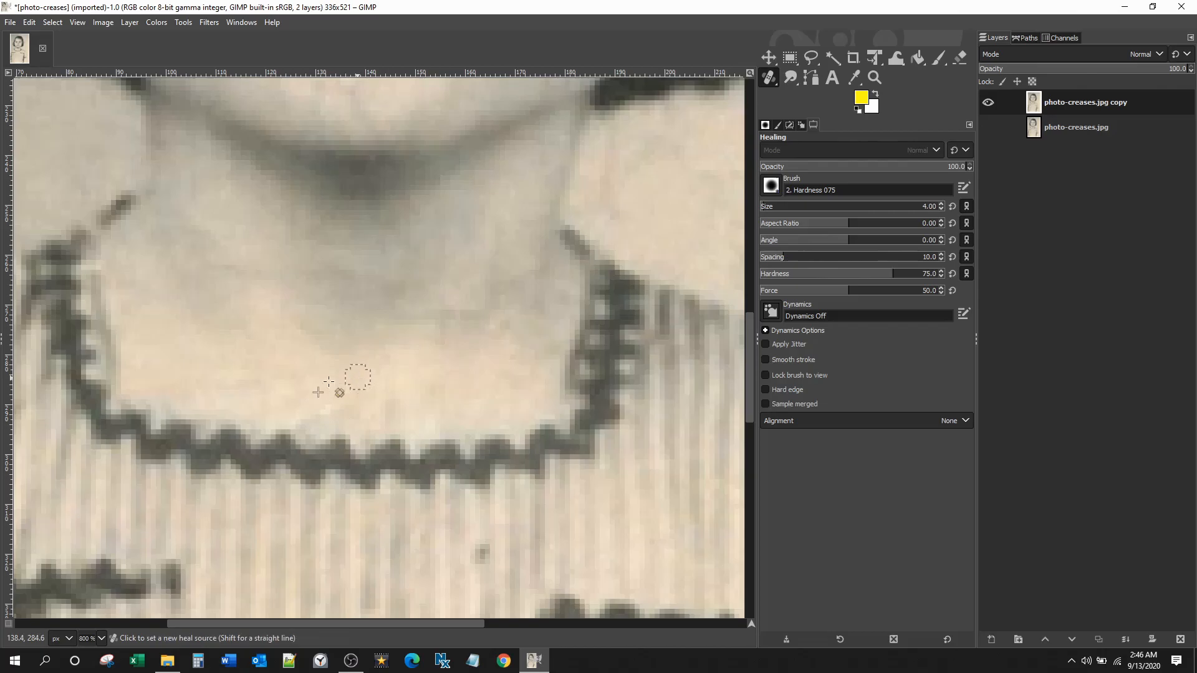
- Heal the crease running along the top of the shoulder on the photo's left side, sampling clean background just above it
{"action": "scroll", "coordinate": [320, 467], "scroll_direction": "down", "scroll_amount": 5}
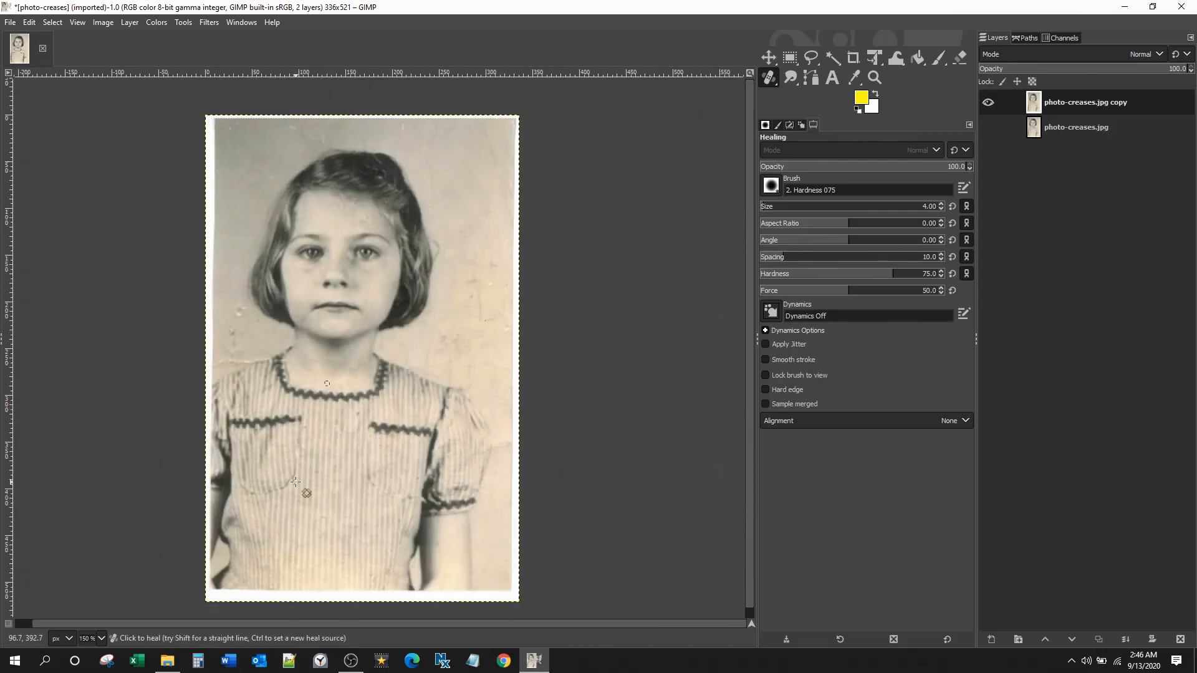
{"action": "scroll", "coordinate": [228, 377], "scroll_direction": "up", "scroll_amount": 1}
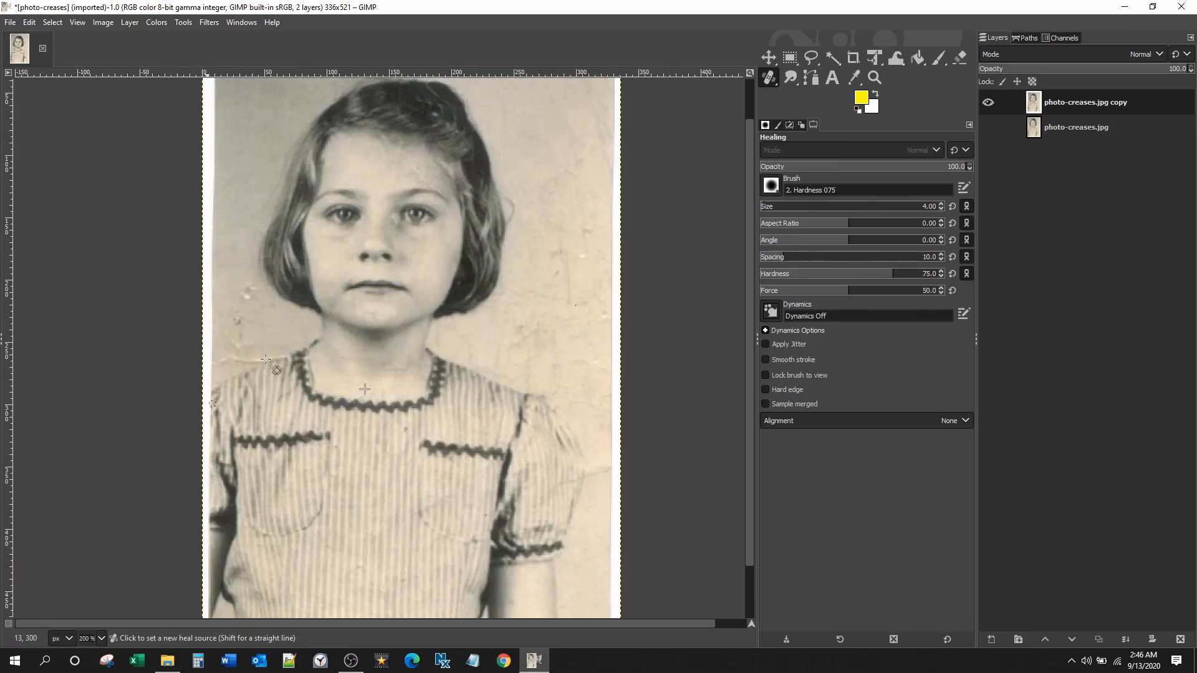
{"action": "scroll", "coordinate": [255, 387], "scroll_direction": "up", "scroll_amount": 3}
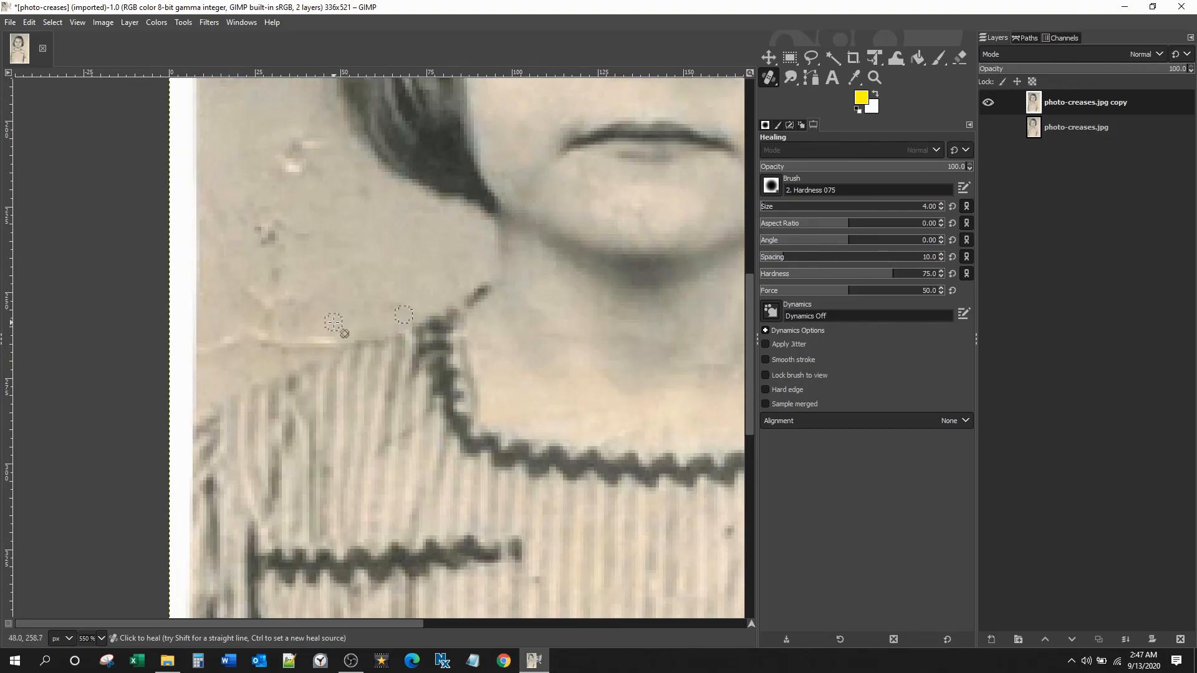
{"action": "left_click", "coordinate": [345, 325], "text": "ctrl"}
{"action": "left_click", "coordinate": [325, 324], "text": "ctrl"}
{"action": "key", "text": "ctrl"}
{"action": "left_click", "coordinate": [205, 332], "text": "ctrl"}
{"action": "left_click", "coordinate": [229, 325], "text": "ctrl"}
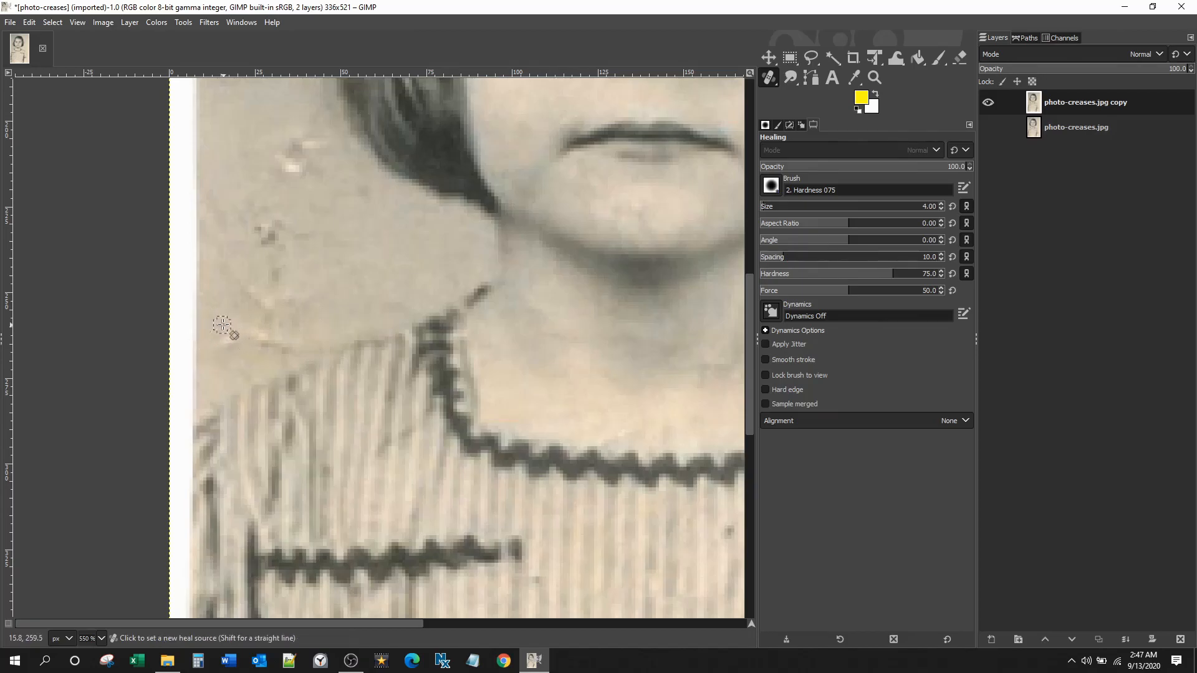
- Heal the remaining outer end of the shoulder crease near the photo's left border, sampling clean background beside it
{"action": "left_click", "coordinate": [232, 336]}
{"action": "left_click_drag", "start_coordinate": [240, 333], "coordinate": [241, 334]}
{"action": "key", "text": "ctrl"}
{"action": "left_click", "coordinate": [249, 357], "text": "ctrl"}
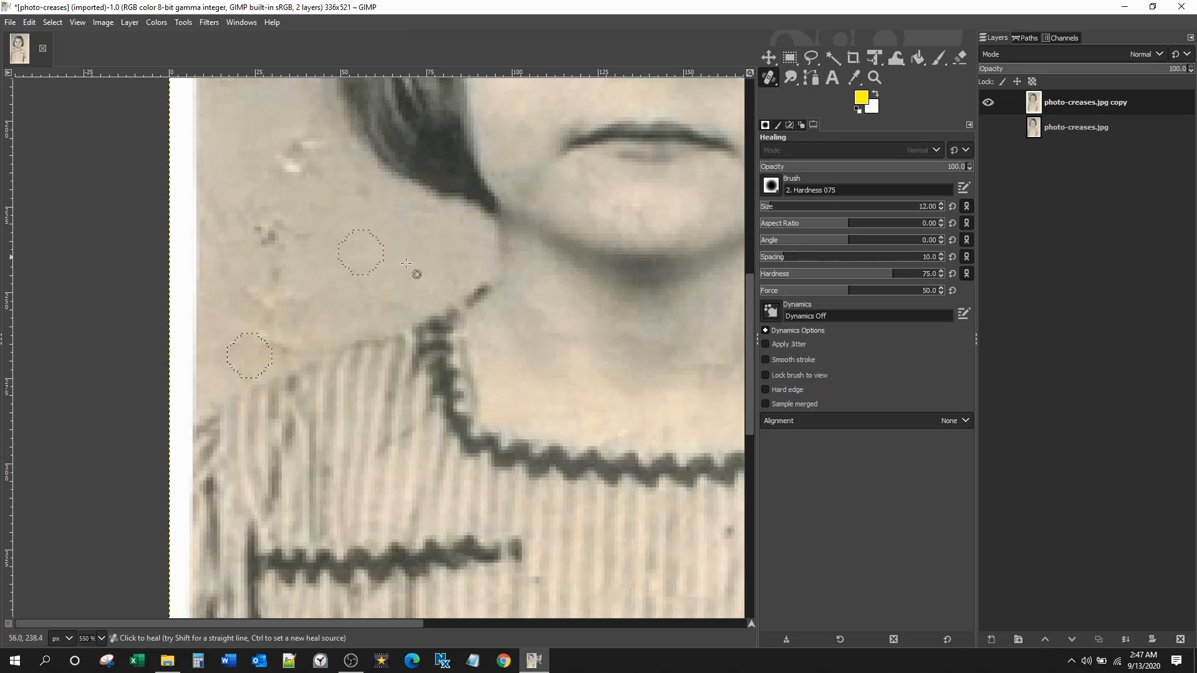
- Heal the stains and white spots in the background between the hair and the photo's left border with brush size 12
{"action": "left_click", "coordinate": [343, 295], "text": "ctrl"}
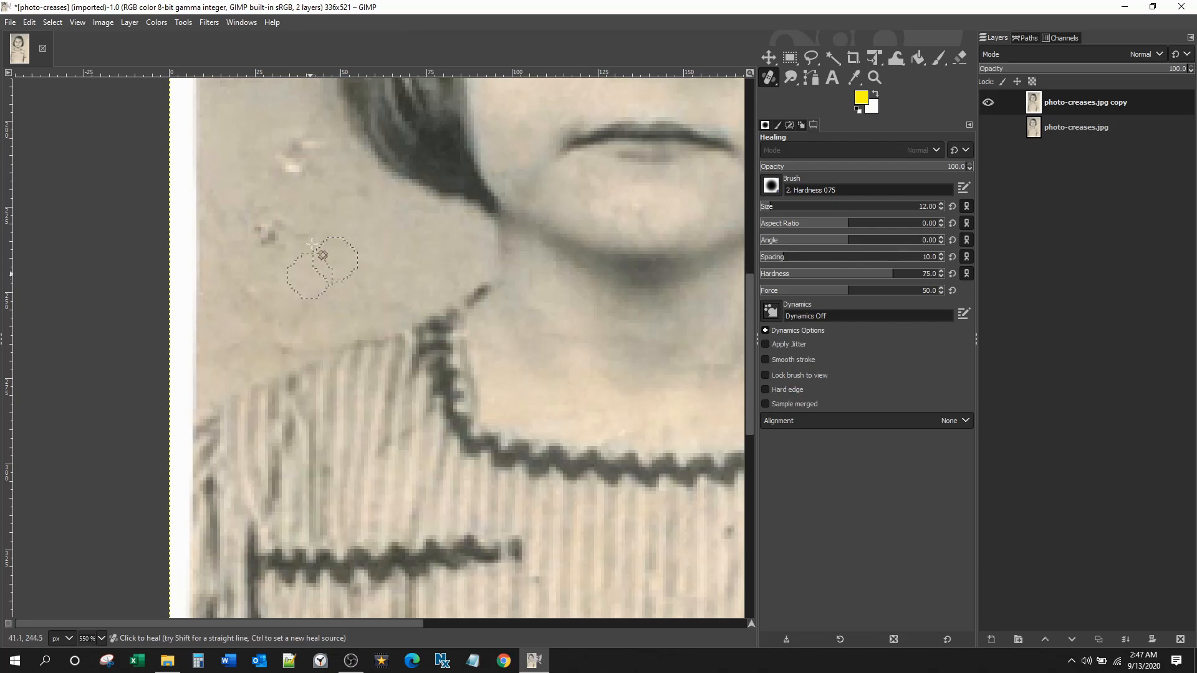
{"action": "left_click", "coordinate": [298, 275], "text": "ctrl"}
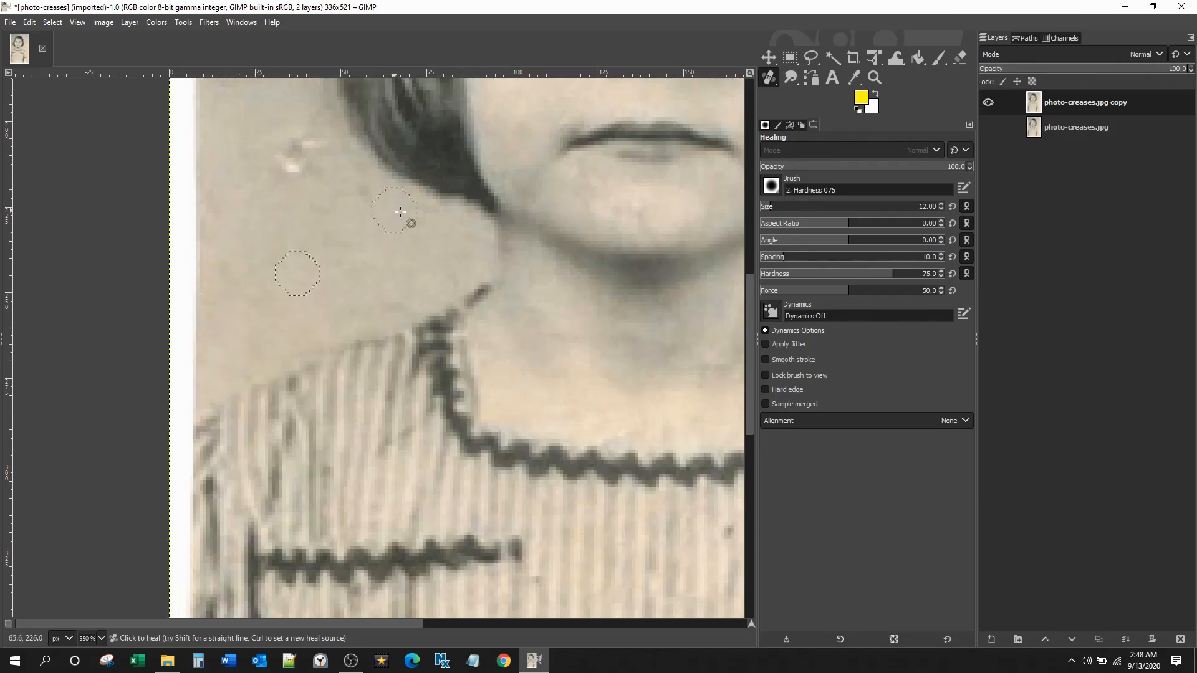
{"action": "left_click", "coordinate": [299, 162]}
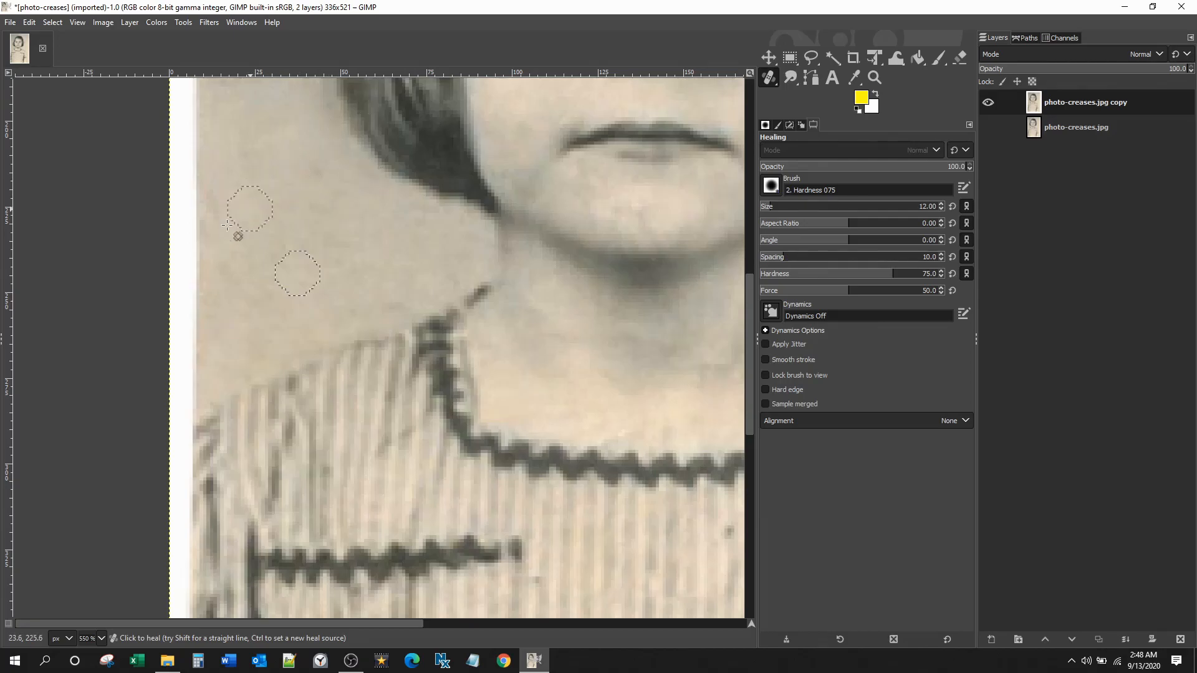
- Heal the marks on the bare arm below the sleeve on the photo's right side, reducing the brush size to 8
{"action": "scroll", "coordinate": [482, 293], "scroll_direction": "down", "scroll_amount": 4}
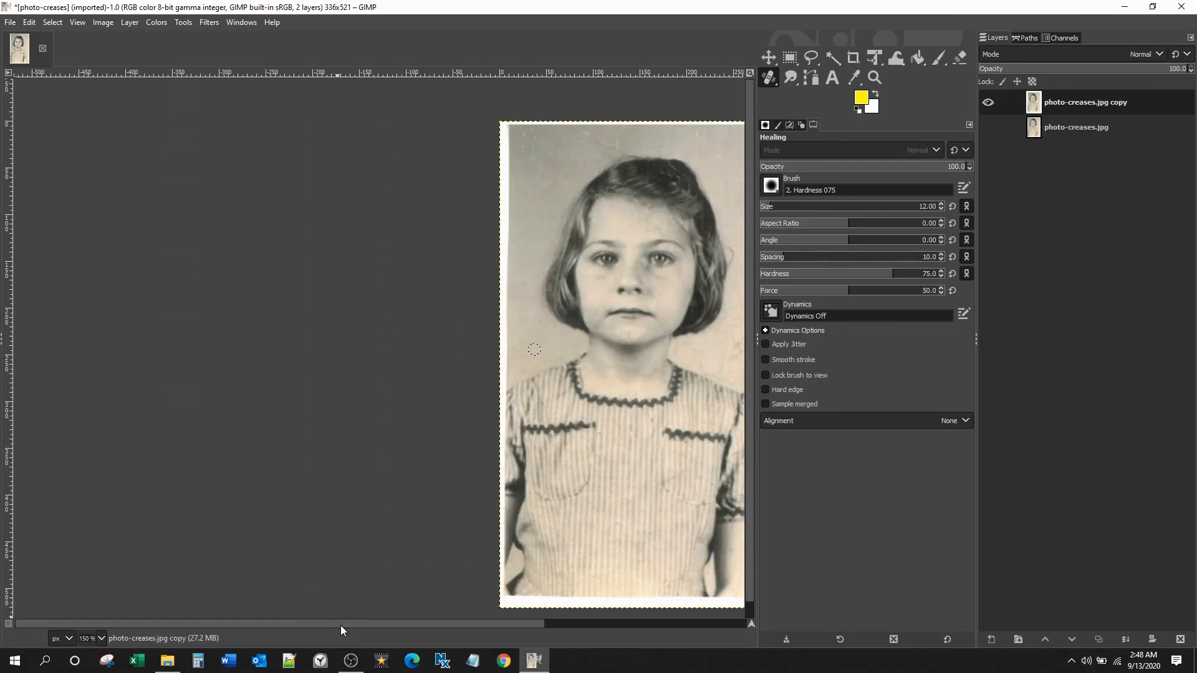
{"action": "left_click_drag", "start_coordinate": [340, 626], "coordinate": [428, 626]}
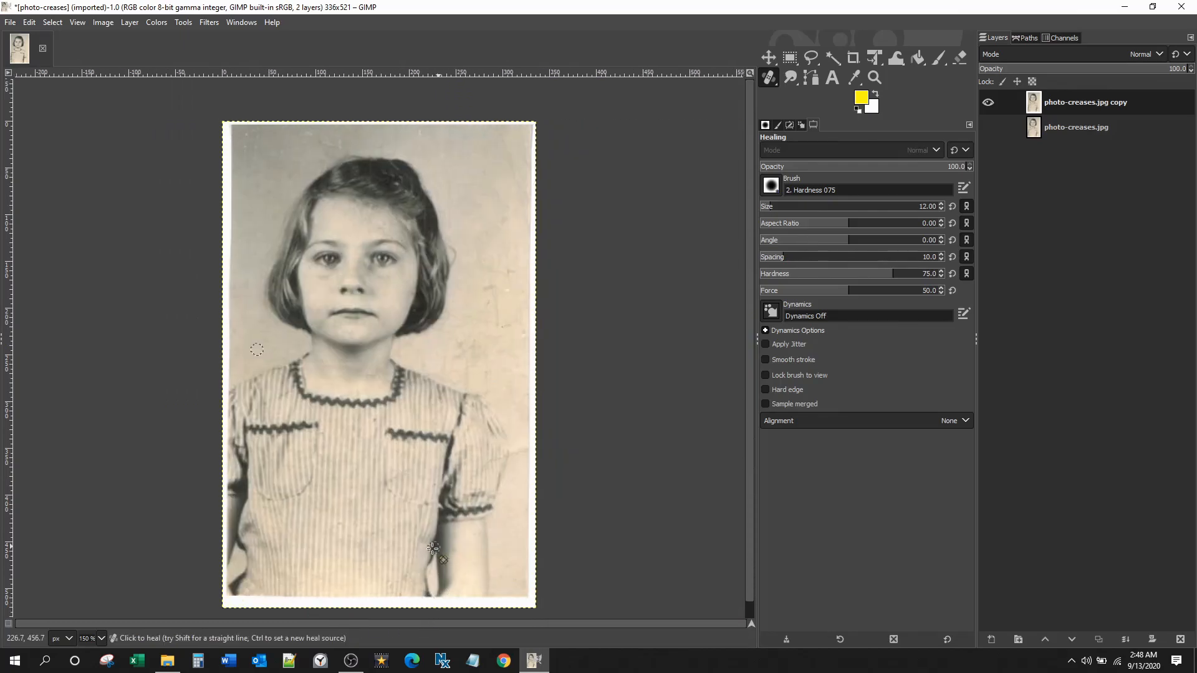
{"action": "scroll", "coordinate": [440, 558], "scroll_direction": "up", "scroll_amount": 3}
{"action": "scroll", "coordinate": [485, 564], "scroll_direction": "down", "scroll_amount": 1}
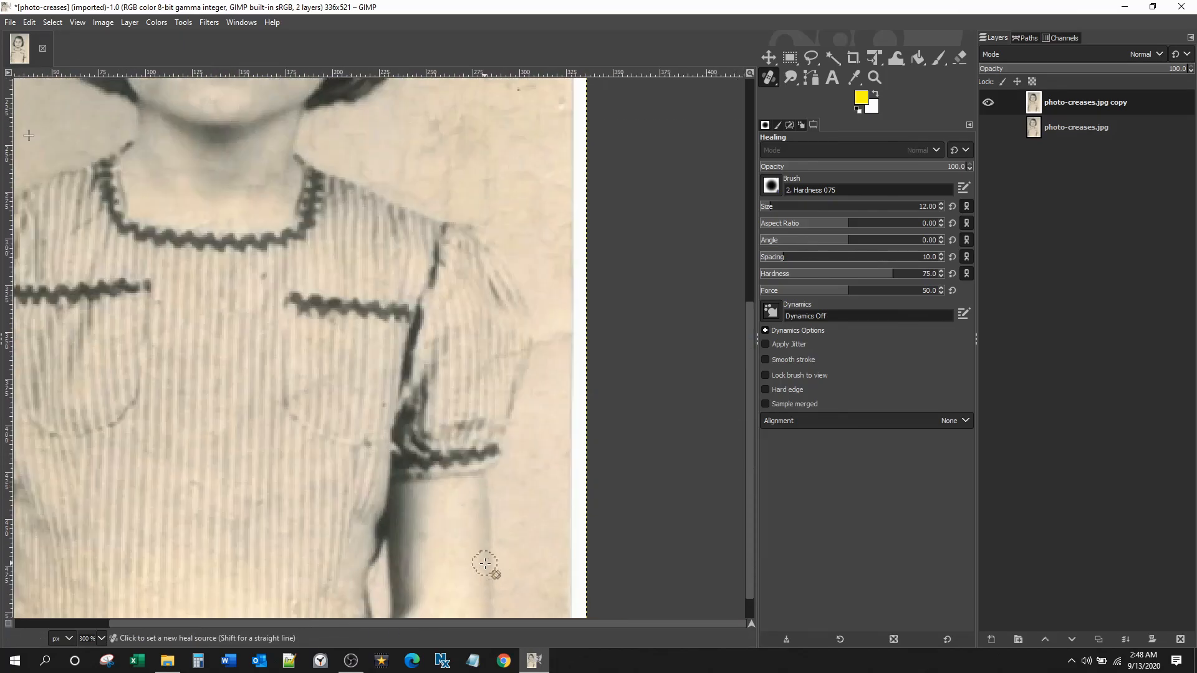
{"action": "scroll", "coordinate": [449, 554], "scroll_direction": "down", "scroll_amount": 2}
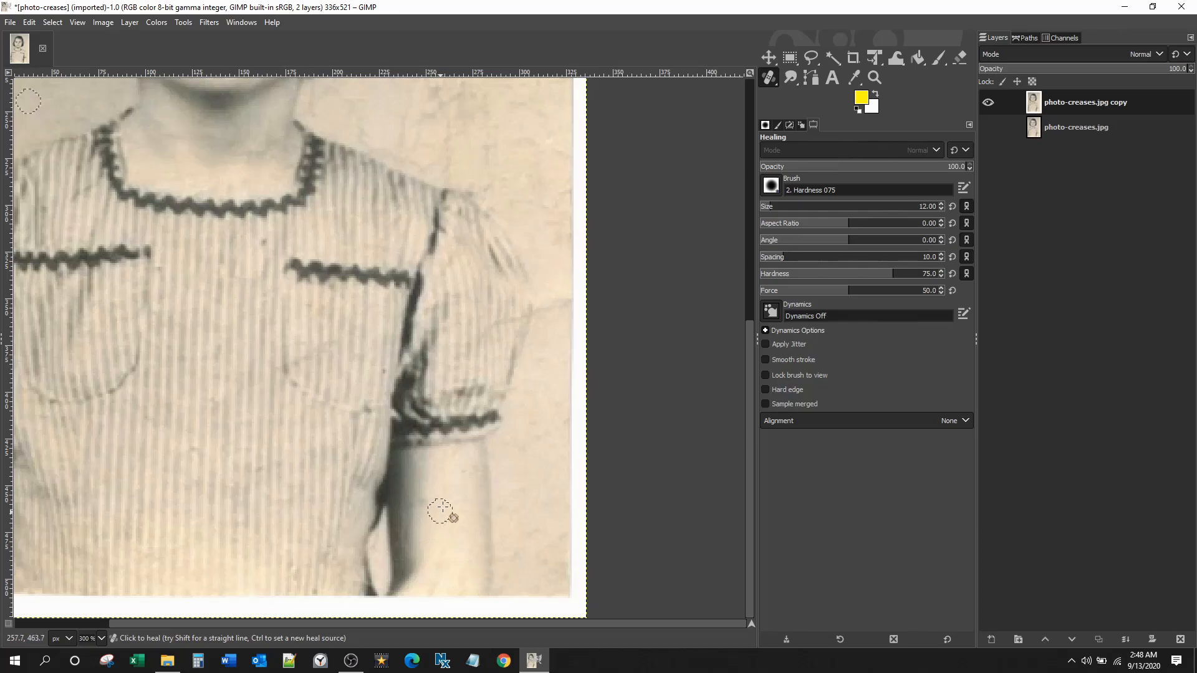
{"action": "left_click", "coordinate": [443, 505], "text": "ctrl"}
{"action": "left_click", "coordinate": [437, 533], "text": "ctrl"}
{"action": "left_click", "coordinate": [939, 208]}
{"action": "left_click", "coordinate": [448, 588], "text": "ctrl"}
{"action": "left_click", "coordinate": [491, 567]}
- Review the whole photo and examine the damaged background on the photo's right side
{"action": "scroll", "coordinate": [177, 312], "scroll_direction": "down", "scroll_amount": 3, "text": "ctrl"}
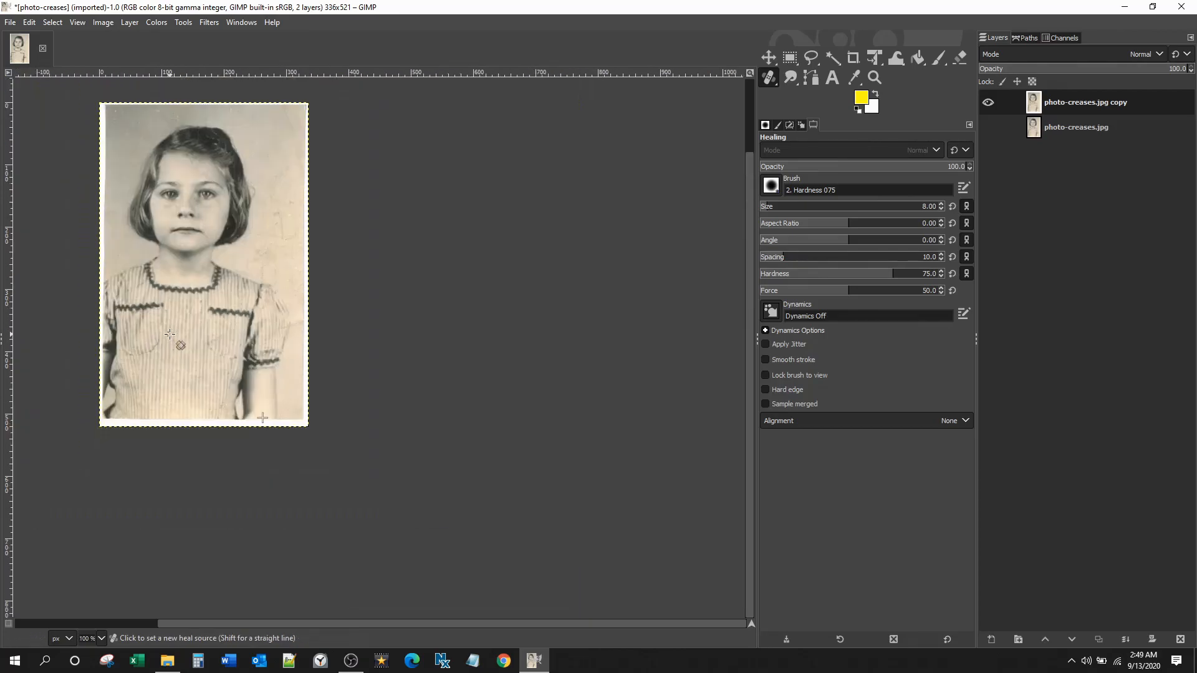
{"action": "scroll", "coordinate": [170, 334], "scroll_direction": "up", "scroll_amount": 1, "text": "ctrl"}
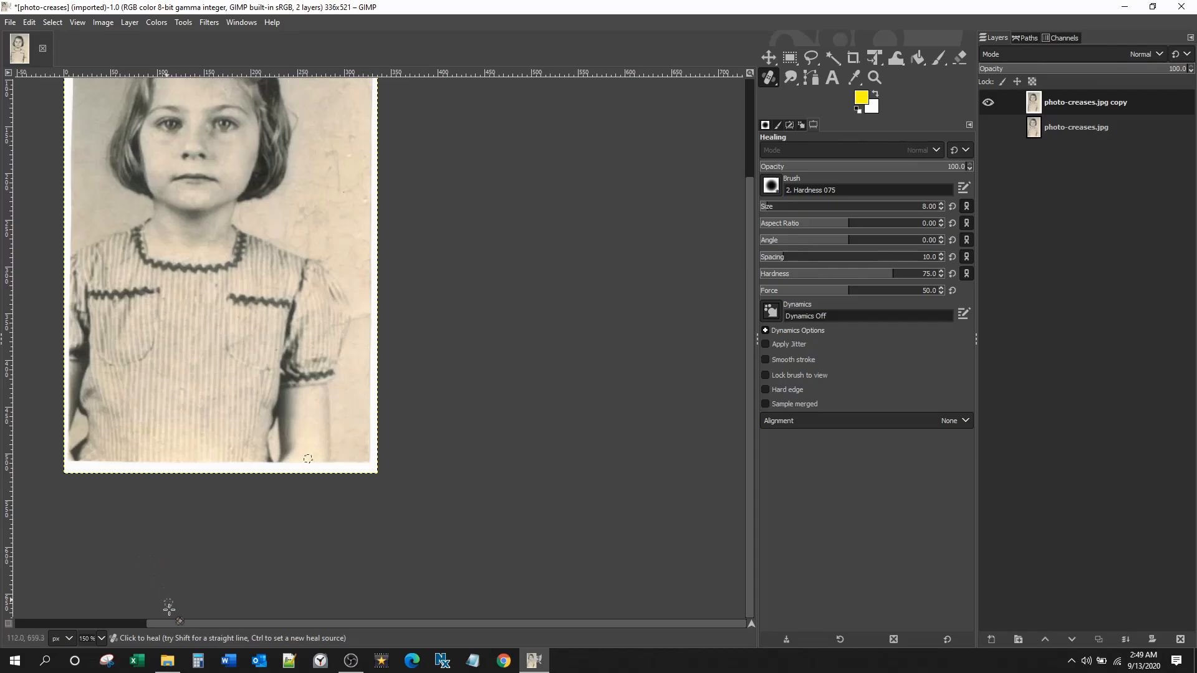
{"action": "scroll", "coordinate": [160, 627], "scroll_direction": "left", "scroll_amount": 2}
{"action": "left_click_drag", "start_coordinate": [160, 627], "coordinate": [125, 635]}
{"action": "key", "text": "1"}
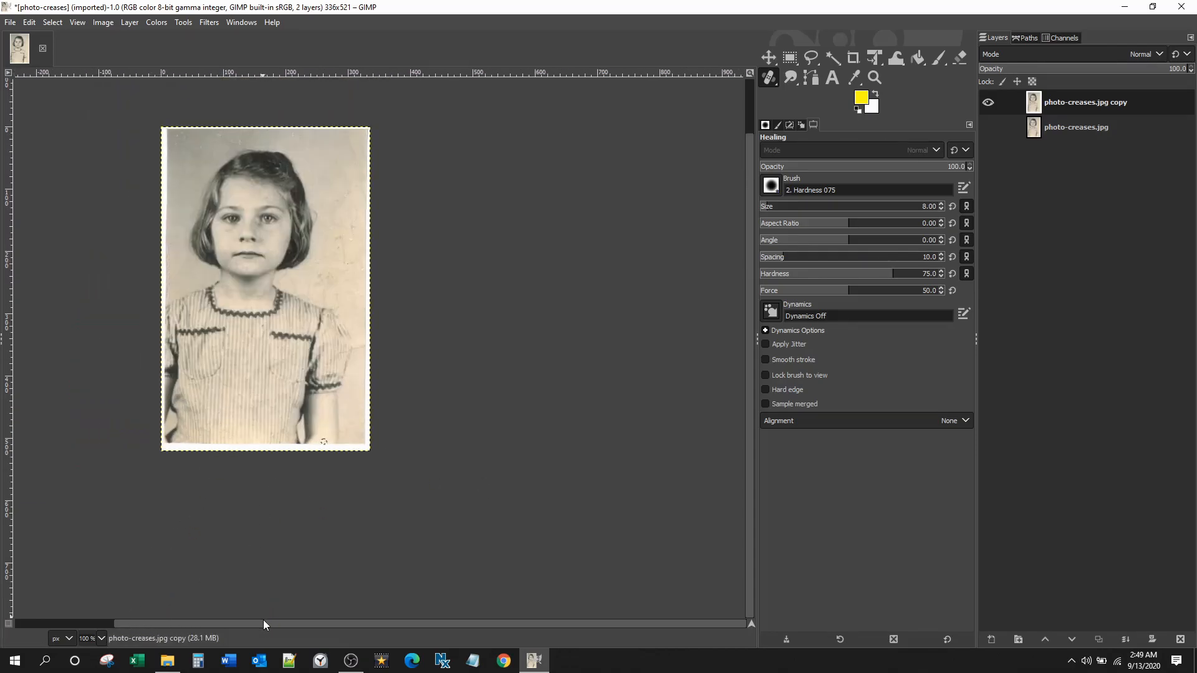
{"action": "left_click_drag", "start_coordinate": [264, 625], "coordinate": [225, 627]}
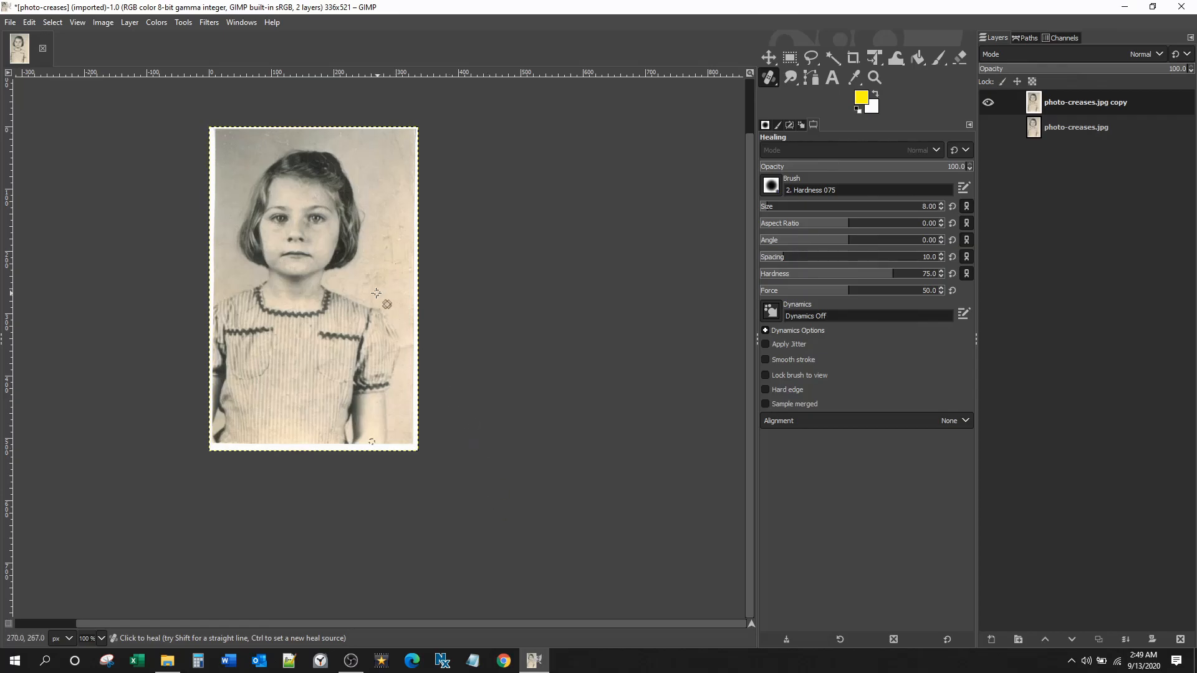
{"action": "scroll", "coordinate": [377, 294], "scroll_direction": "up", "scroll_amount": 3}
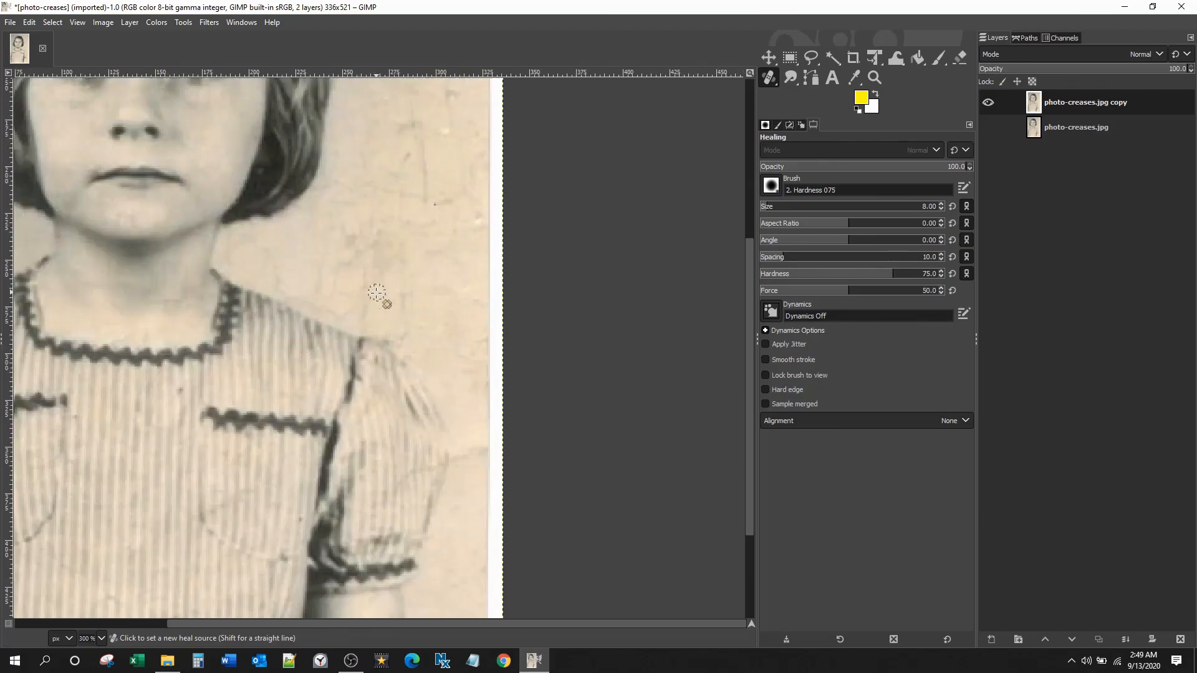
{"action": "scroll", "coordinate": [377, 293], "scroll_direction": "down", "scroll_amount": 1}
{"action": "scroll", "coordinate": [376, 293], "scroll_direction": "down", "scroll_amount": 1}
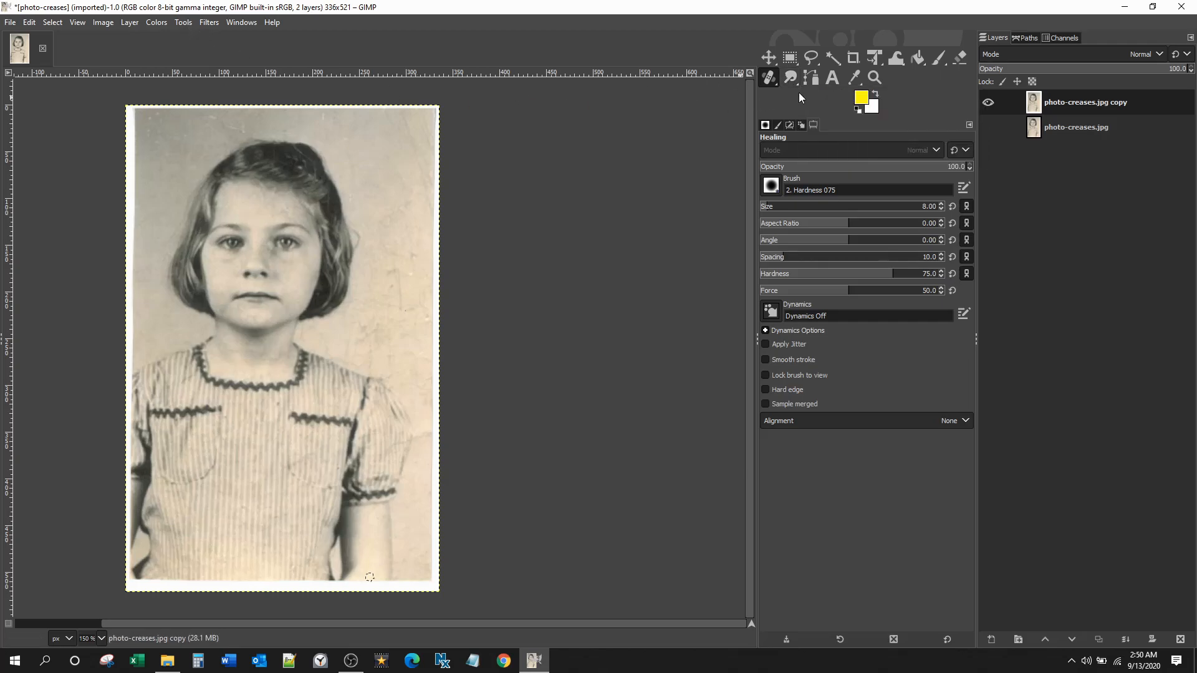
- Switch to the Smudge tool and set its brush size to 81
{"action": "left_click", "coordinate": [190, 25]}
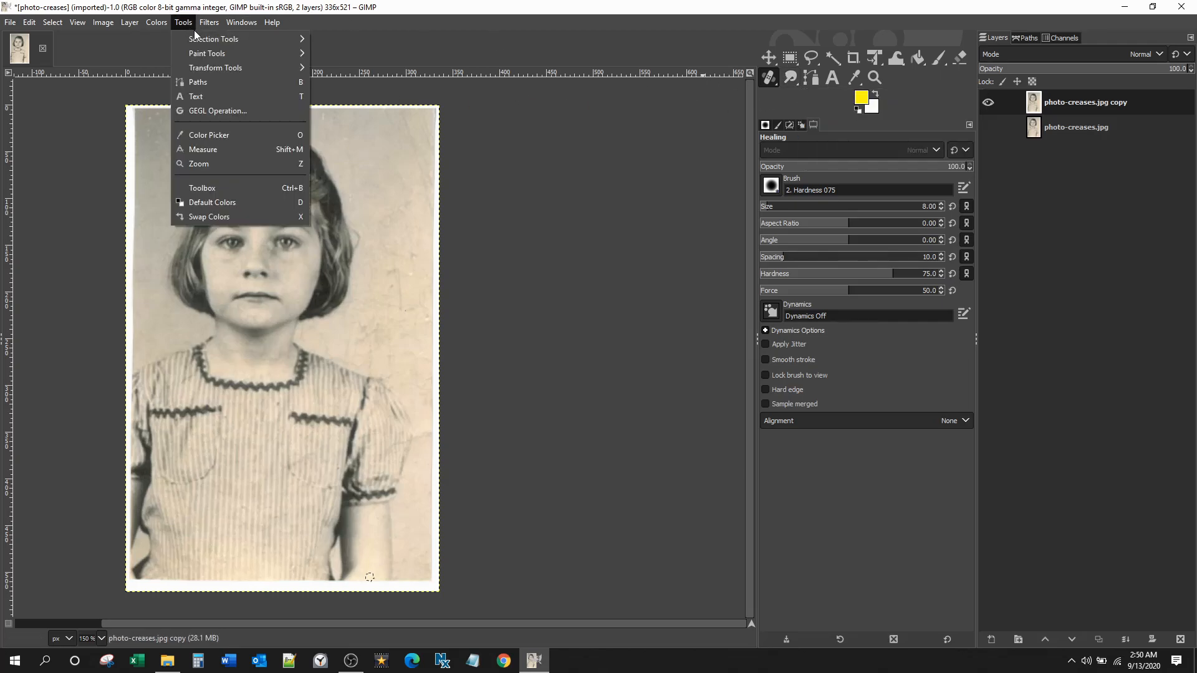
{"action": "mouse_move", "coordinate": [206, 67]}
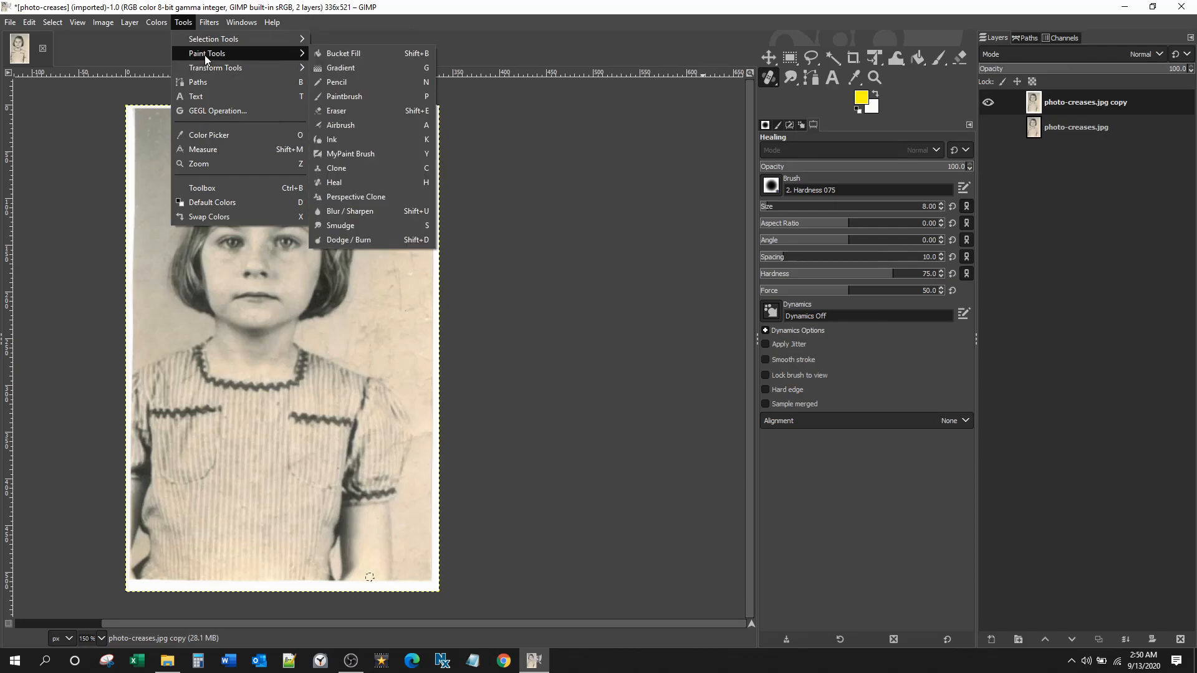
{"action": "left_click", "coordinate": [341, 225]}
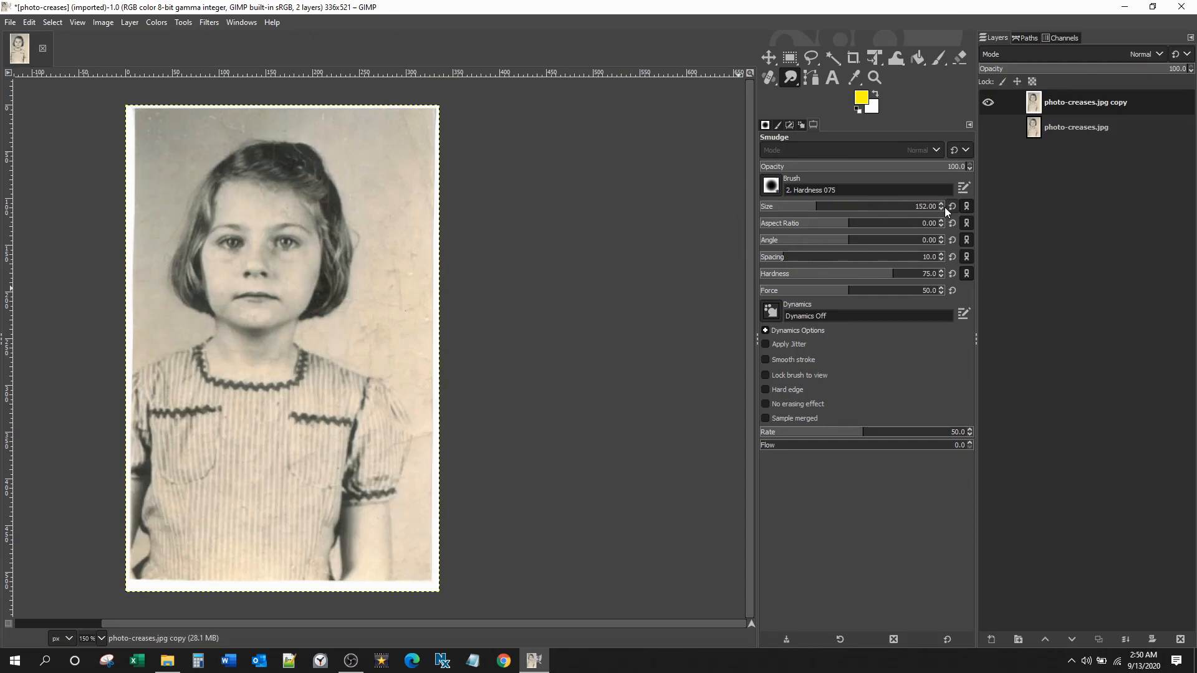
{"action": "left_click", "coordinate": [798, 207]}
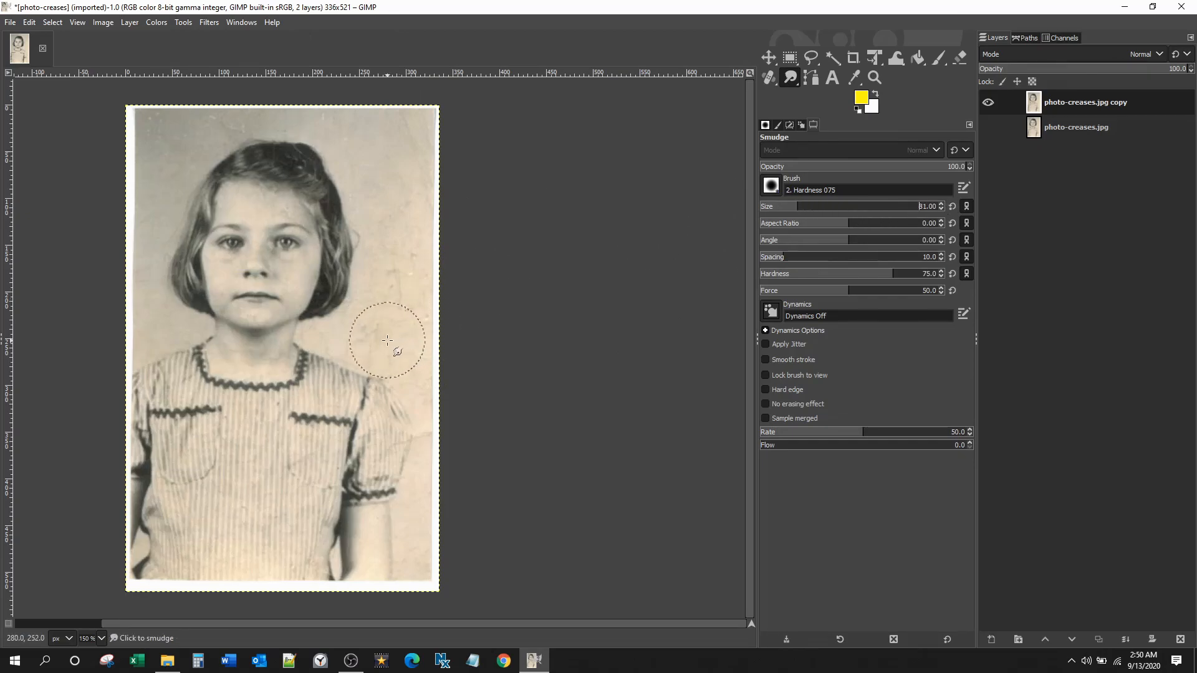
- Smudge the creased background between the hair and the photo's right border until it is smooth
{"action": "mouse_move", "coordinate": [389, 341]}
{"action": "left_mouse_down"}
{"action": "mouse_move", "coordinate": [401, 247]}
{"action": "mouse_move", "coordinate": [397, 319]}
{"action": "mouse_move", "coordinate": [401, 283]}
{"action": "mouse_move", "coordinate": [389, 330]}
{"action": "mouse_move", "coordinate": [389, 302]}
{"action": "mouse_move", "coordinate": [349, 344]}
{"action": "mouse_move", "coordinate": [380, 270]}
{"action": "mouse_move", "coordinate": [383, 307]}
{"action": "mouse_move", "coordinate": [397, 241]}
{"action": "mouse_move", "coordinate": [399, 301]}
{"action": "mouse_move", "coordinate": [419, 265]}
{"action": "mouse_move", "coordinate": [406, 297]}
{"action": "left_mouse_up"}
{"action": "scroll", "coordinate": [387, 314], "scroll_direction": "up", "scroll_amount": 2}
{"action": "left_click_drag", "start_coordinate": [381, 342], "coordinate": [383, 313]}
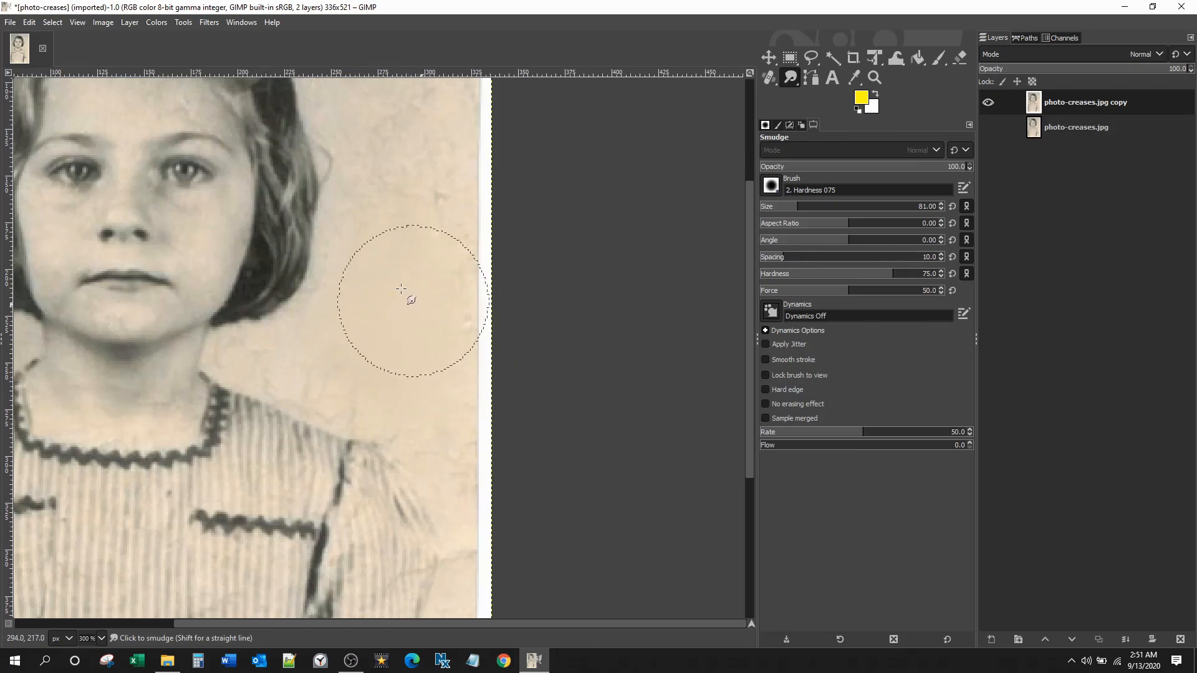
{"action": "mouse_move", "coordinate": [420, 231]}
{"action": "left_mouse_down"}
{"action": "mouse_move", "coordinate": [421, 184]}
{"action": "mouse_move", "coordinate": [392, 237]}
{"action": "mouse_move", "coordinate": [369, 208]}
{"action": "mouse_move", "coordinate": [390, 324]}
{"action": "mouse_move", "coordinate": [343, 363]}
{"action": "left_mouse_up"}
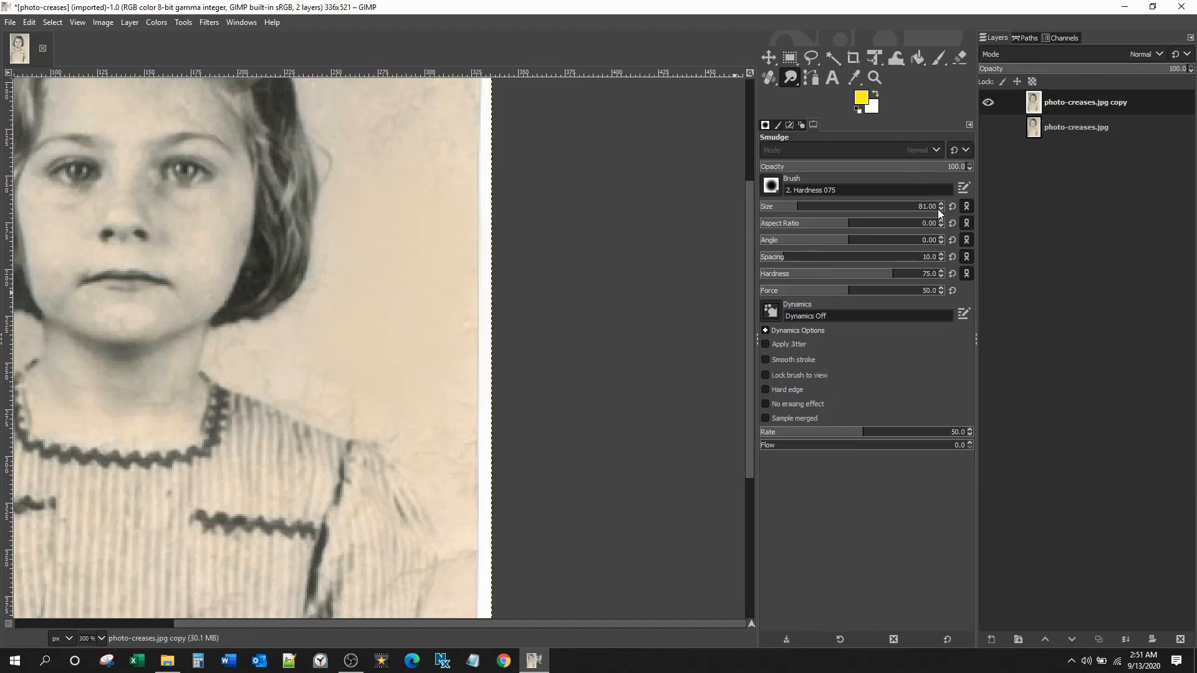
- Smudge the background close to the hair, shoulder and sleeve on the photo's right side with brush size 24
{"action": "scroll", "coordinate": [938, 209], "scroll_direction": "down", "scroll_amount": 10}
{"action": "scroll", "coordinate": [937, 208], "scroll_direction": "down", "scroll_amount": 5}
{"action": "mouse_move", "coordinate": [346, 356]}
{"action": "left_mouse_down"}
{"action": "mouse_move", "coordinate": [313, 382]}
{"action": "mouse_move", "coordinate": [339, 368]}
{"action": "mouse_move", "coordinate": [355, 390]}
{"action": "mouse_move", "coordinate": [345, 412]}
{"action": "mouse_move", "coordinate": [354, 385]}
{"action": "mouse_move", "coordinate": [324, 406]}
{"action": "mouse_move", "coordinate": [320, 387]}
{"action": "mouse_move", "coordinate": [302, 406]}
{"action": "mouse_move", "coordinate": [299, 384]}
{"action": "mouse_move", "coordinate": [288, 391]}
{"action": "mouse_move", "coordinate": [311, 368]}
{"action": "mouse_move", "coordinate": [302, 359]}
{"action": "mouse_move", "coordinate": [265, 376]}
{"action": "mouse_move", "coordinate": [284, 381]}
{"action": "mouse_move", "coordinate": [270, 382]}
{"action": "mouse_move", "coordinate": [286, 371]}
{"action": "mouse_move", "coordinate": [268, 350]}
{"action": "mouse_move", "coordinate": [215, 361]}
{"action": "left_mouse_up"}
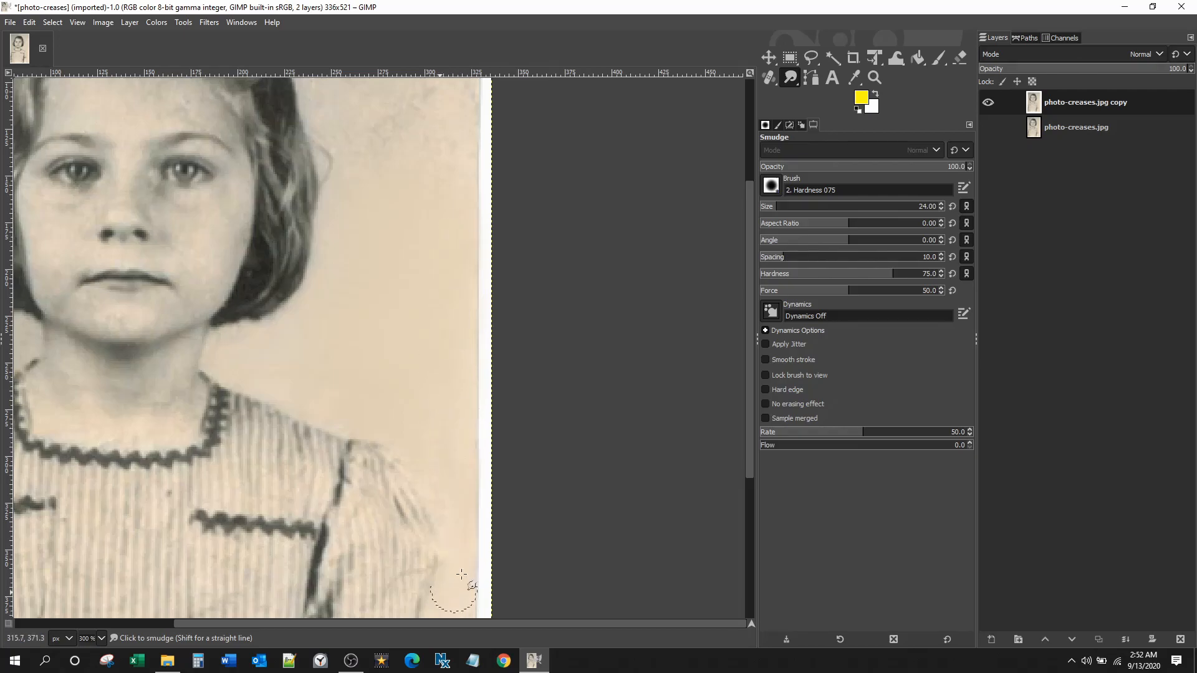
- Smudge the background along the edges of the hair, neck and shoulders with brush size 17
{"action": "scroll", "coordinate": [414, 345], "scroll_direction": "down", "scroll_amount": 2}
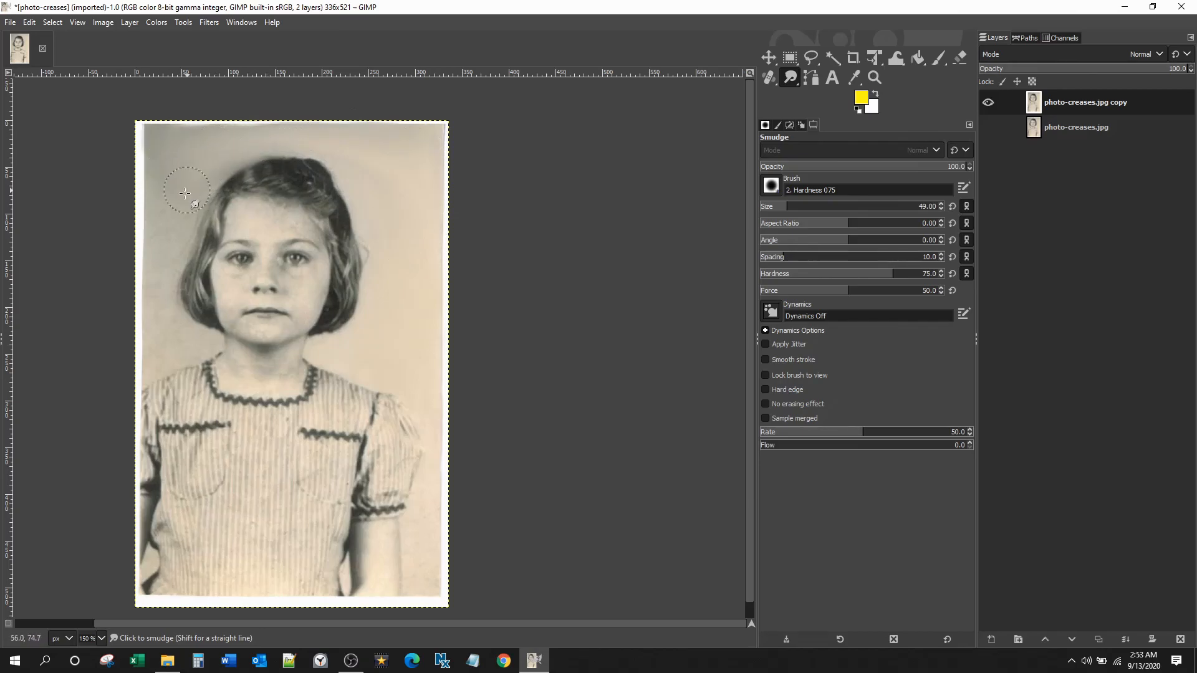
{"action": "left_click", "coordinate": [941, 210]}
{"action": "scroll", "coordinate": [153, 303], "scroll_direction": "up", "scroll_amount": 3}
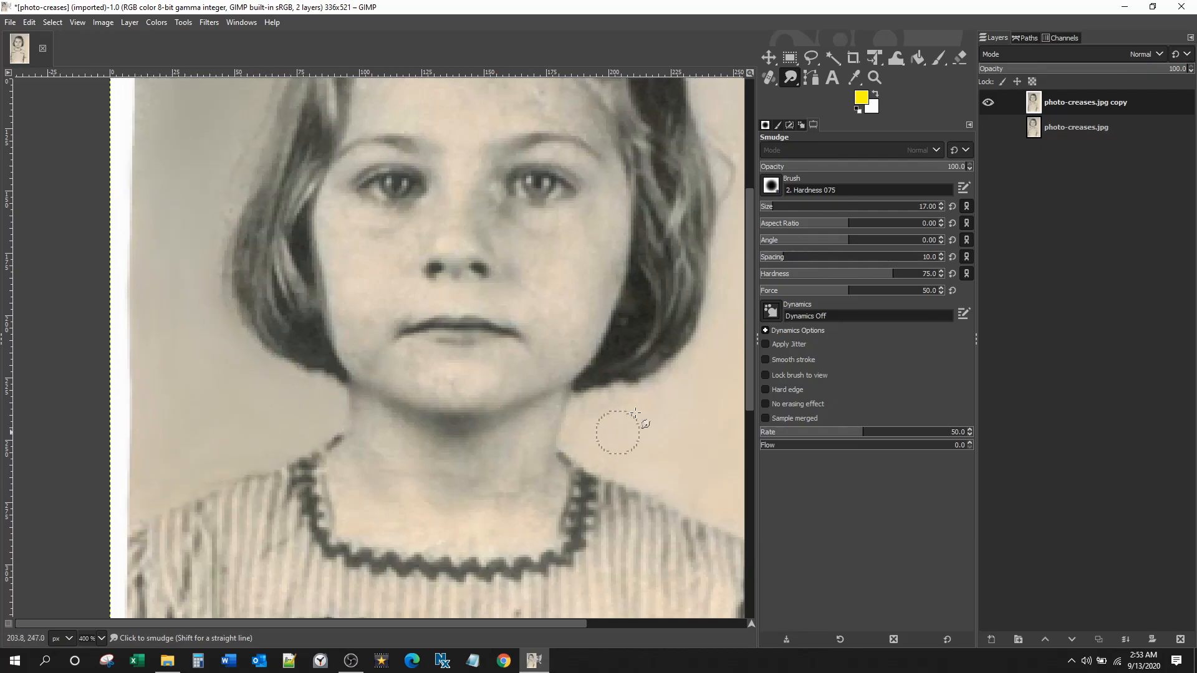
{"action": "scroll", "coordinate": [710, 438], "scroll_direction": "down", "scroll_amount": 1}
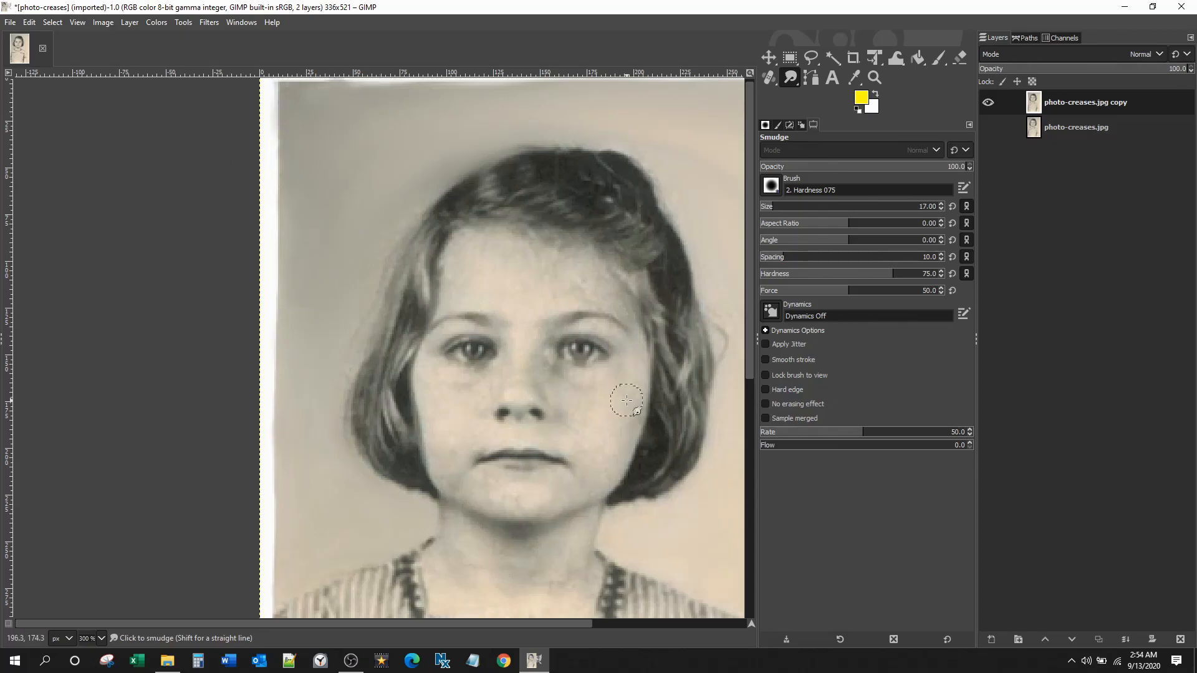
- Smudge the small background gap between the arm and the dress on the photo's left side with brush size 7
{"action": "scroll", "coordinate": [626, 401], "scroll_direction": "down", "scroll_amount": 3}
{"action": "scroll", "coordinate": [694, 400], "scroll_direction": "up", "scroll_amount": 3}
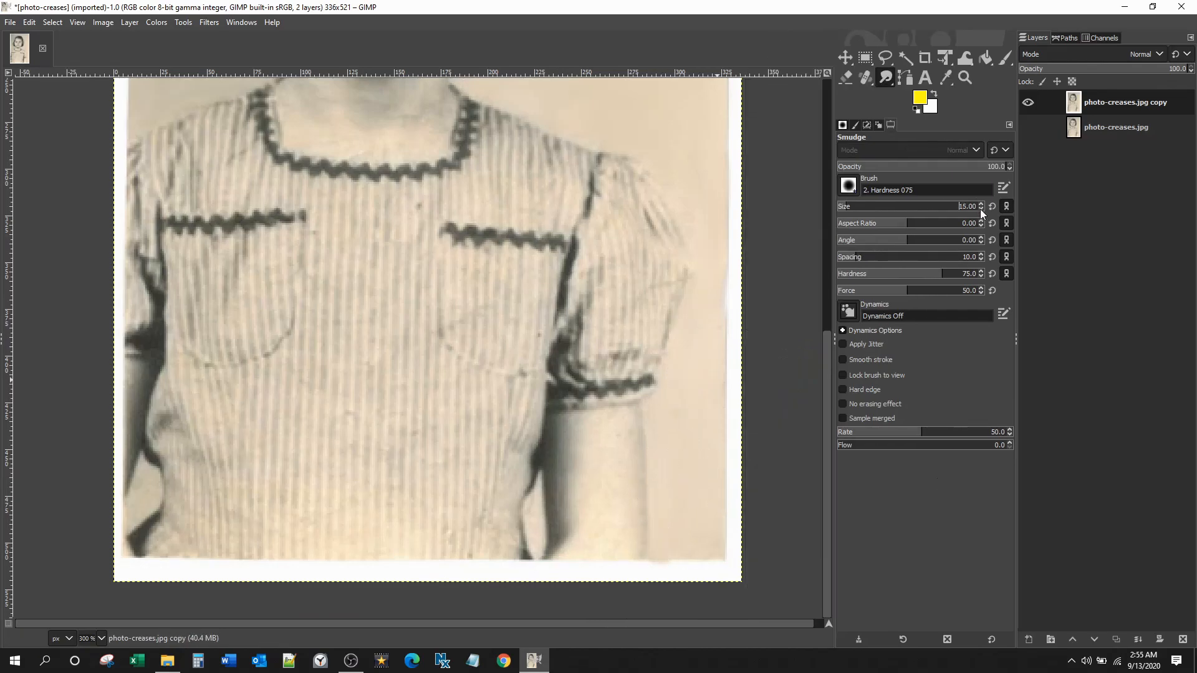
{"action": "left_click", "coordinate": [981, 209]}
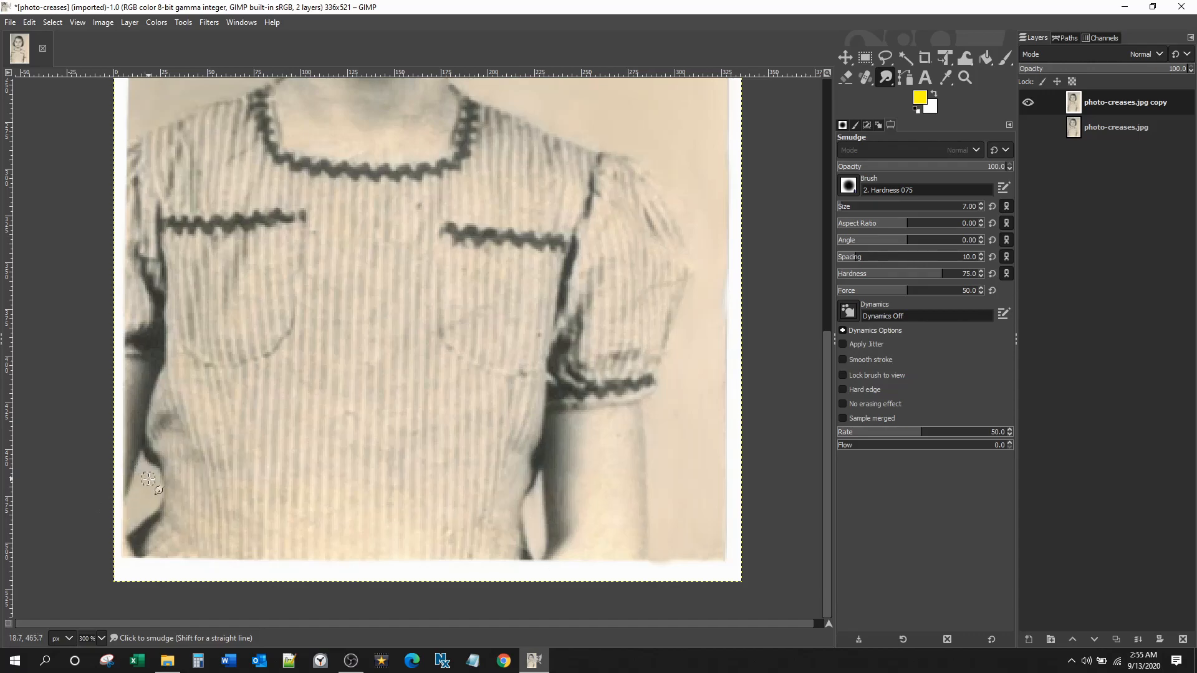
{"action": "scroll", "coordinate": [318, 408], "scroll_direction": "down", "scroll_amount": 2}
{"action": "scroll", "coordinate": [351, 243], "scroll_direction": "up", "scroll_amount": 1}
{"action": "scroll", "coordinate": [351, 243], "scroll_direction": "down", "scroll_amount": 1}
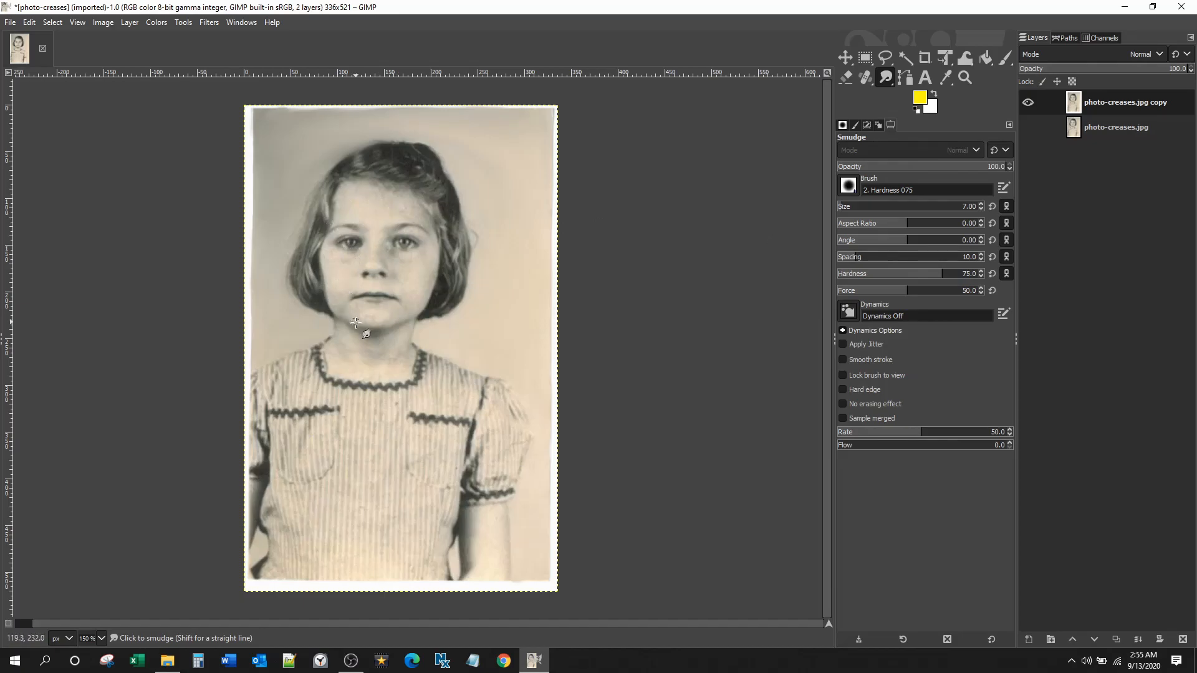
- Smudge the skin of the neck and chin with short strokes to even out the blotches
{"action": "scroll", "coordinate": [362, 206], "scroll_direction": "up", "scroll_amount": 2}
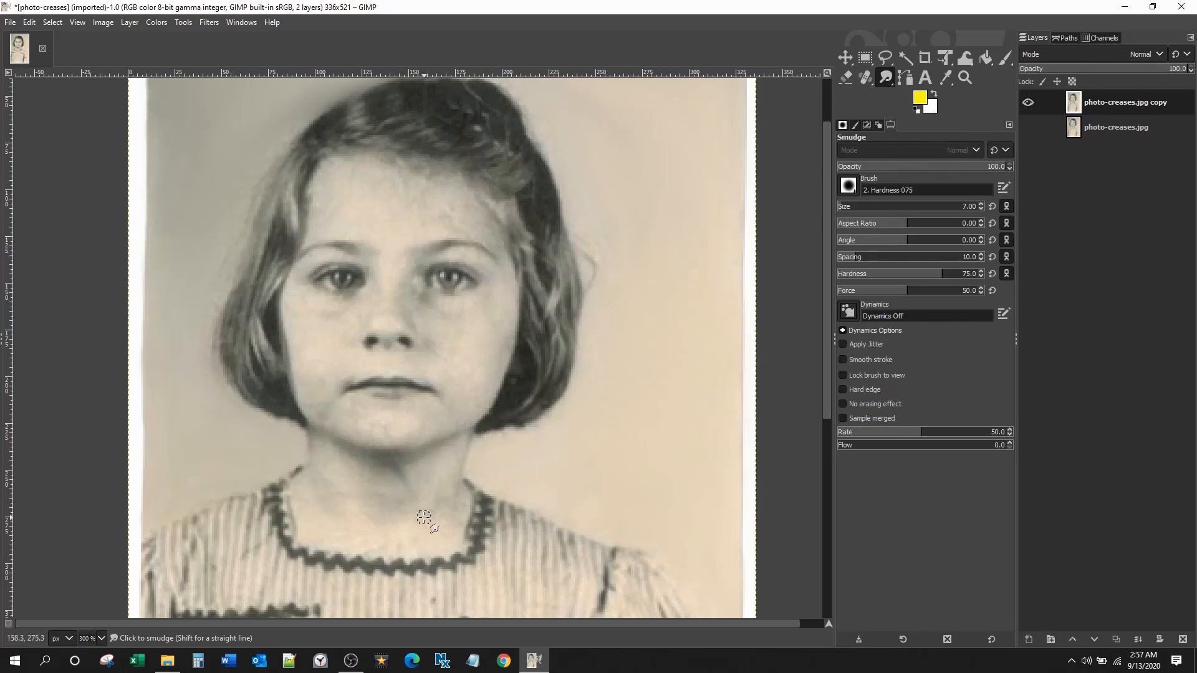
{"action": "key", "text": "ctrl"}
{"action": "left_click_drag", "start_coordinate": [408, 528], "coordinate": [414, 487]}
{"action": "left_click_drag", "start_coordinate": [409, 535], "coordinate": [417, 469]}
{"action": "mouse_move", "coordinate": [411, 539]}
{"action": "left_mouse_down"}
{"action": "mouse_move", "coordinate": [424, 467]}
{"action": "mouse_move", "coordinate": [423, 494]}
{"action": "mouse_move", "coordinate": [416, 477]}
{"action": "left_mouse_up"}
{"action": "mouse_move", "coordinate": [414, 421]}
{"action": "left_mouse_down"}
{"action": "mouse_move", "coordinate": [427, 419]}
{"action": "mouse_move", "coordinate": [397, 440]}
{"action": "left_mouse_up"}
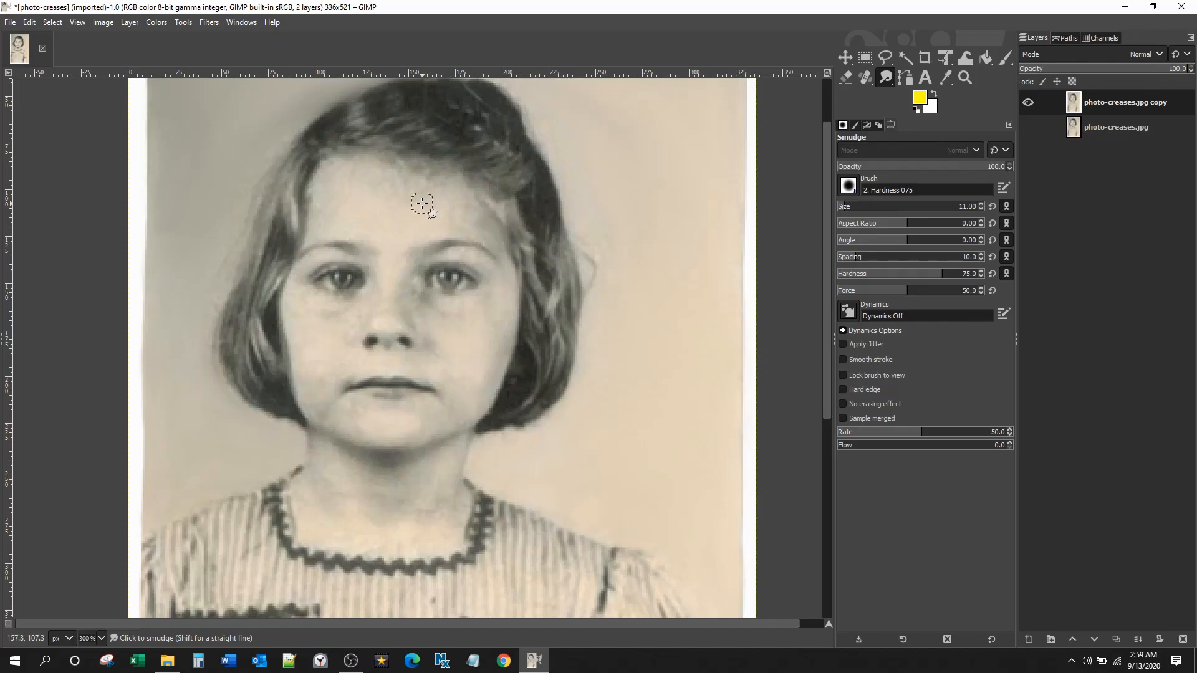
- Smudge the forehead smooth with brush size 11, and reduce the brush size to 7 for finer skin areas
{"action": "mouse_move", "coordinate": [424, 196]}
{"action": "left_mouse_down"}
{"action": "mouse_move", "coordinate": [411, 203]}
{"action": "mouse_move", "coordinate": [414, 186]}
{"action": "mouse_move", "coordinate": [335, 174]}
{"action": "mouse_move", "coordinate": [318, 222]}
{"action": "mouse_move", "coordinate": [325, 234]}
{"action": "left_mouse_up"}
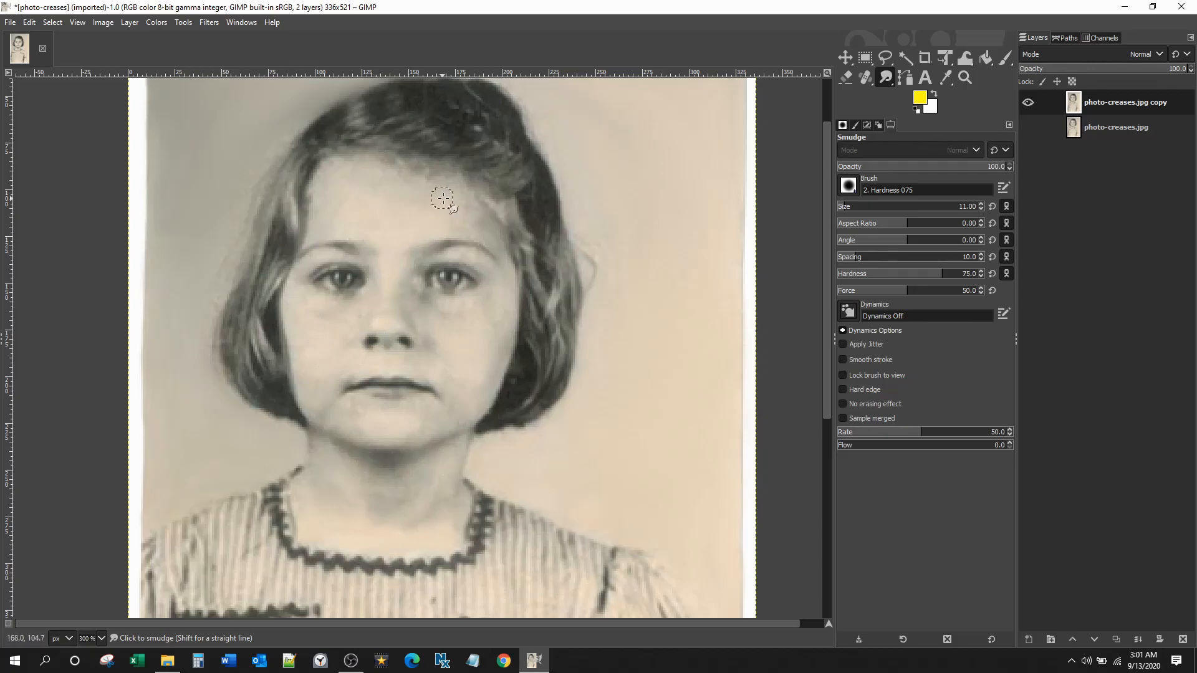
{"action": "key", "text": "bracketleft"}
{"action": "key", "text": "bracketleft"}
{"action": "key", "text": "bracketleft"}
{"action": "key", "text": "bracketleft"}
{"action": "key", "text": "ctrl"}
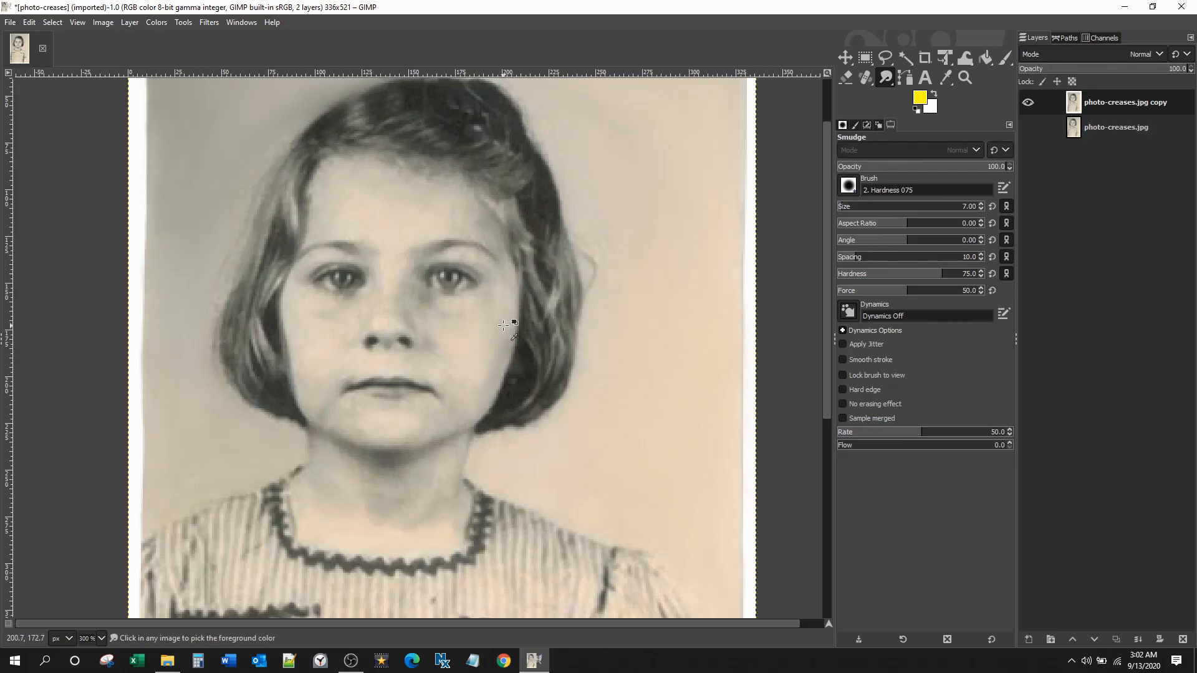
- Crop the whole image to 316 × 503 px at position 10, 5, removing the white border around the portrait
{"action": "scroll", "coordinate": [503, 325], "scroll_direction": "down", "scroll_amount": 1}
{"action": "scroll", "coordinate": [503, 325], "scroll_direction": "down", "scroll_amount": 1}
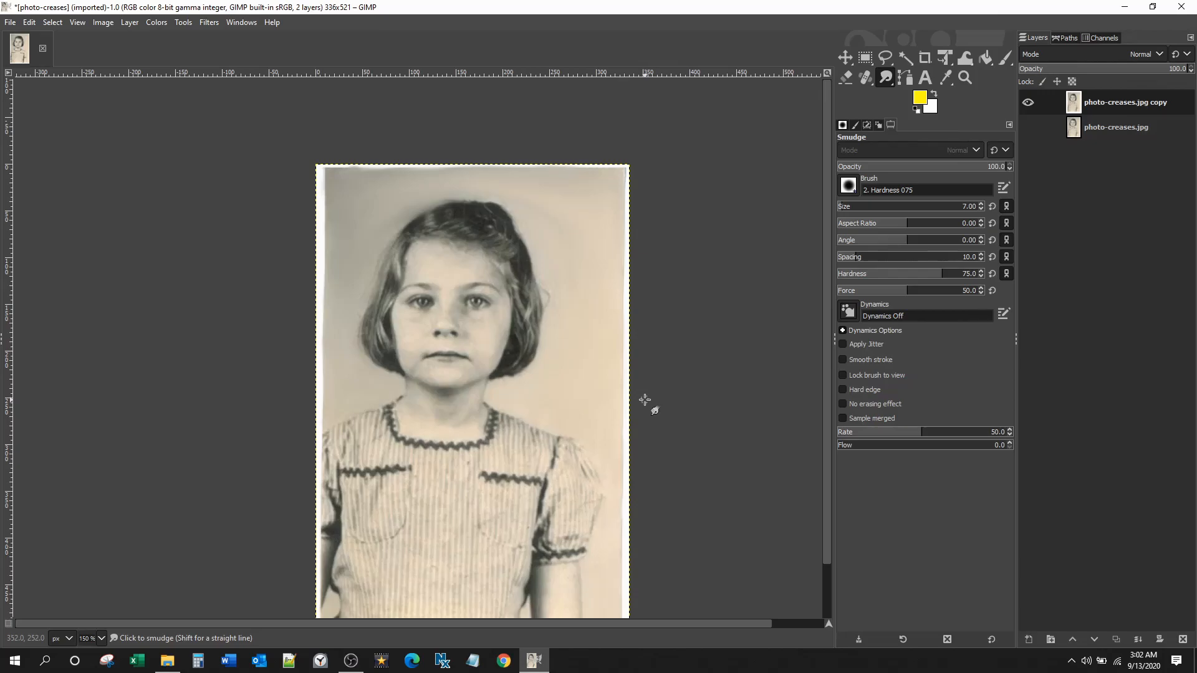
{"action": "scroll", "coordinate": [645, 400], "scroll_direction": "down", "scroll_amount": 2}
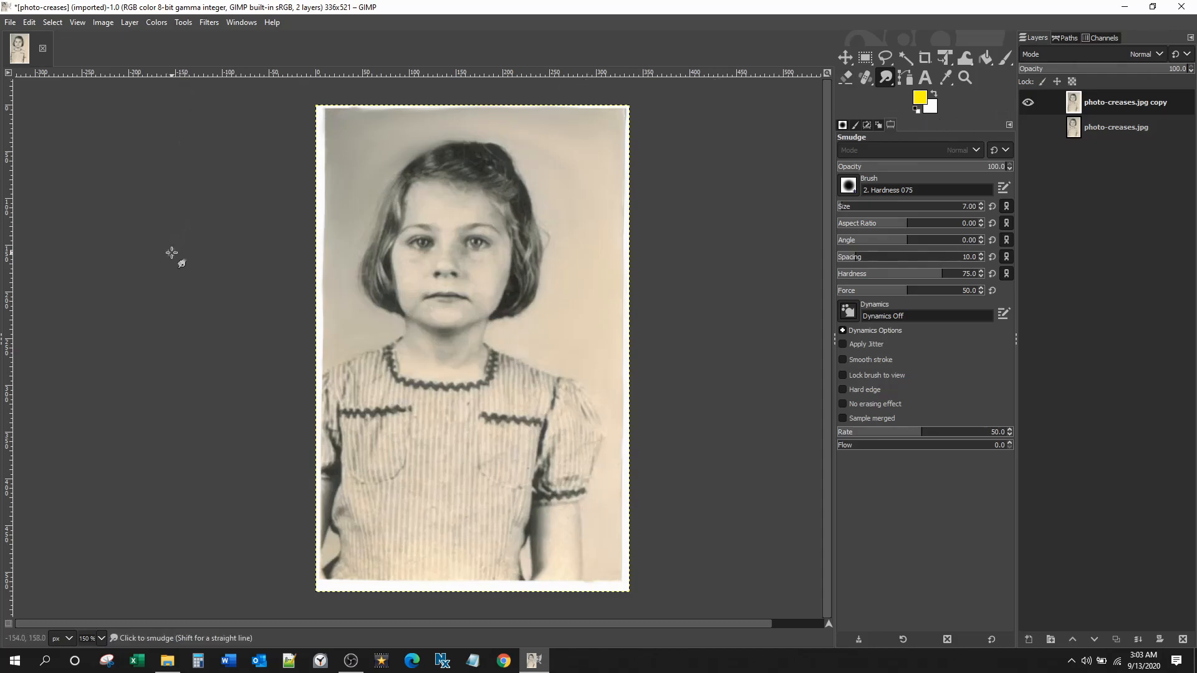
{"action": "left_click", "coordinate": [928, 62]}
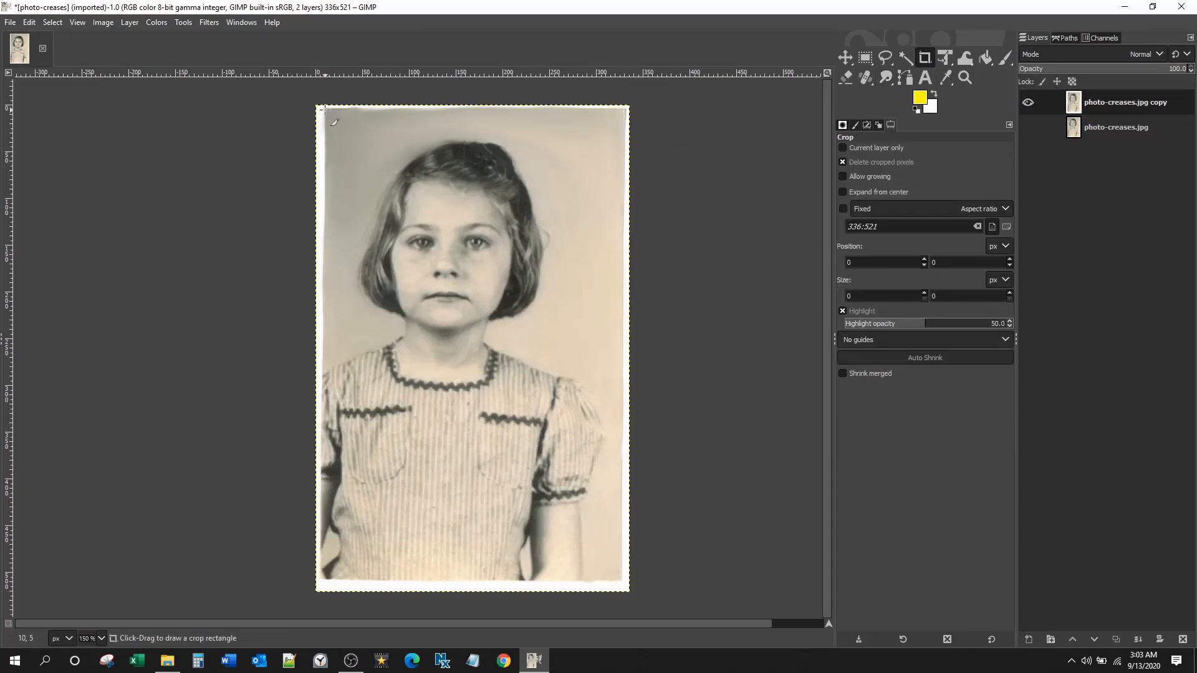
{"action": "left_click_drag", "start_coordinate": [325, 109], "coordinate": [605, 578]}
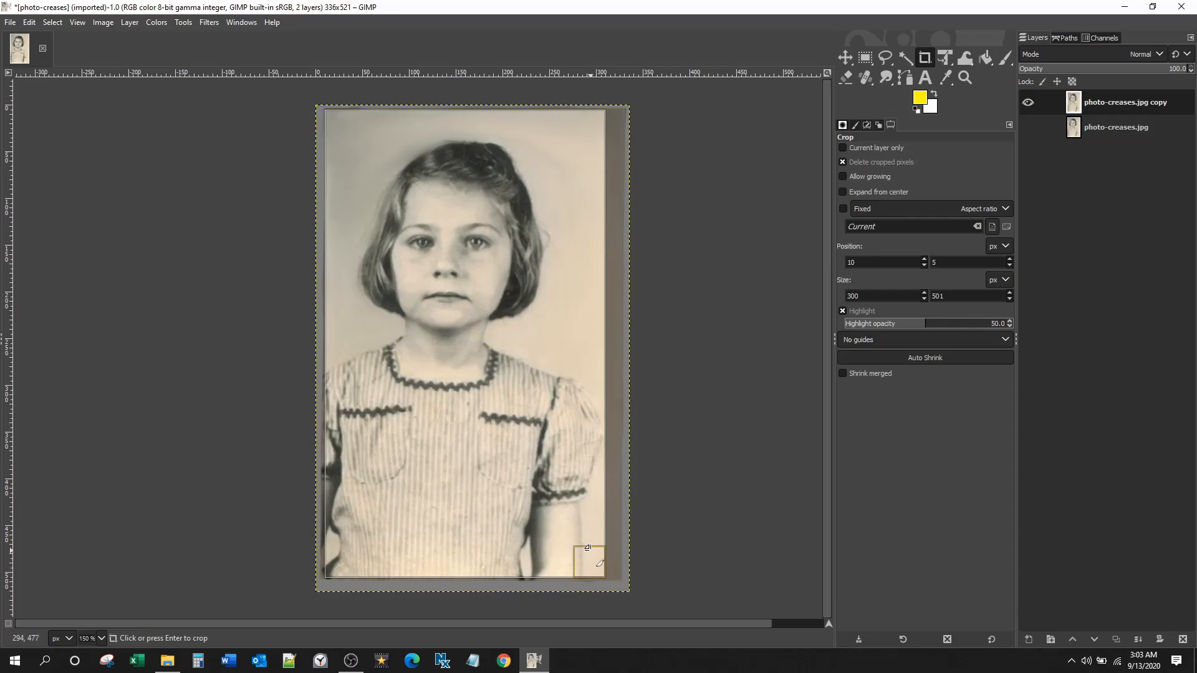
{"action": "left_click_drag", "start_coordinate": [591, 557], "coordinate": [605, 561]}
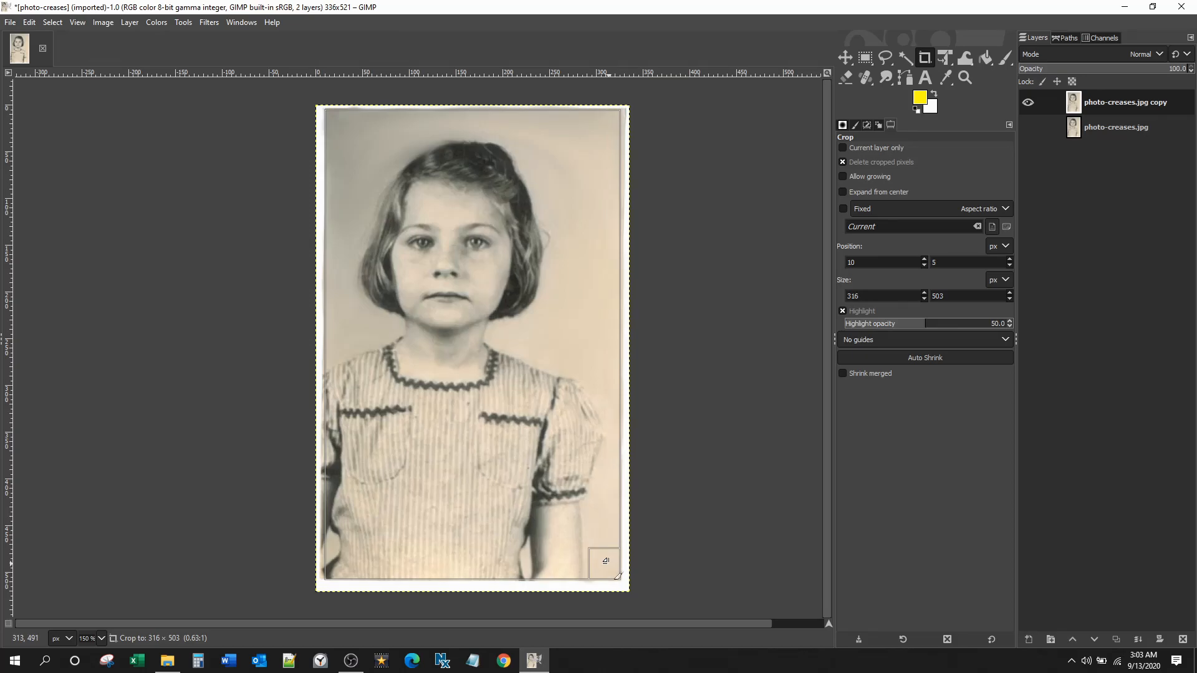
{"action": "left_click_drag", "start_coordinate": [606, 562], "coordinate": [606, 561]}
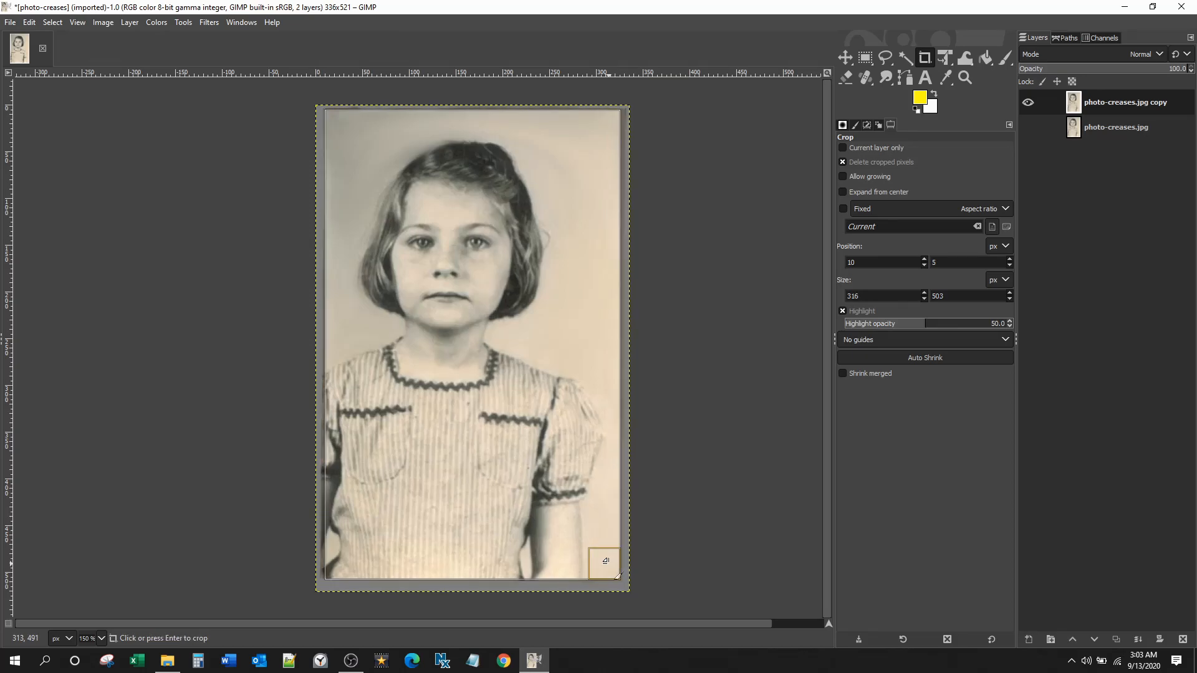
{"action": "left_click", "coordinate": [551, 296]}
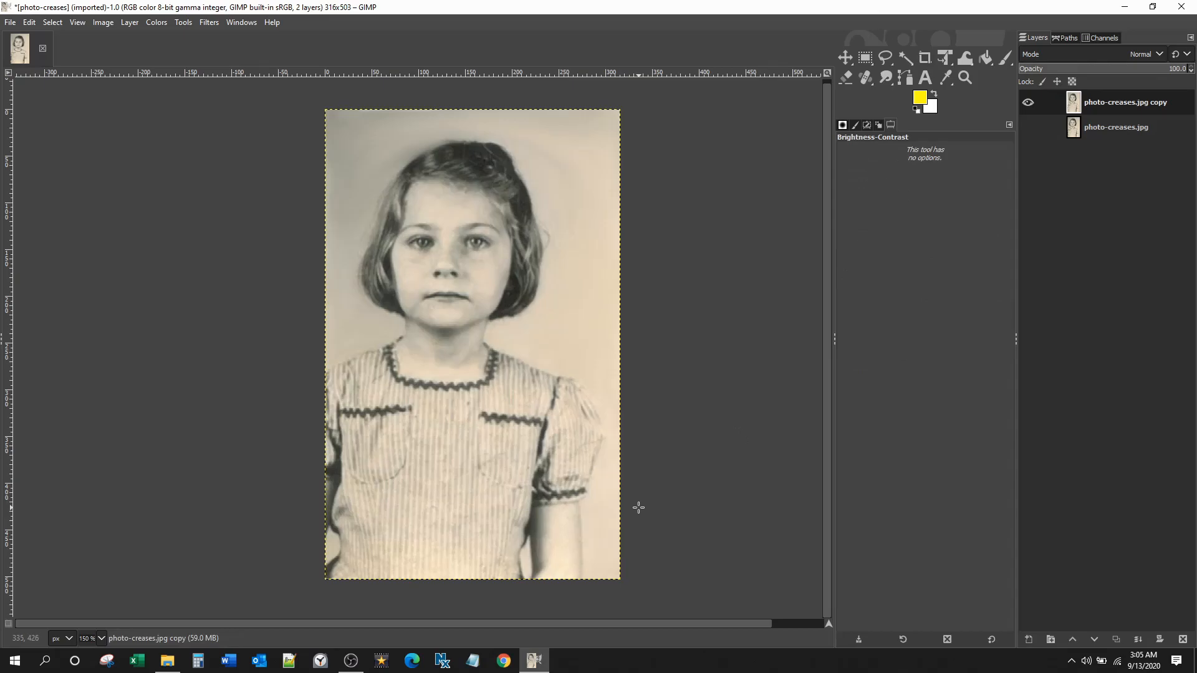
- Adjust the restored layer's Brightness-Contrast to brightness 4 and contrast 20
{"action": "left_click", "coordinate": [157, 22]}
{"action": "left_click", "coordinate": [192, 140]}
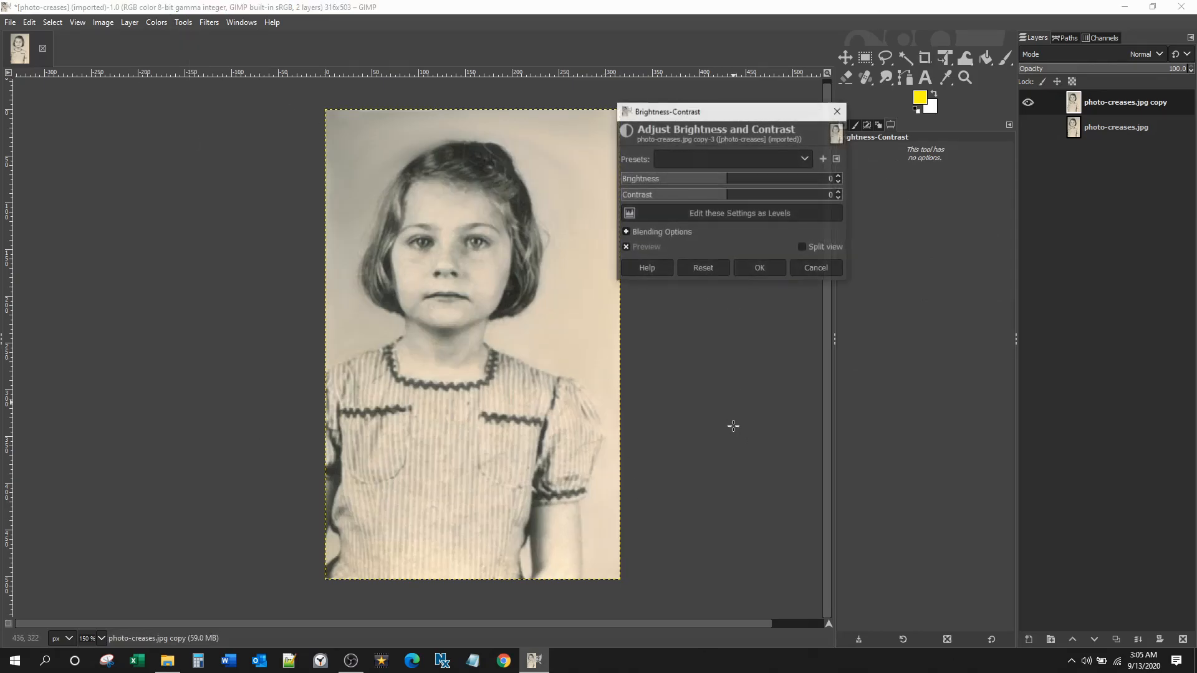
{"action": "left_click_drag", "start_coordinate": [728, 195], "coordinate": [742, 199]}
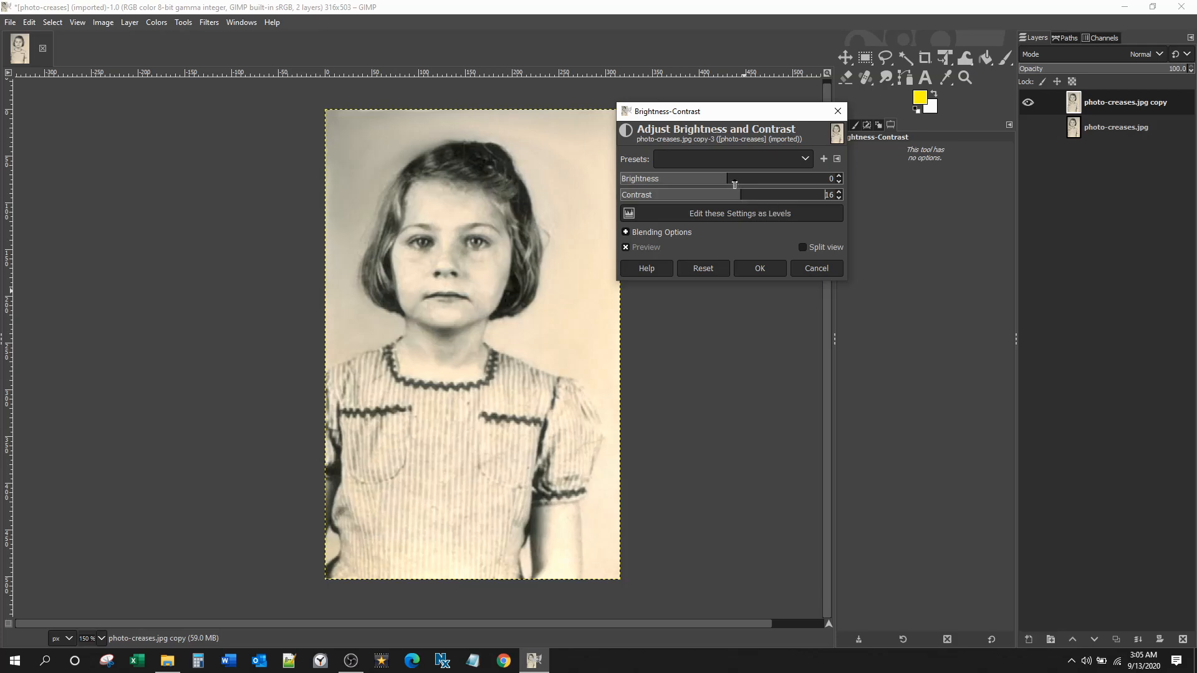
{"action": "left_click_drag", "start_coordinate": [728, 179], "coordinate": [716, 180]}
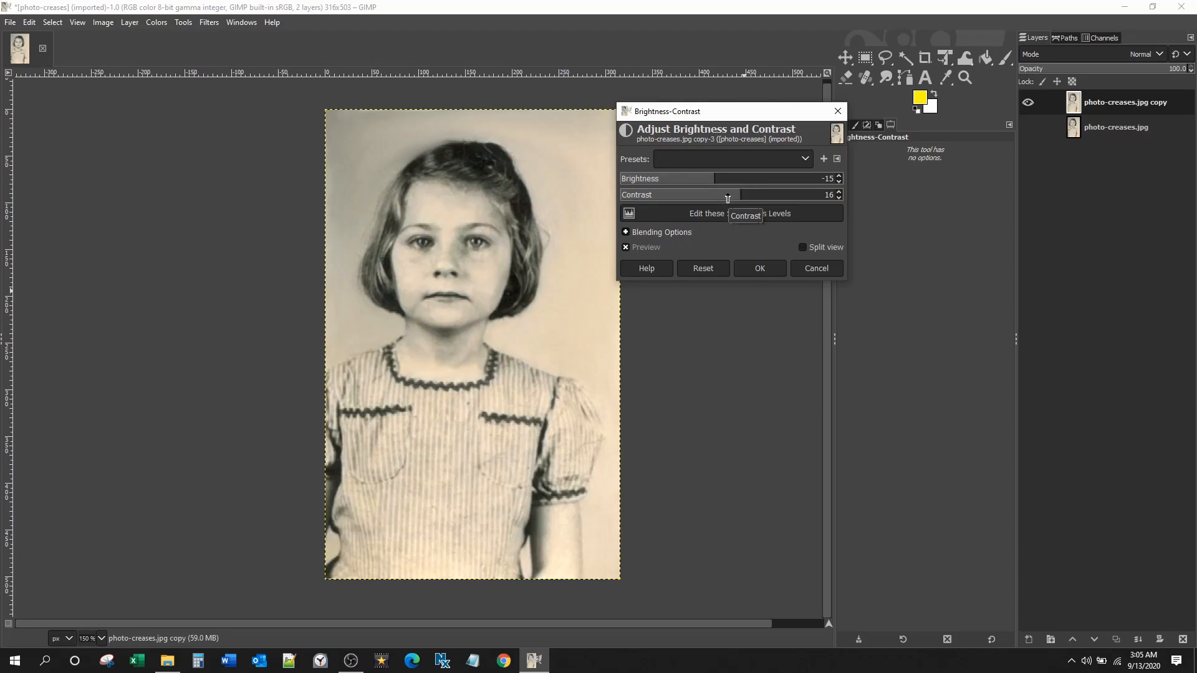
{"action": "left_click_drag", "start_coordinate": [716, 180], "coordinate": [730, 177]}
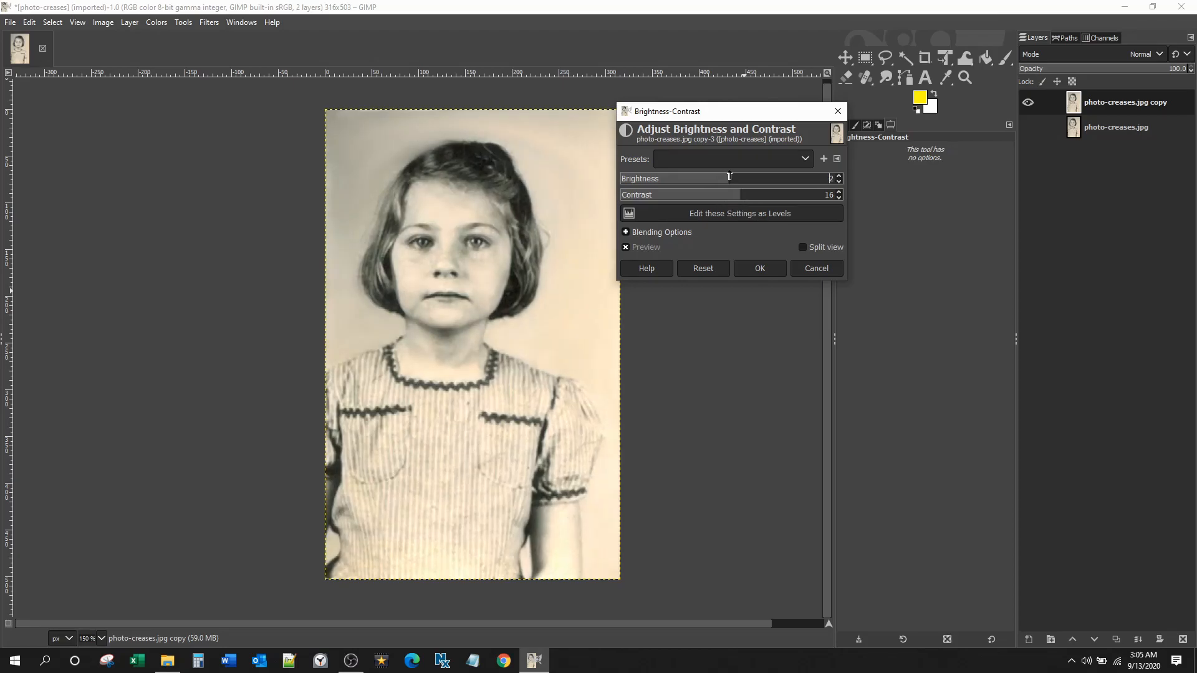
{"action": "left_click_drag", "start_coordinate": [735, 177], "coordinate": [737, 177]}
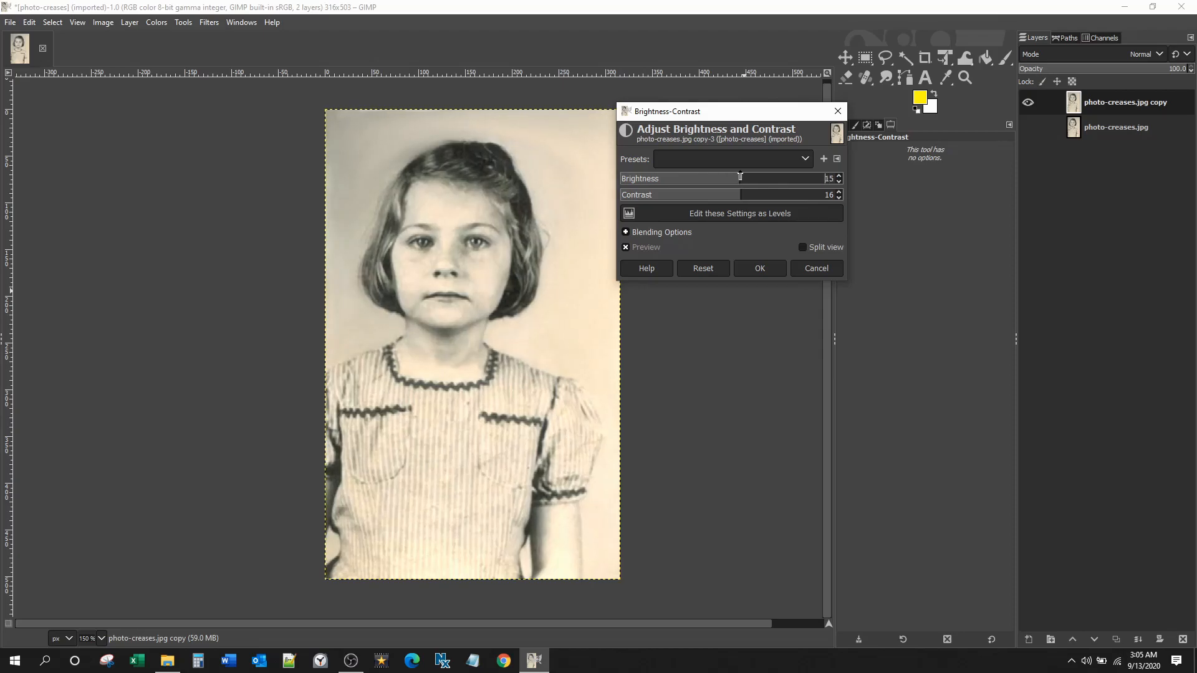
{"action": "left_click_drag", "start_coordinate": [741, 177], "coordinate": [745, 195]}
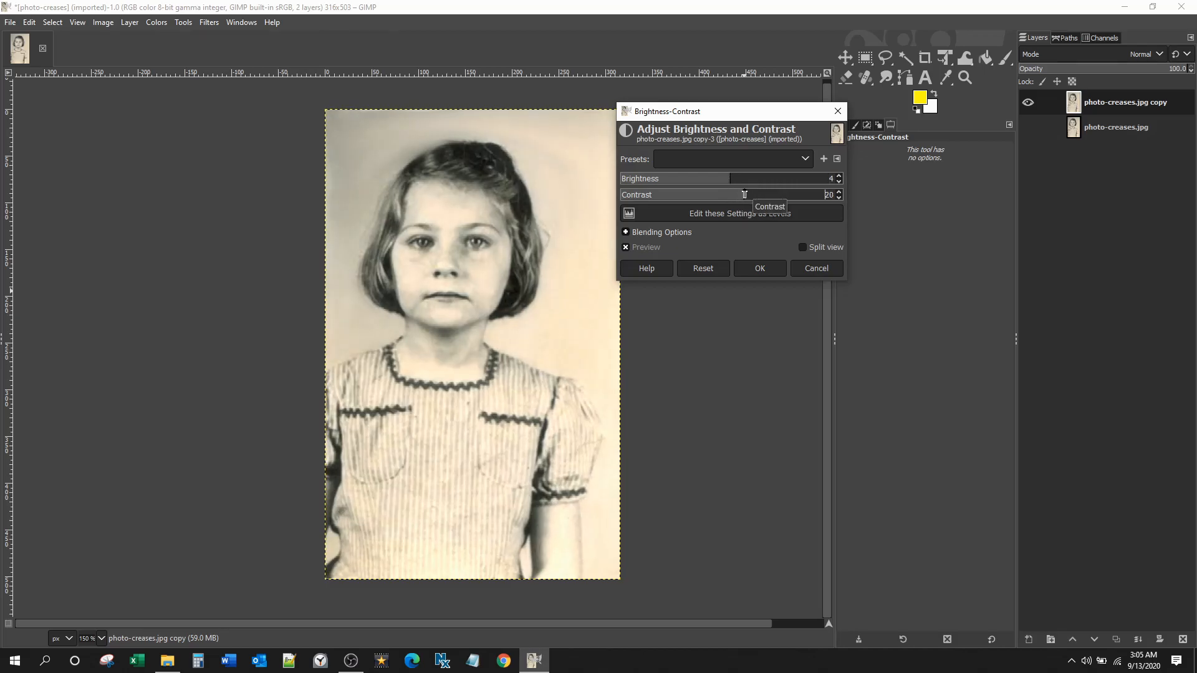
{"action": "left_click", "coordinate": [761, 268]}
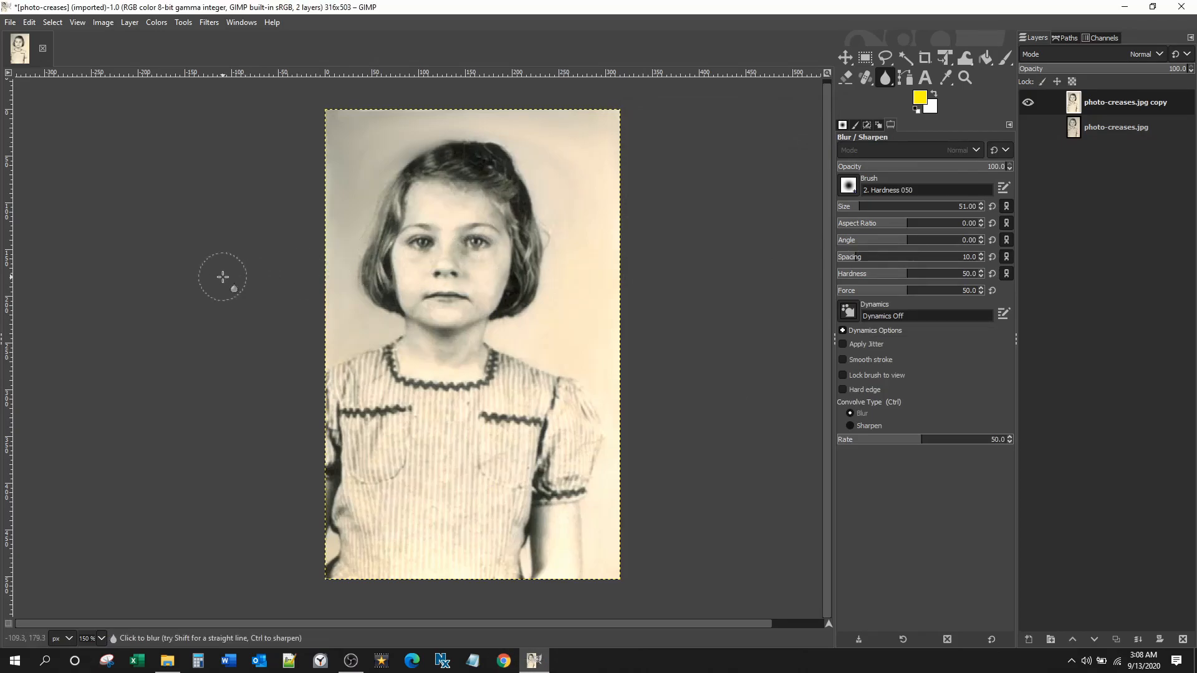
- Sharpen the restored layer with Unsharp Mask, using radius 0.983, amount 1.250 and threshold 0
{"action": "left_click", "coordinate": [207, 23]}
{"action": "mouse_move", "coordinate": [229, 123]}
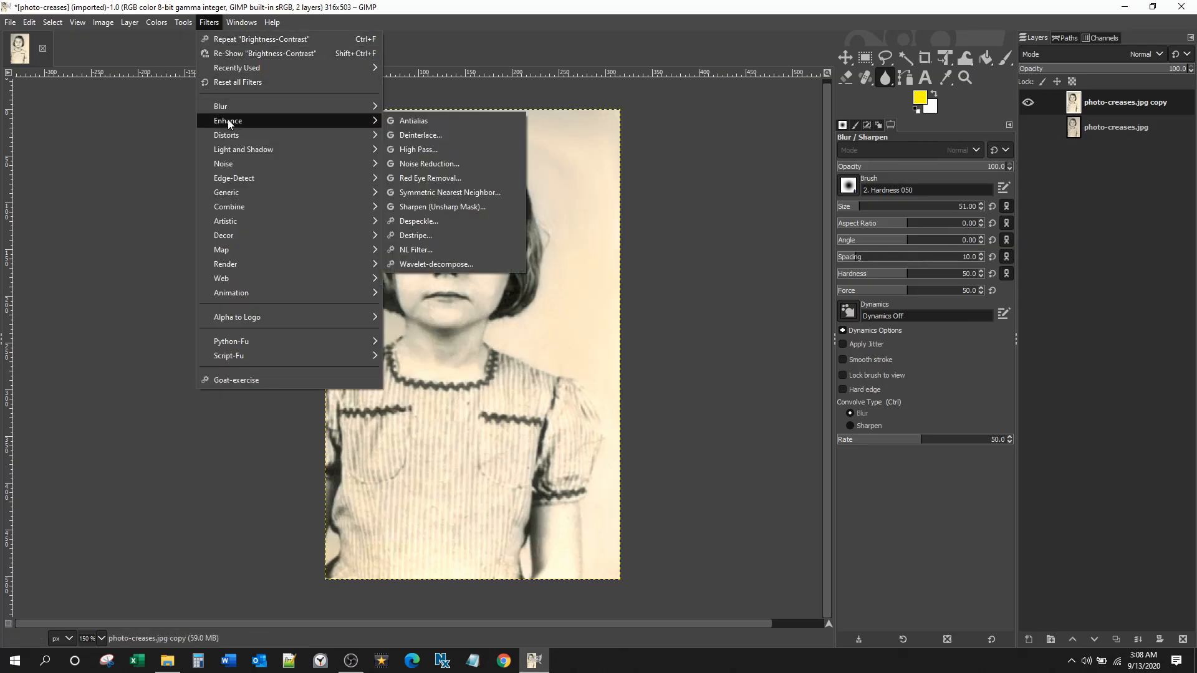
{"action": "left_click", "coordinate": [439, 208]}
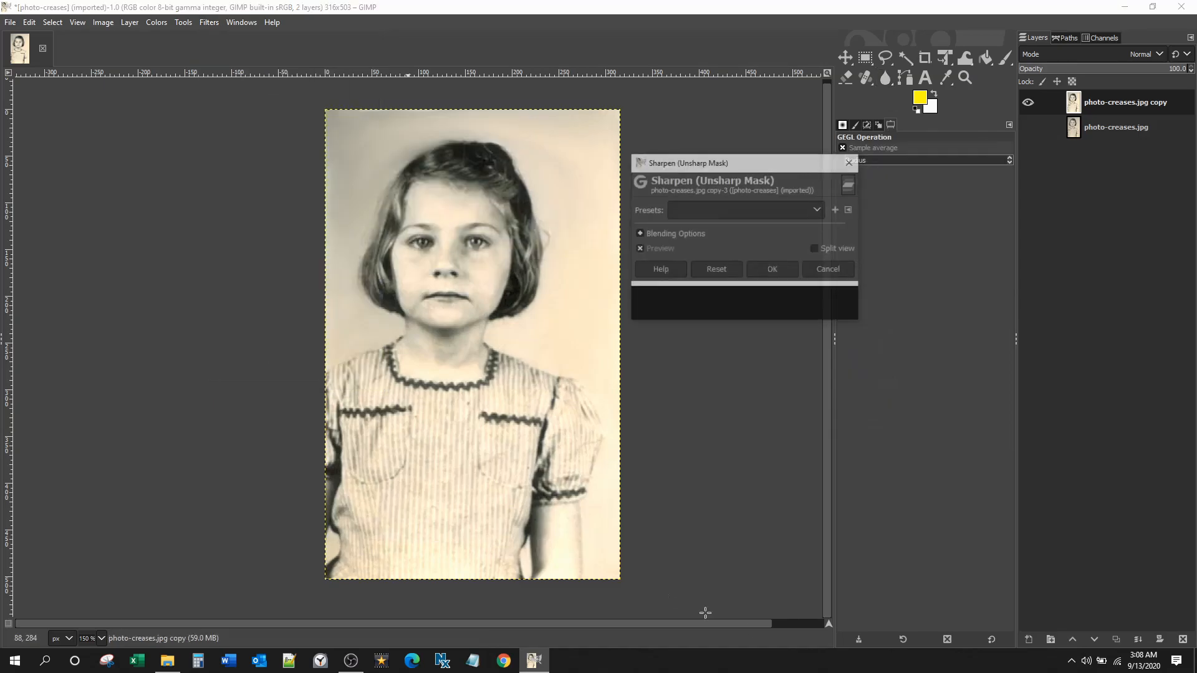
{"action": "left_click_drag", "start_coordinate": [716, 231], "coordinate": [740, 244]}
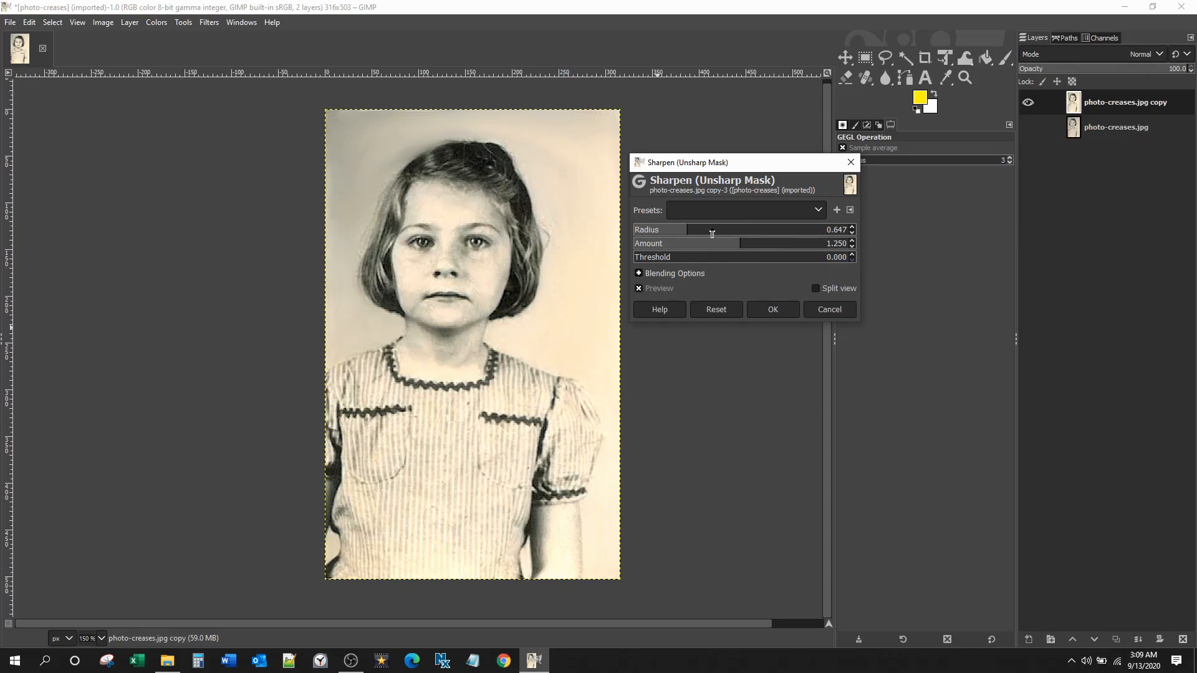
{"action": "mouse_move", "coordinate": [696, 230]}
{"action": "left_mouse_down"}
{"action": "mouse_move", "coordinate": [717, 226]}
{"action": "mouse_move", "coordinate": [656, 234]}
{"action": "mouse_move", "coordinate": [696, 225]}
{"action": "left_mouse_up"}
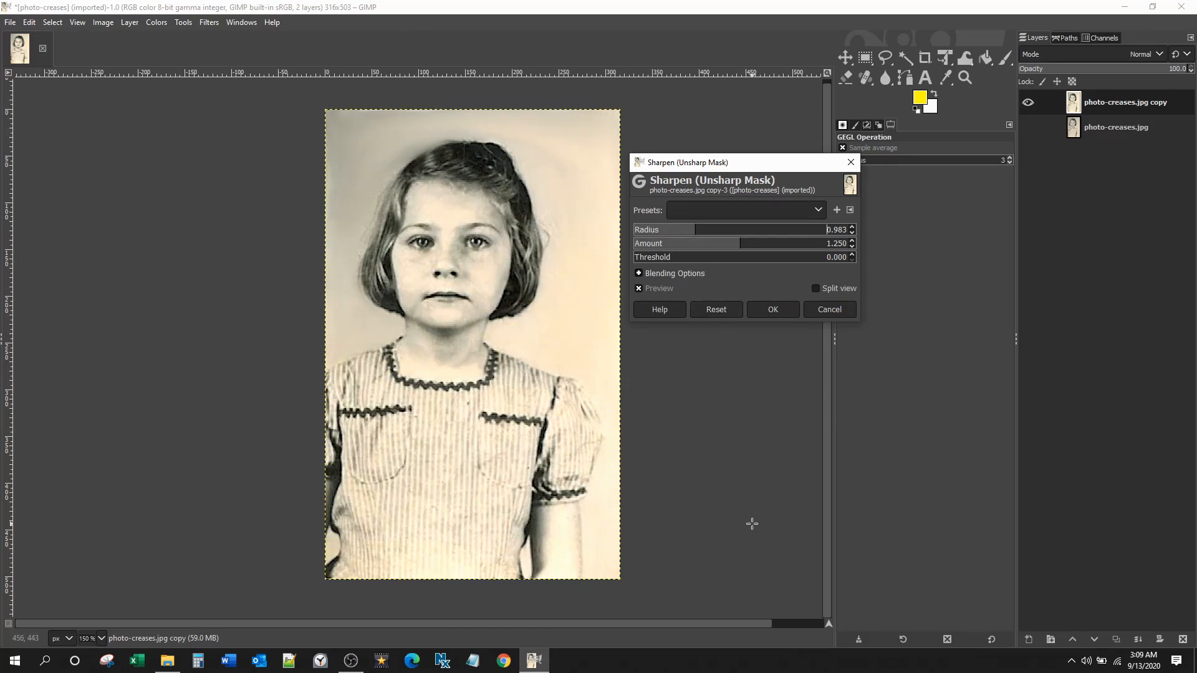
{"action": "left_click", "coordinate": [773, 309]}
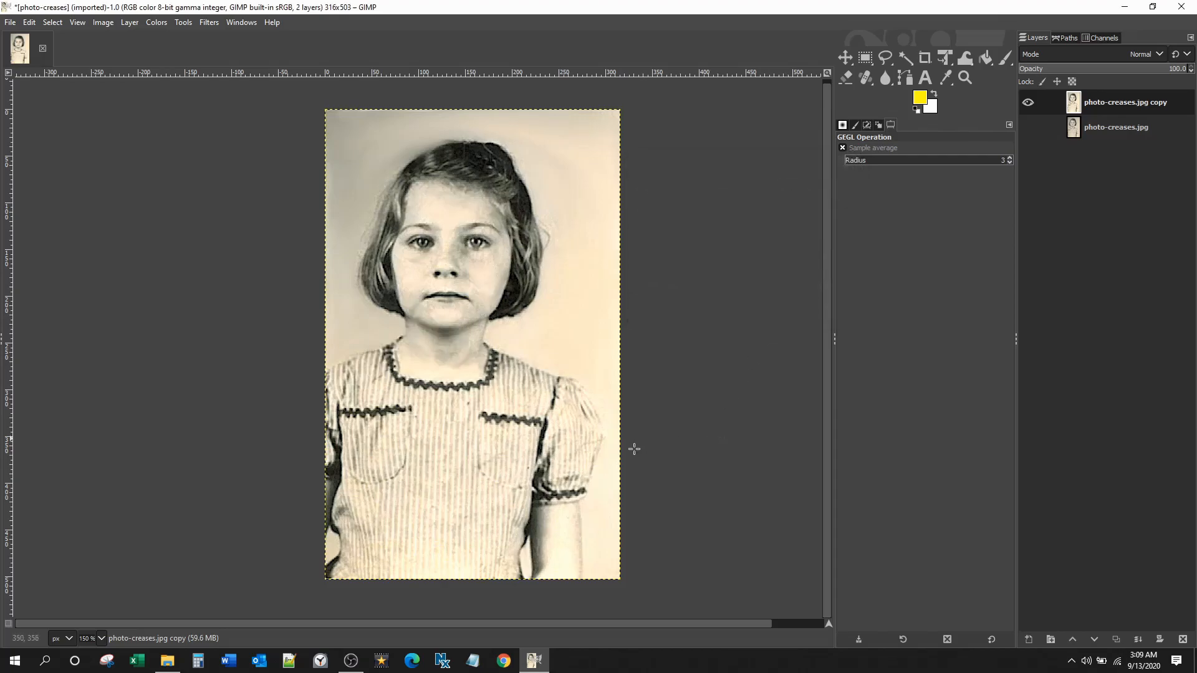
{"action": "left_click", "coordinate": [101, 639]}
{"action": "left_click", "coordinate": [96, 580]}
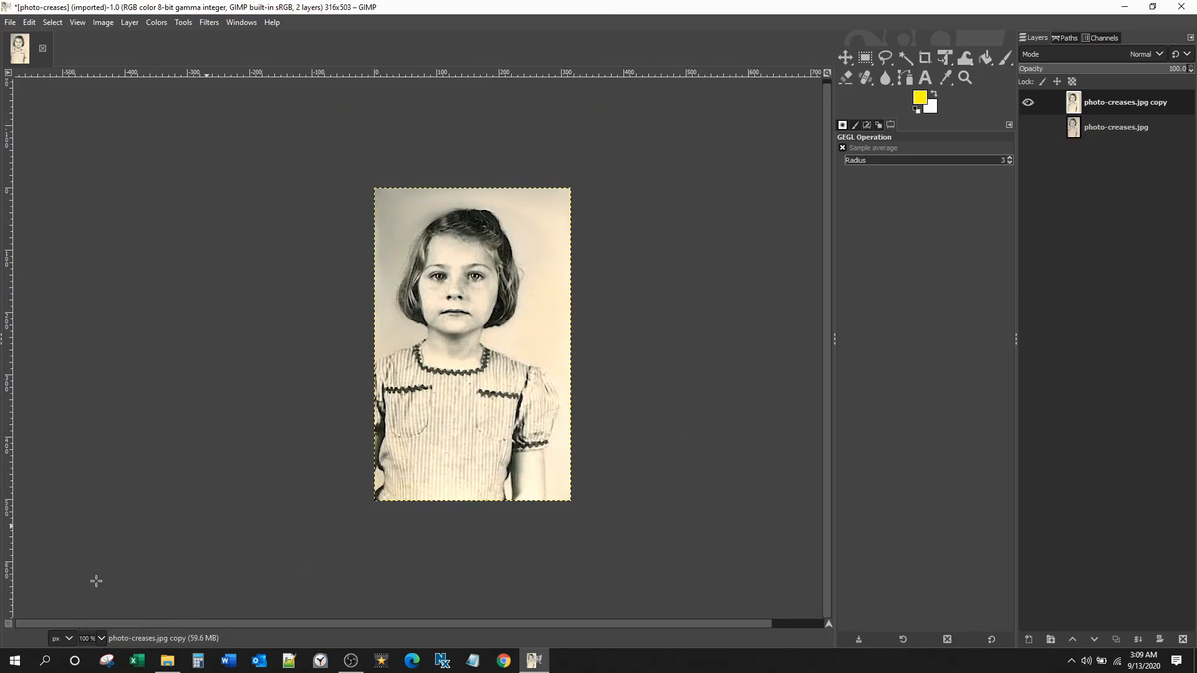
{"action": "key", "text": "ctrl+shift+f"}
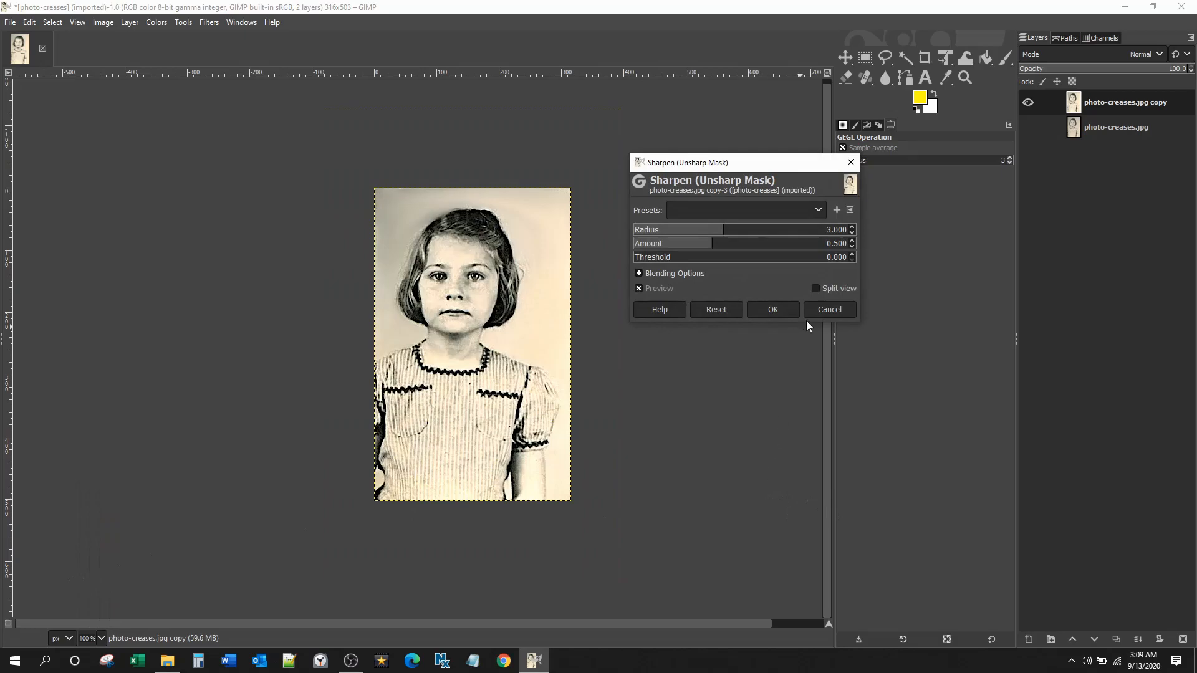
{"action": "left_click", "coordinate": [830, 310]}
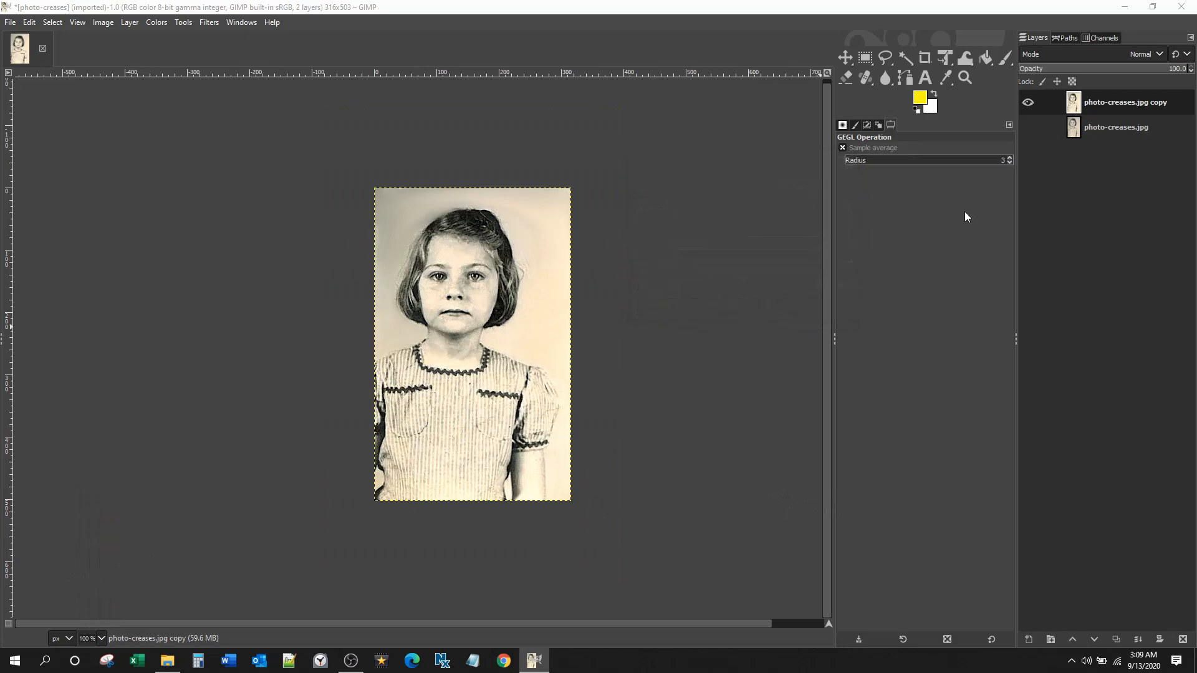
- Show the original photo-creases.jpg layer and repeatedly hide and show the restored copy to compare before and after, leaving both layers visible
{"action": "left_click", "coordinate": [1028, 129]}
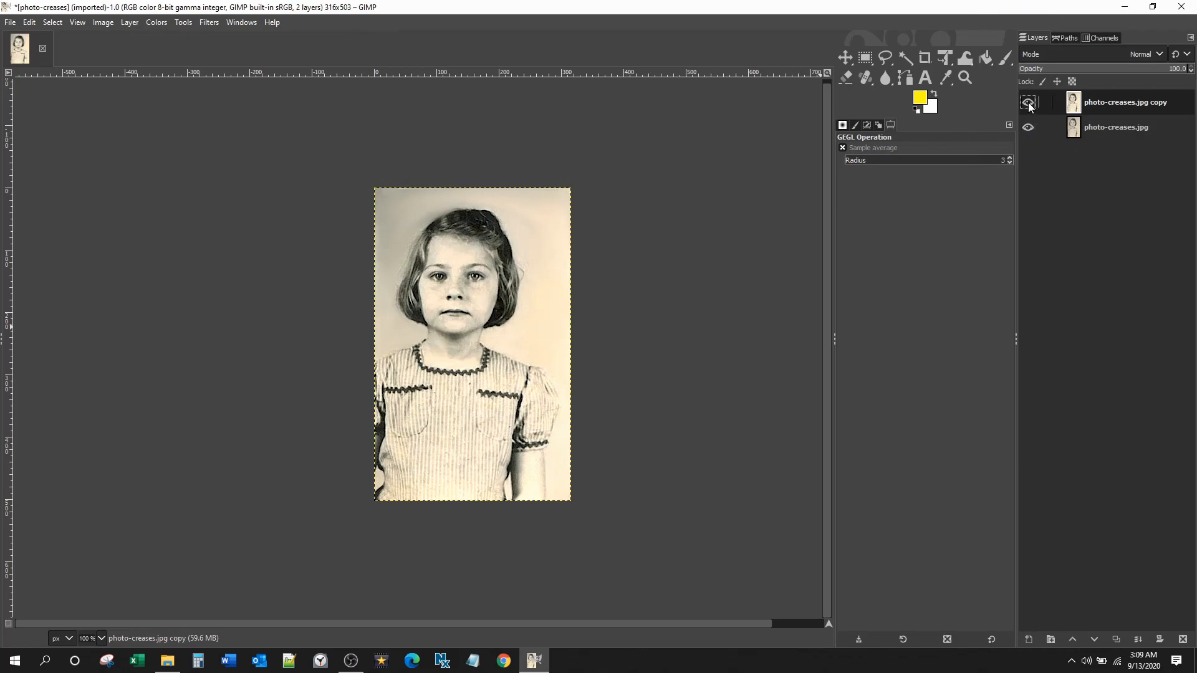
{"action": "left_click", "coordinate": [1029, 103]}
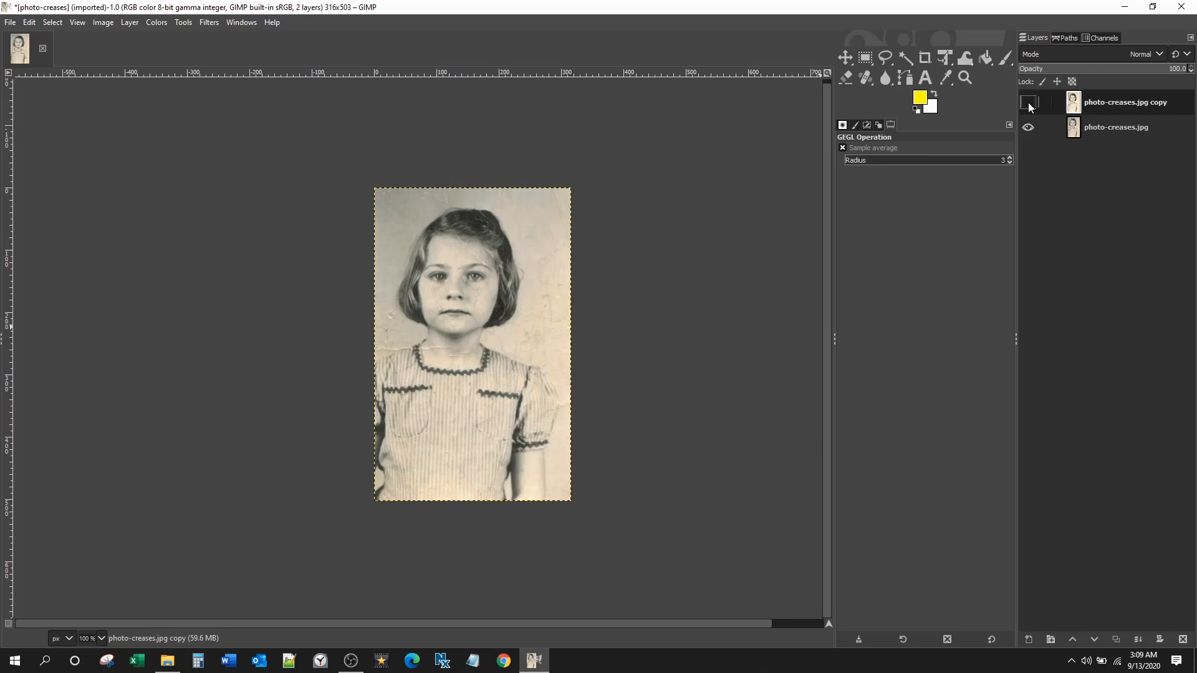
{"action": "left_click", "coordinate": [1029, 105]}
{"action": "left_click", "coordinate": [1029, 105]}
{"action": "left_click", "coordinate": [1029, 104]}
{"action": "left_click", "coordinate": [1029, 105]}
{"action": "left_click", "coordinate": [1029, 105]}
{"action": "left_click", "coordinate": [1029, 104]}
{"action": "left_click", "coordinate": [1029, 104]}
{"action": "left_click", "coordinate": [1029, 103]}
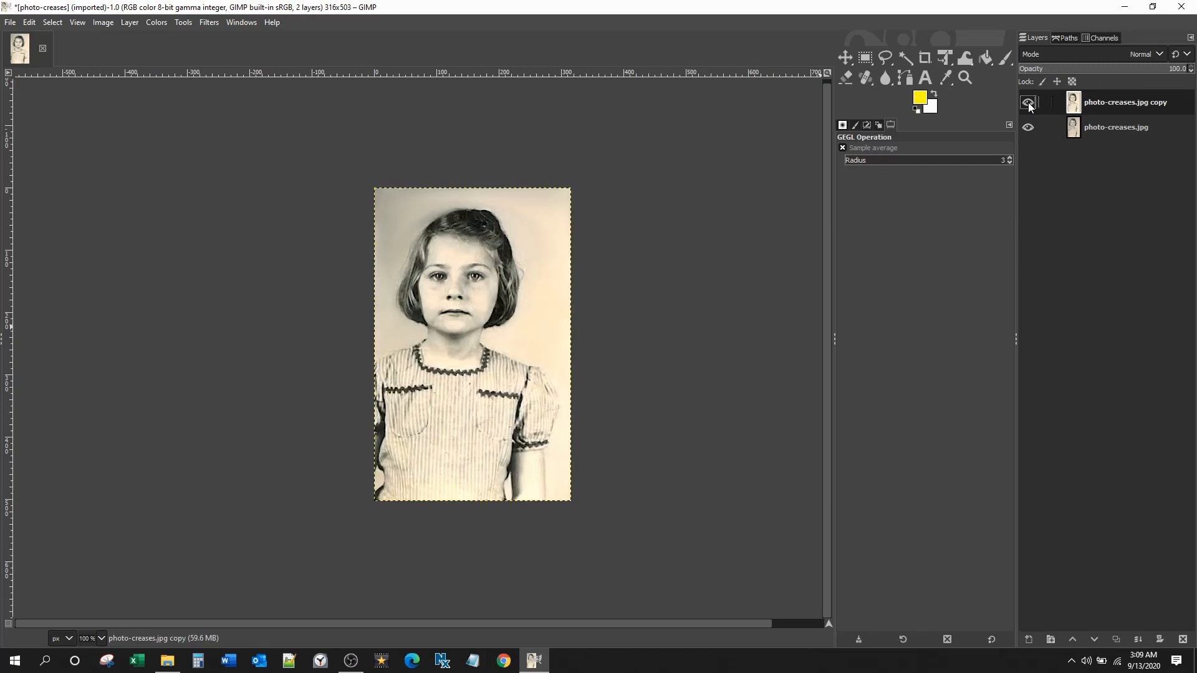